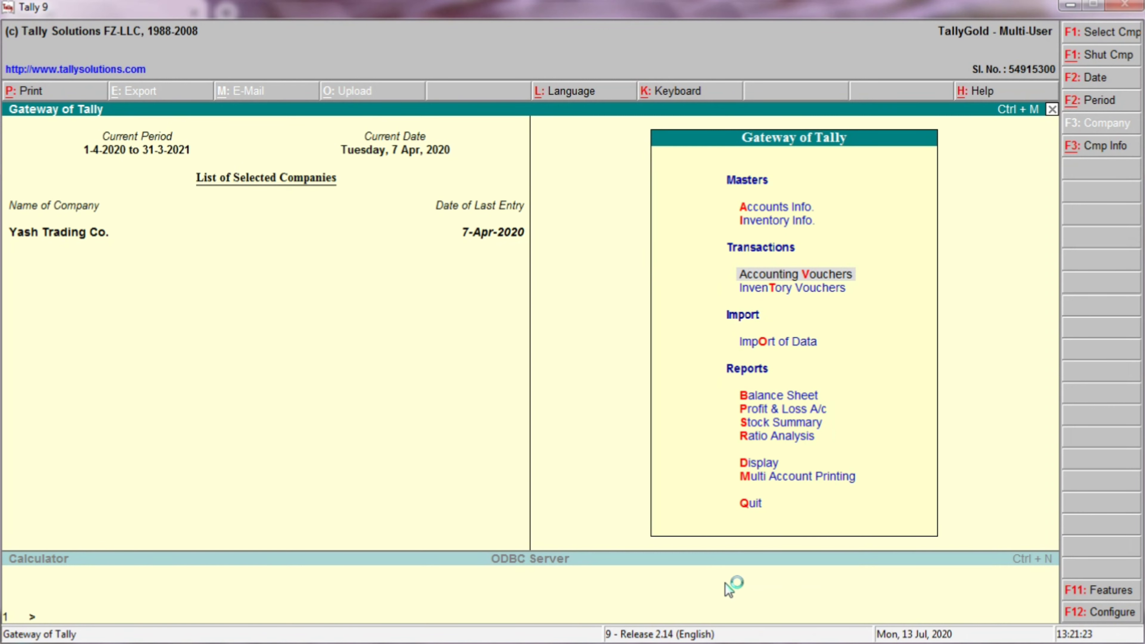
Switch from Tally 9 to the COMPUTATION GST FEB.'19 workbook's PART -7 loan sheet
key("alt+Tab")
key("alt+Tab")
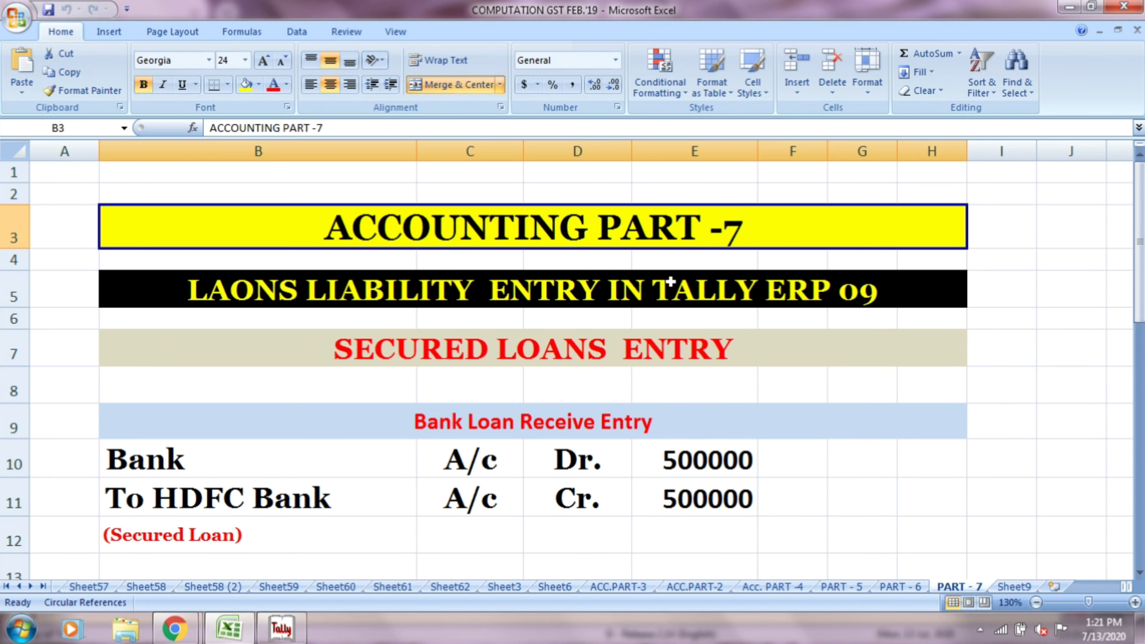
Fix 'LAONS' in cell B5 so the heading reads LOANS LIABILITY ENTRY IN TALLY ERP 09
left_click(660, 299)
key("F2")
key("Left")
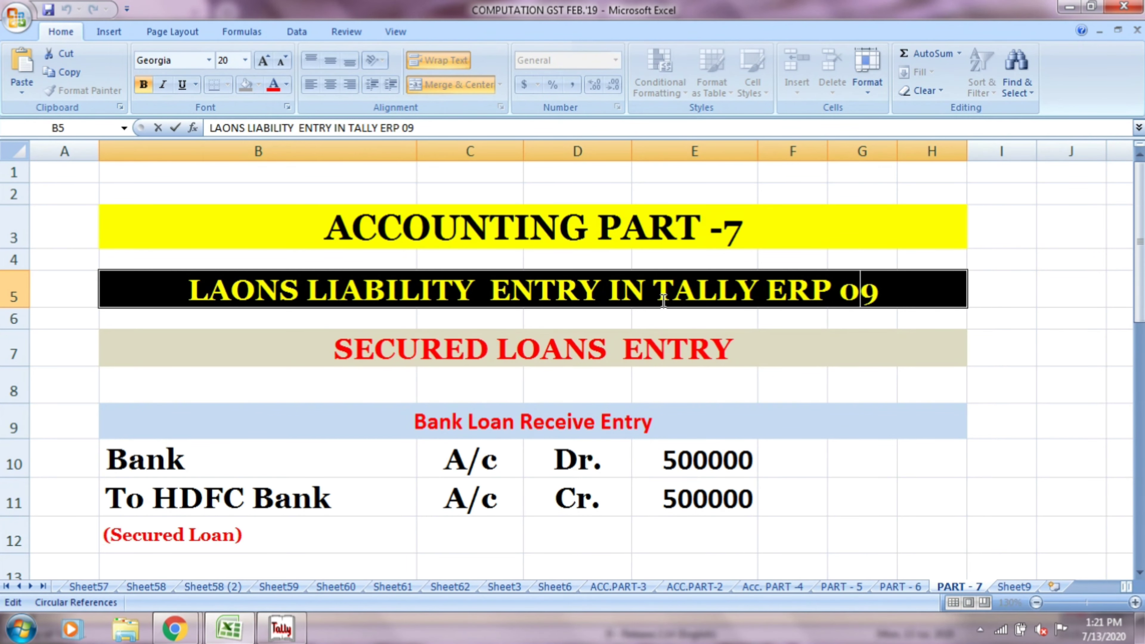
key("Left")
key("Left")
key("Left")
key("Left")
key("Left")
key("Left")
key("Left")
key("Left")
key("Left")
key("Left")
key("Left")
key("Left")
key("Left")
key("Left")
key("Left")
key("Left")
key("Left")
key("Left")
key("Left")
key("Left")
key("Left")
key("Left")
key("Left")
key("Left")
key("Left")
key("Left")
key("Delete")
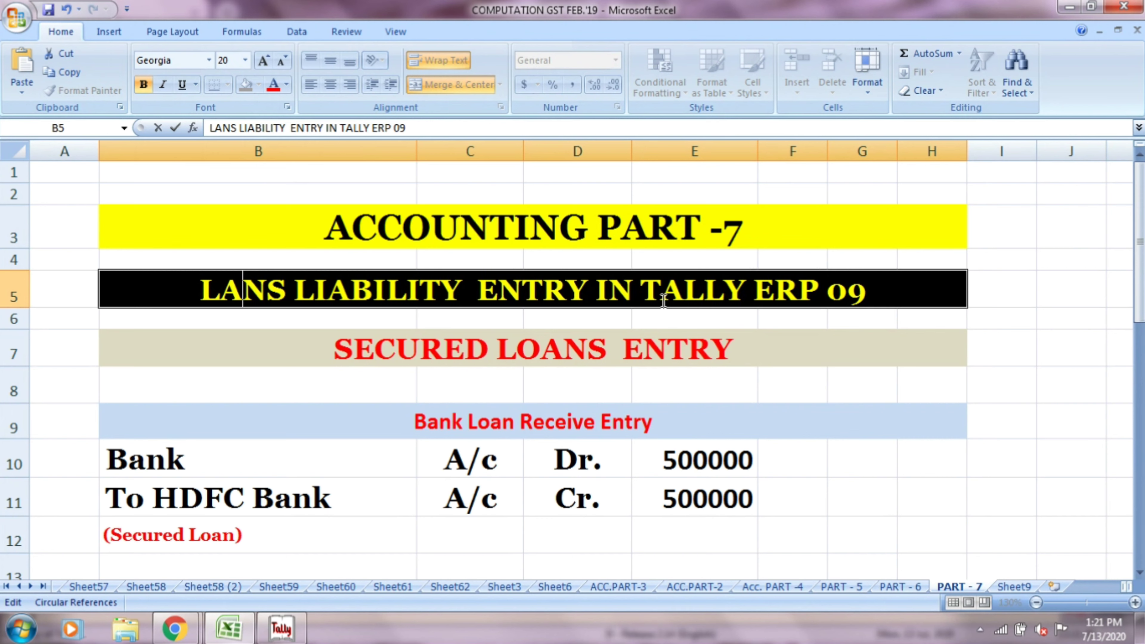
key("BackSpace")
type("oa")
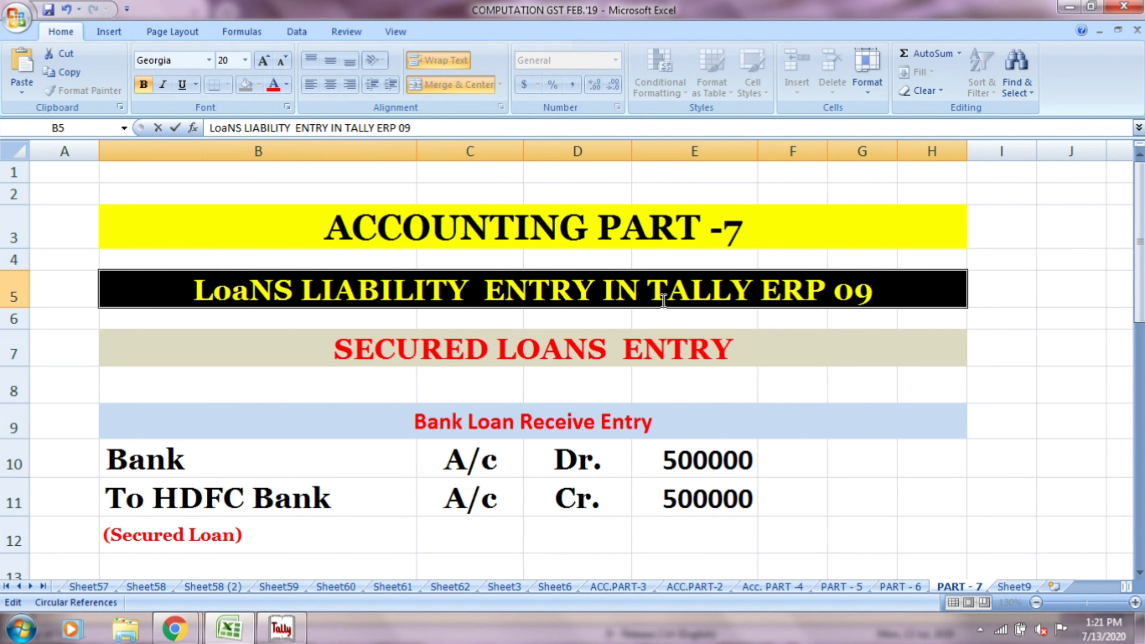
key("BackSpace")
key("BackSpace")
type("IA")
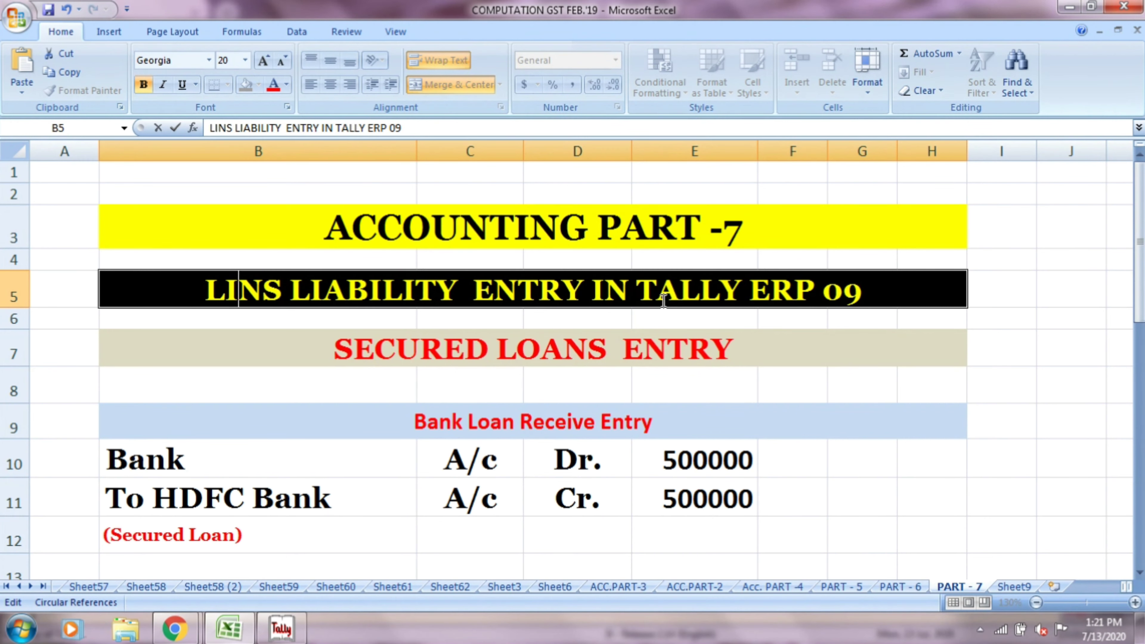
key("BackSpace")
key("BackSpace")
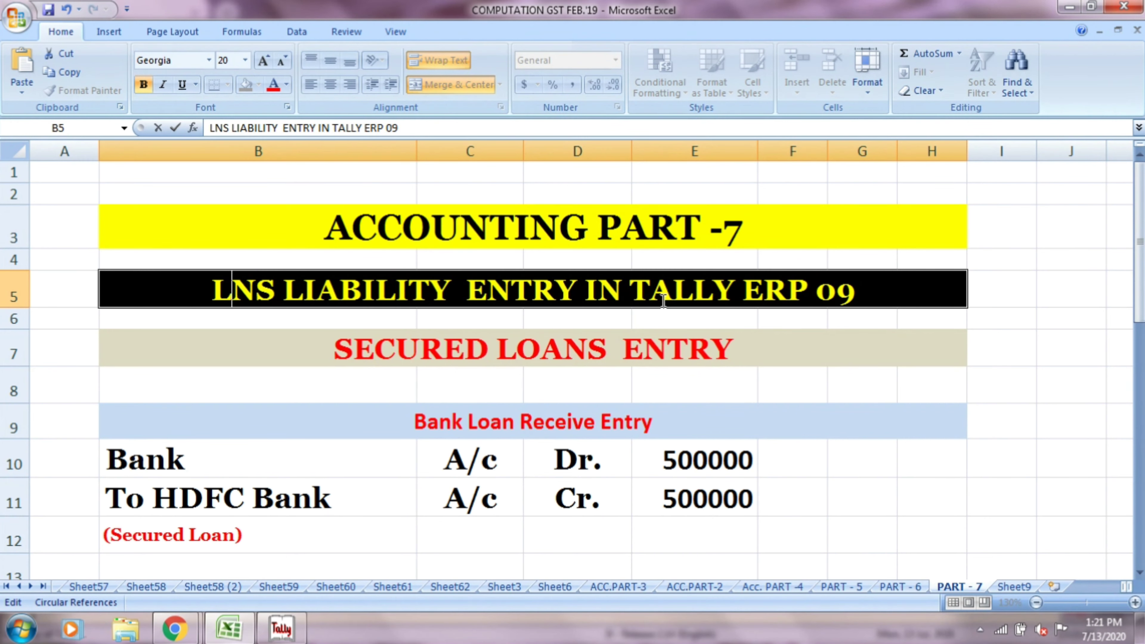
type("OA")
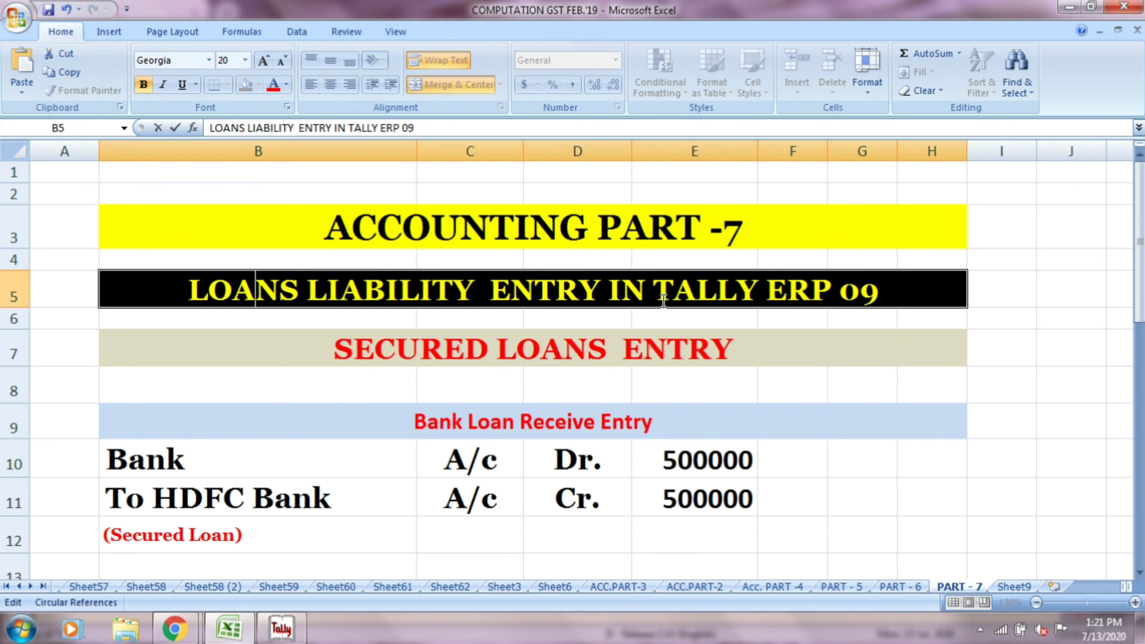
key("Return")
left_click(609, 282)
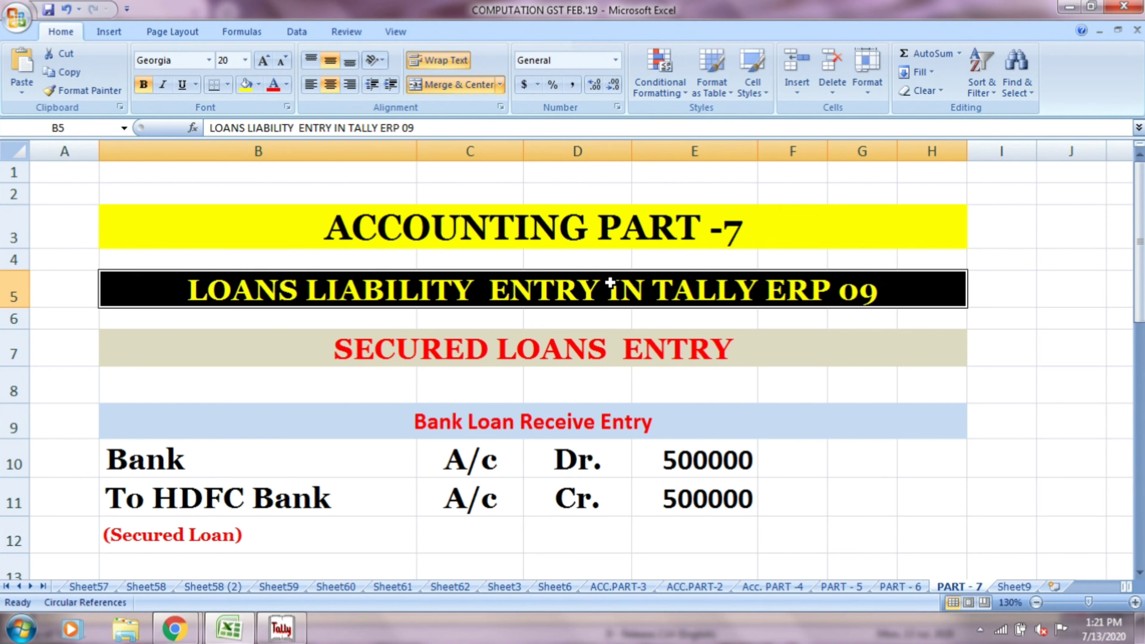
left_click(616, 358)
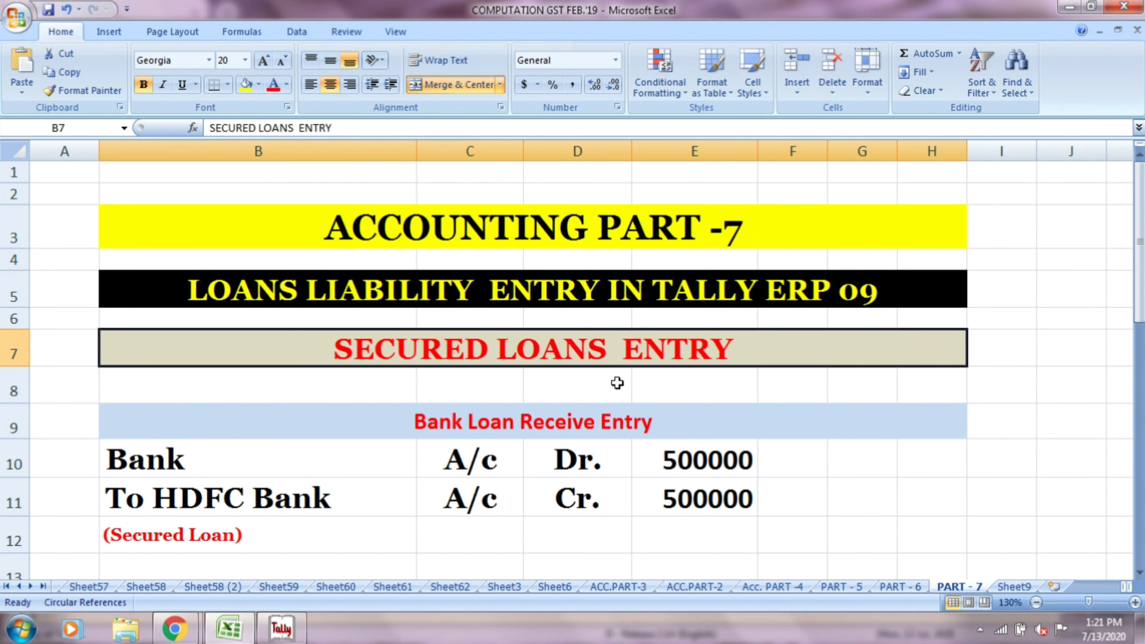
left_click(617, 422)
scroll(617, 425, "down", 1)
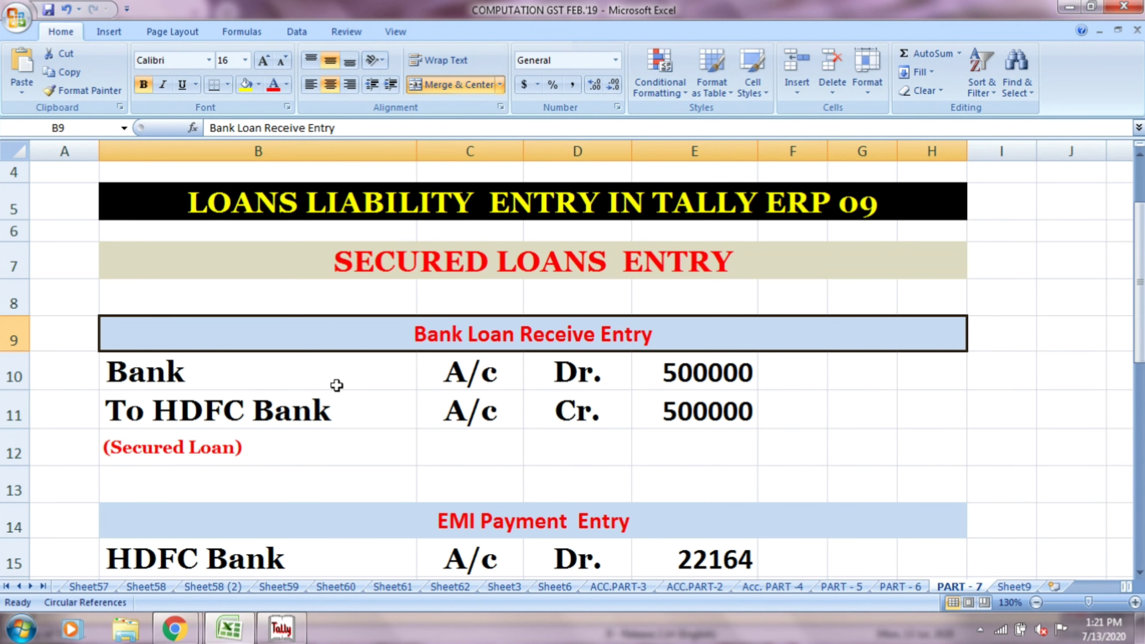
left_click(300, 381)
left_click(491, 373)
left_click(566, 373)
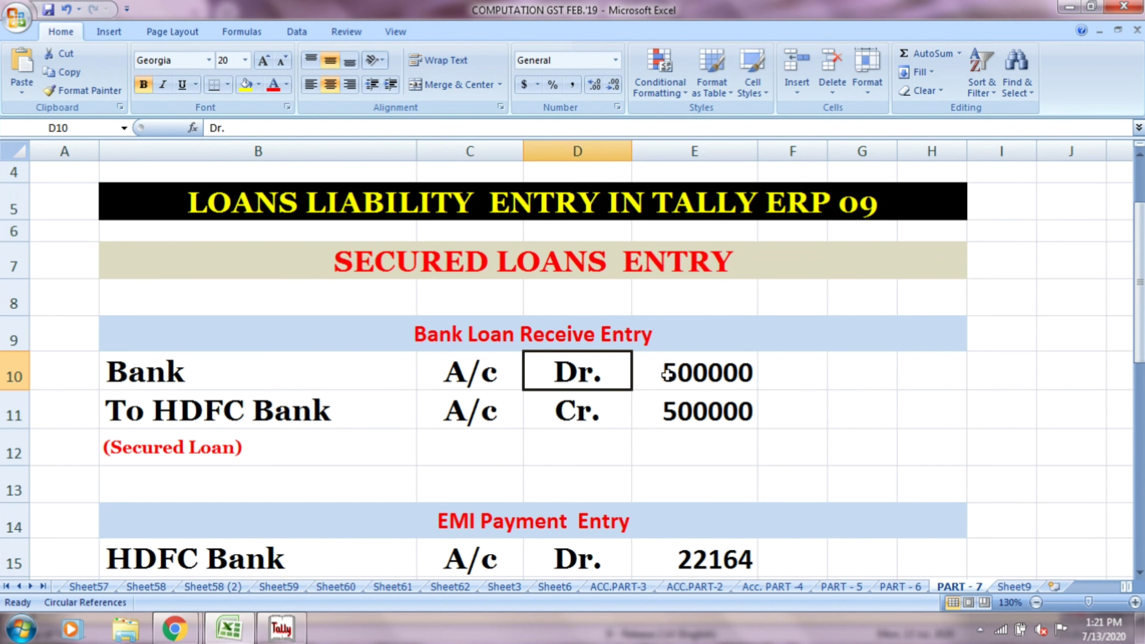
left_click(693, 373)
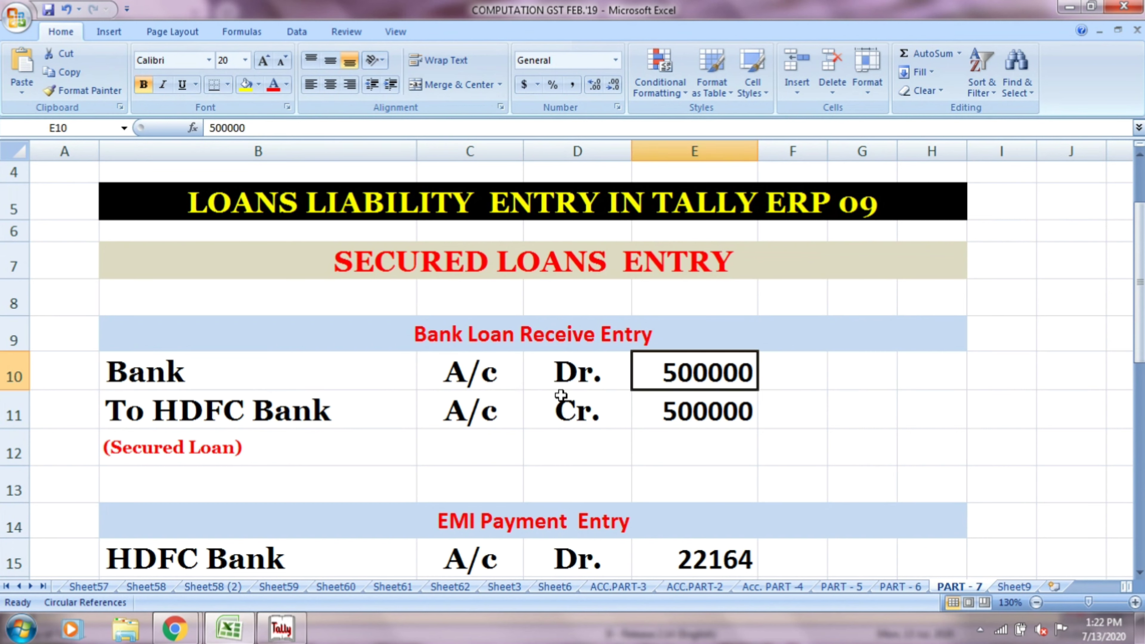
left_click(318, 410)
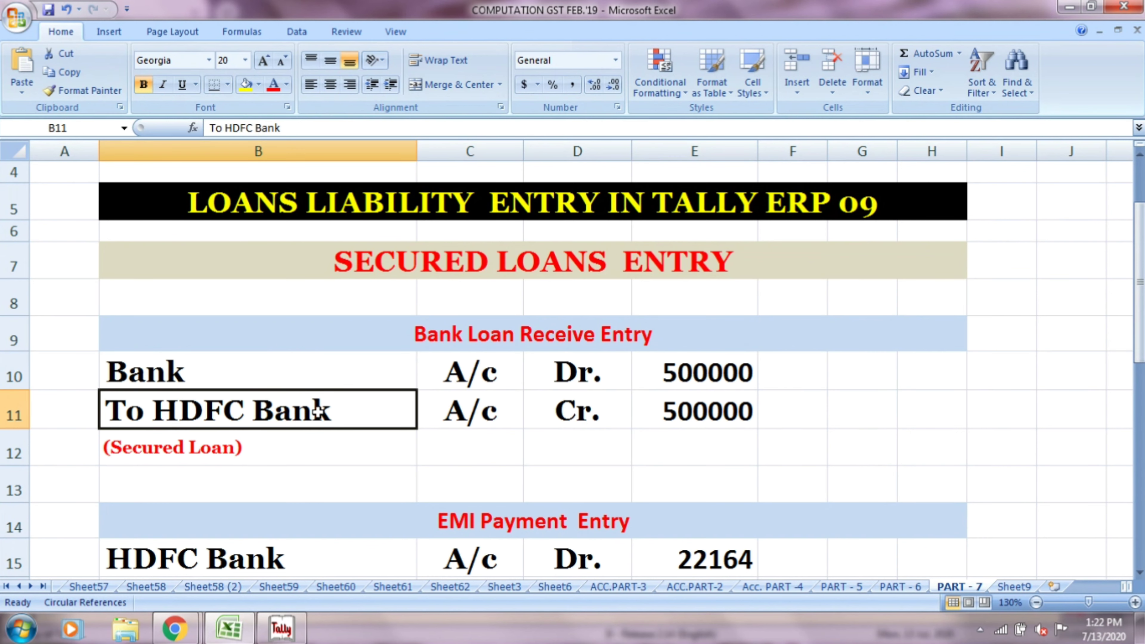
left_click(467, 420)
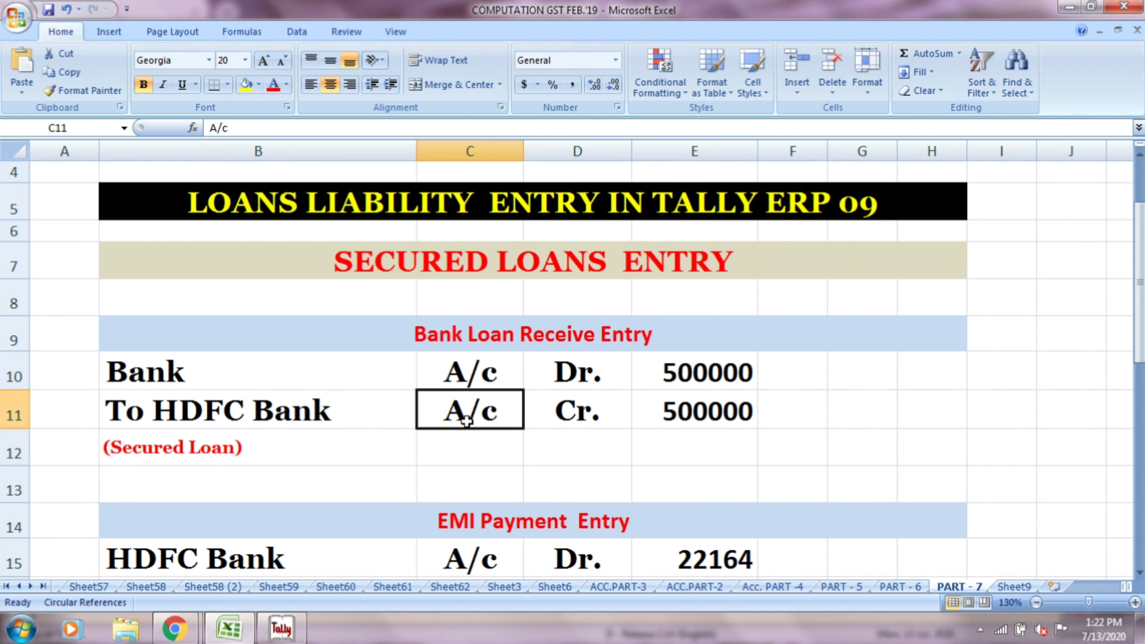
left_click(563, 411)
left_click(681, 414)
left_click(168, 448)
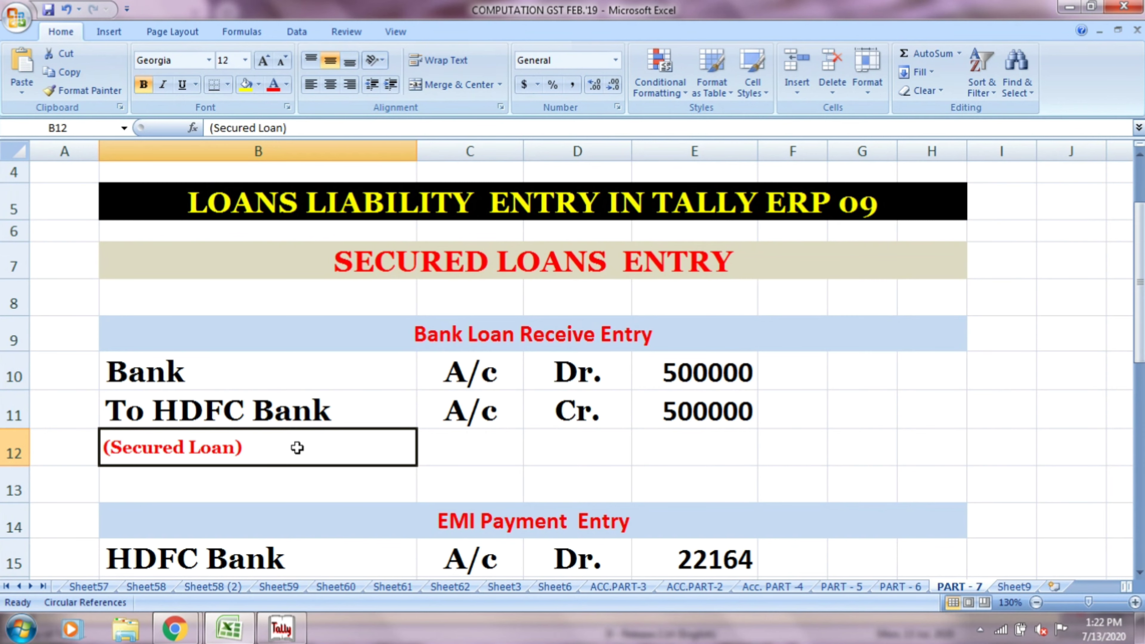
scroll(297, 447, "down", 1)
scroll(297, 448, "down", 1)
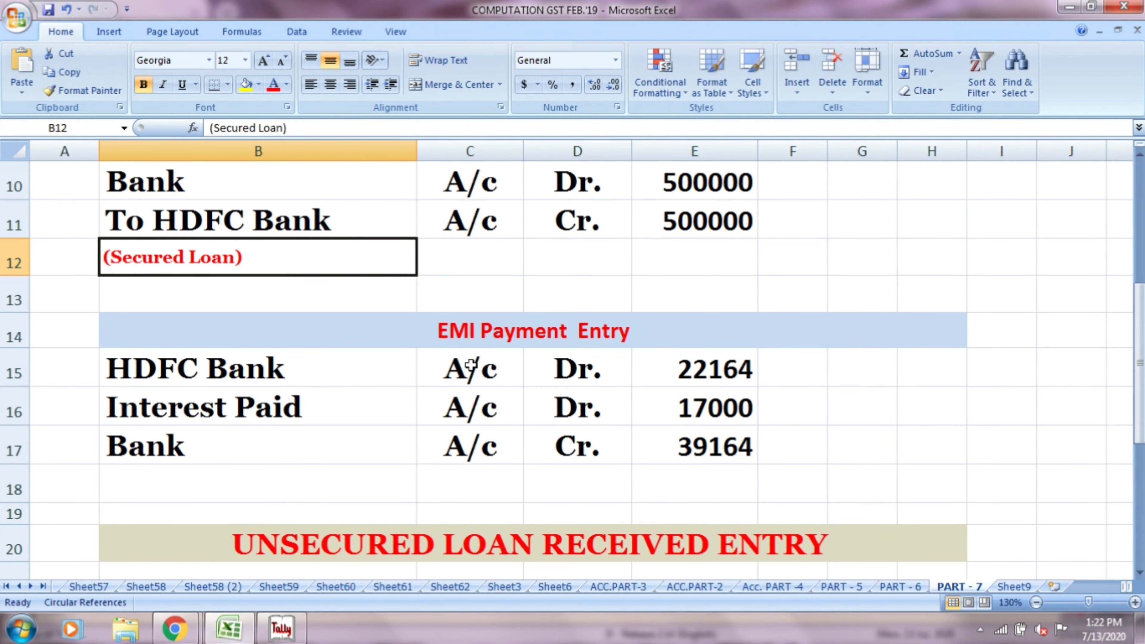
left_click(469, 331)
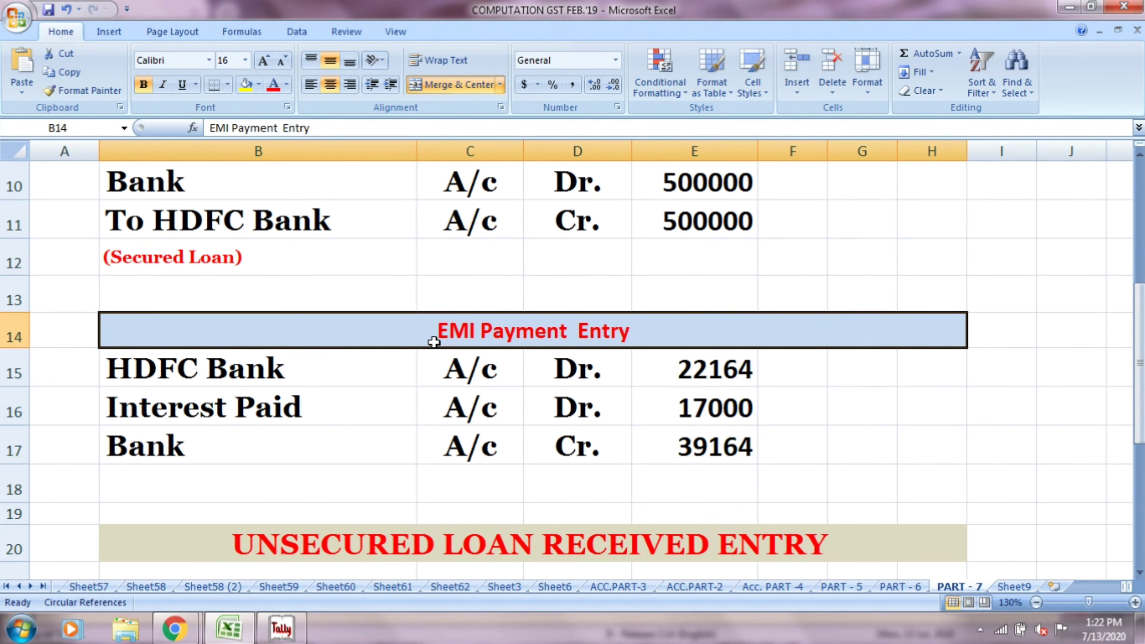
left_click(203, 371)
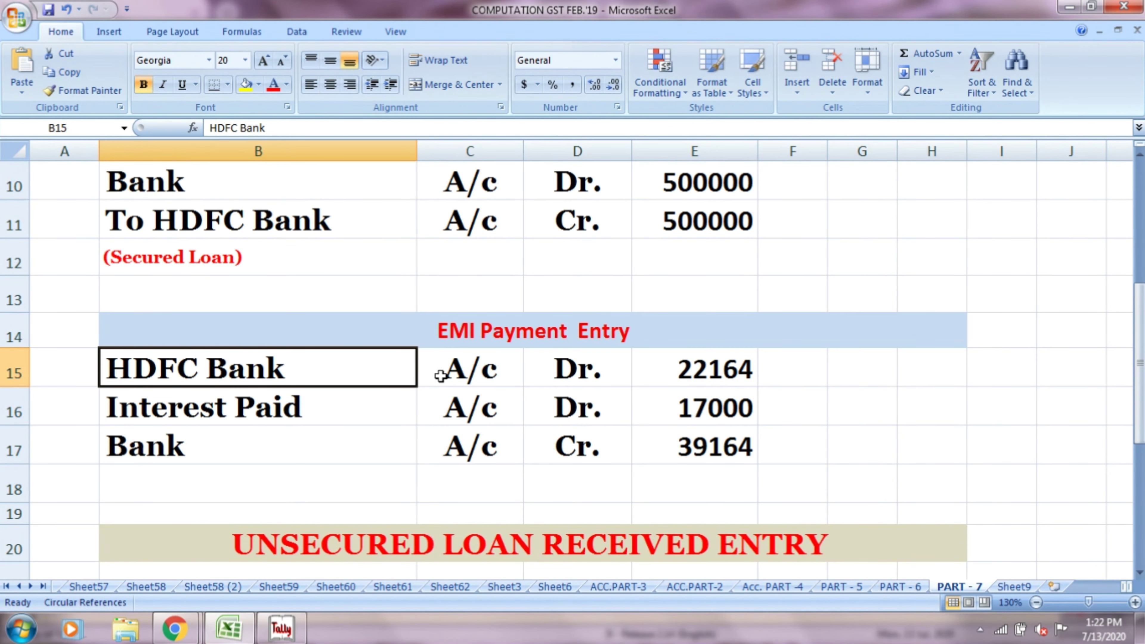
left_click(440, 374)
left_click(589, 371)
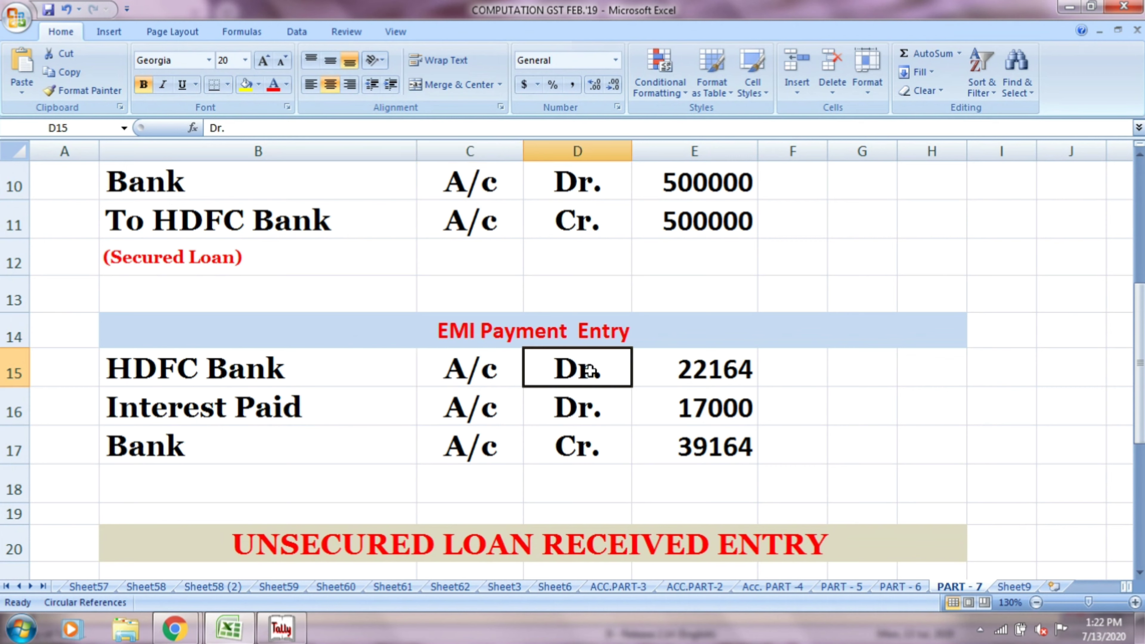
left_click(691, 370)
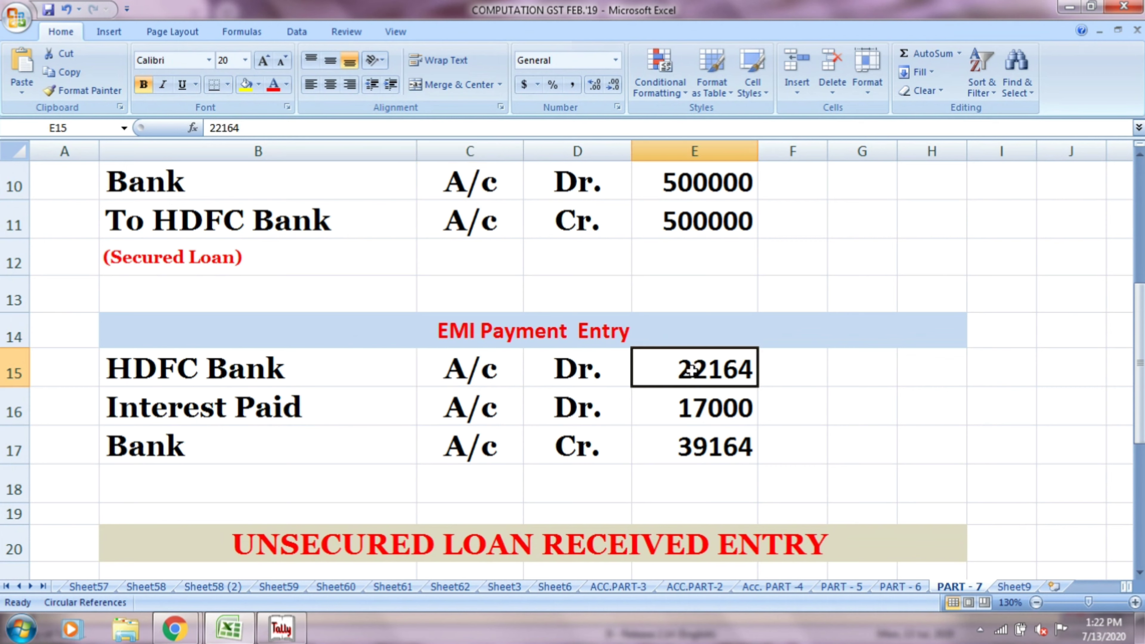
left_click(334, 411)
left_click(470, 414)
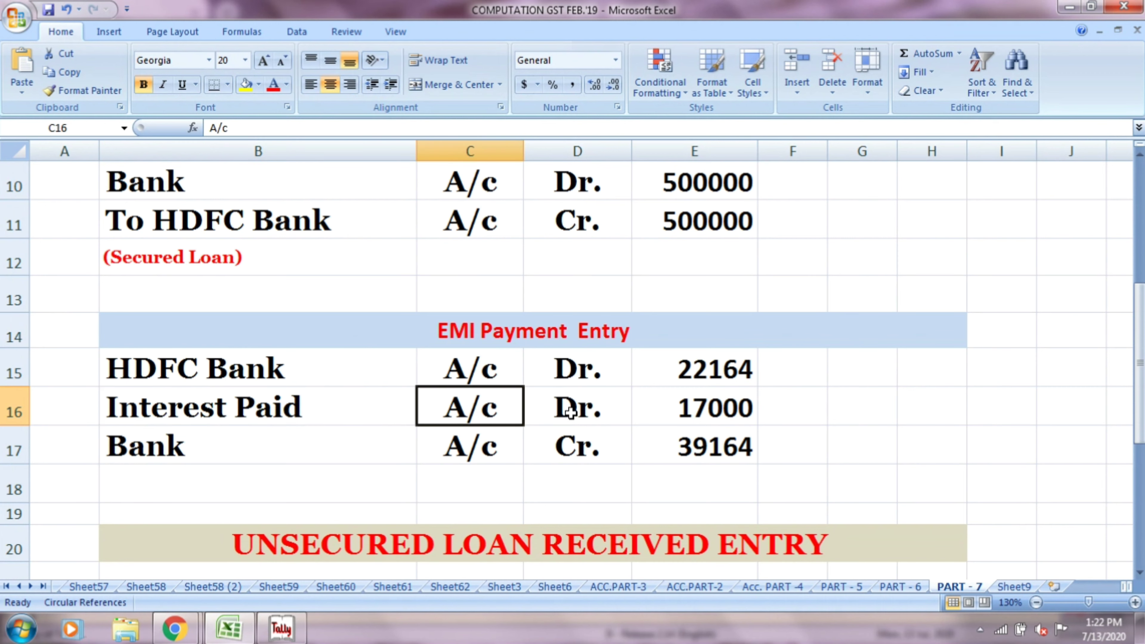
left_click(570, 413)
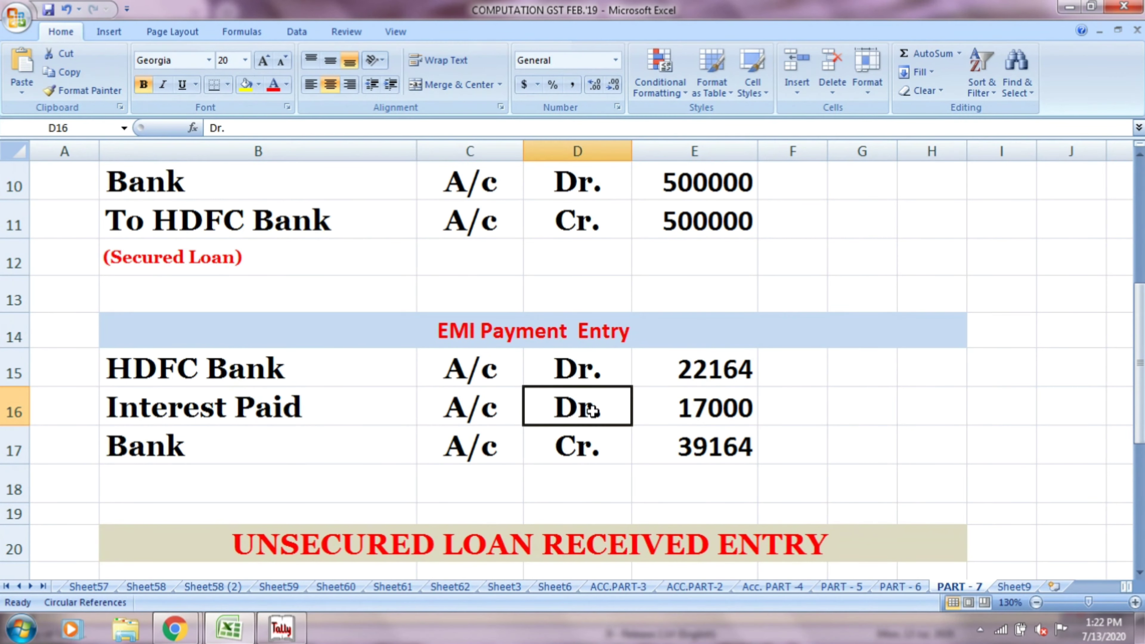
left_click(698, 410)
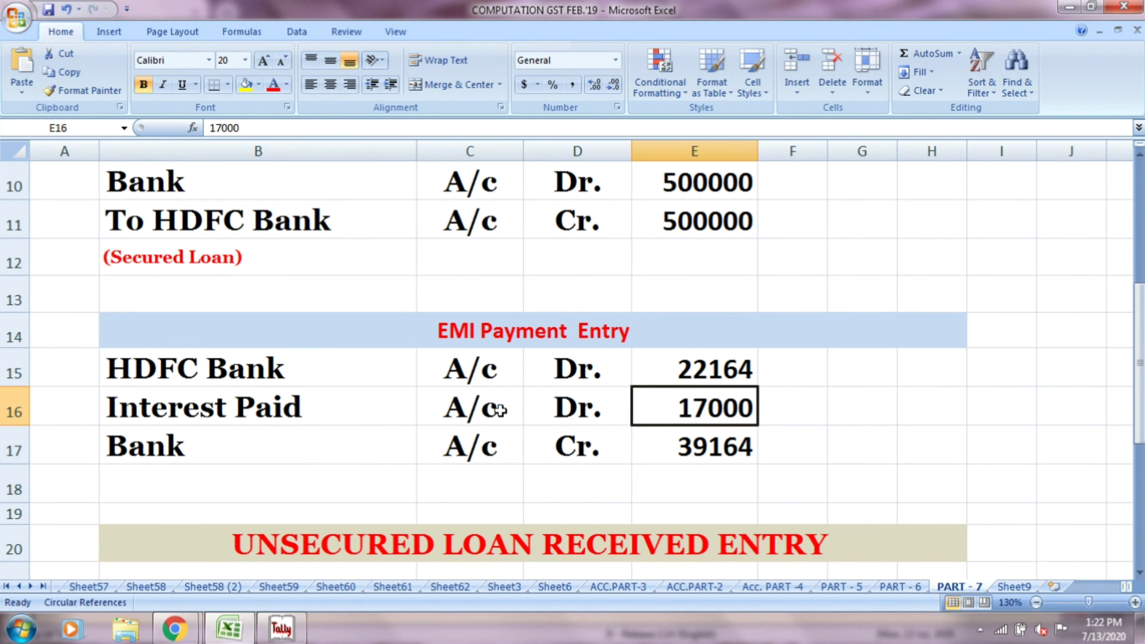
left_click(216, 455)
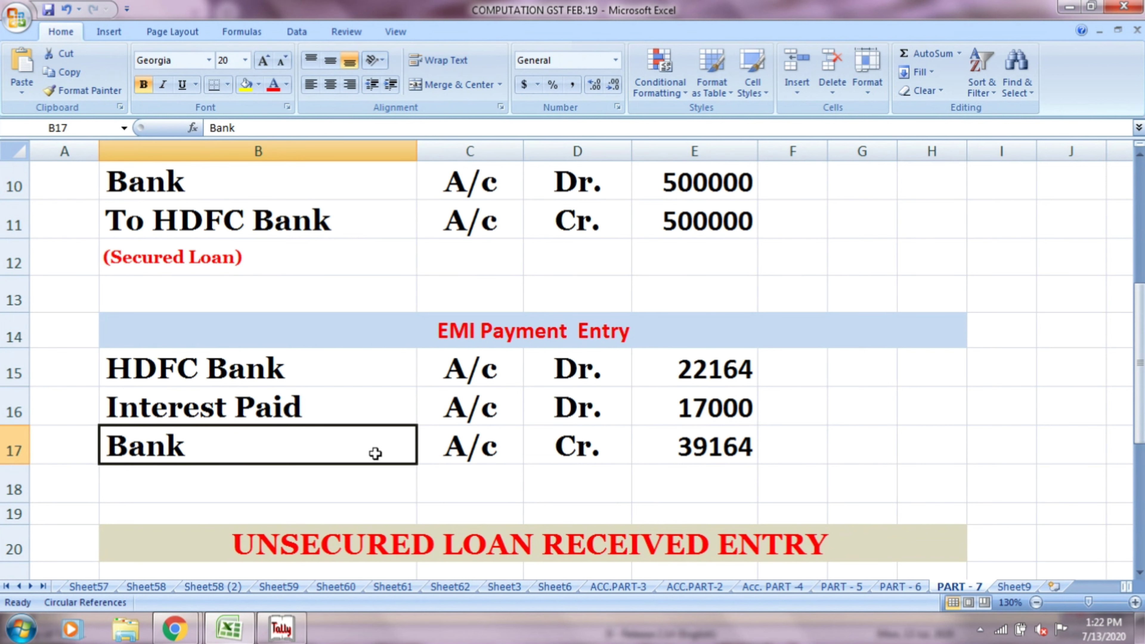
left_click(483, 441)
left_click(569, 441)
left_click(696, 440)
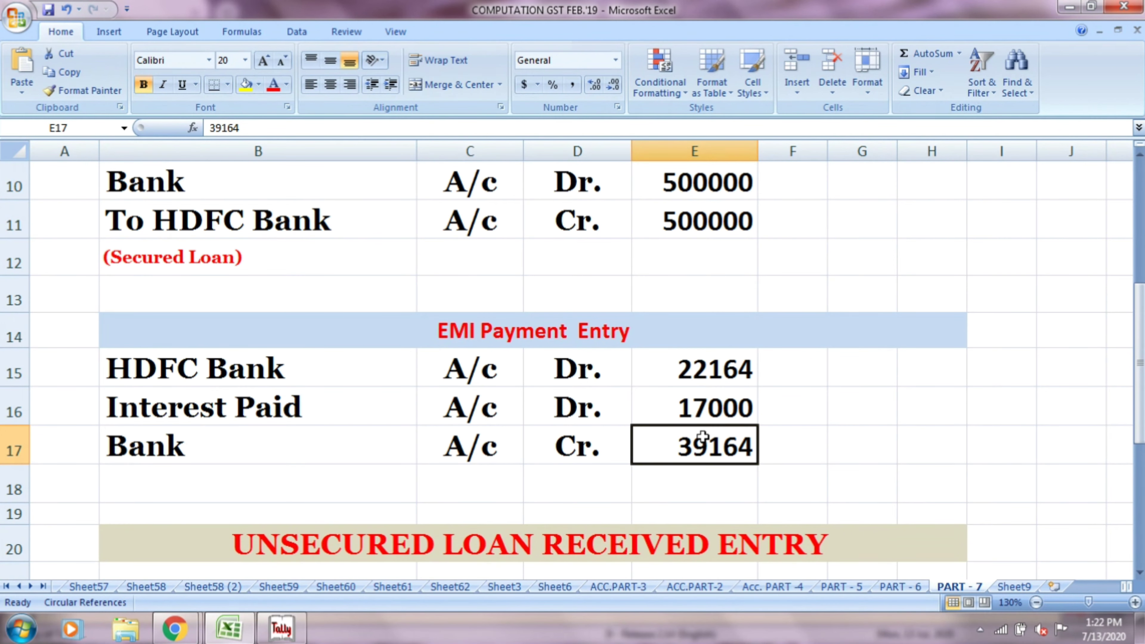
scroll(702, 437, "down", 2)
scroll(702, 435, "down", 1)
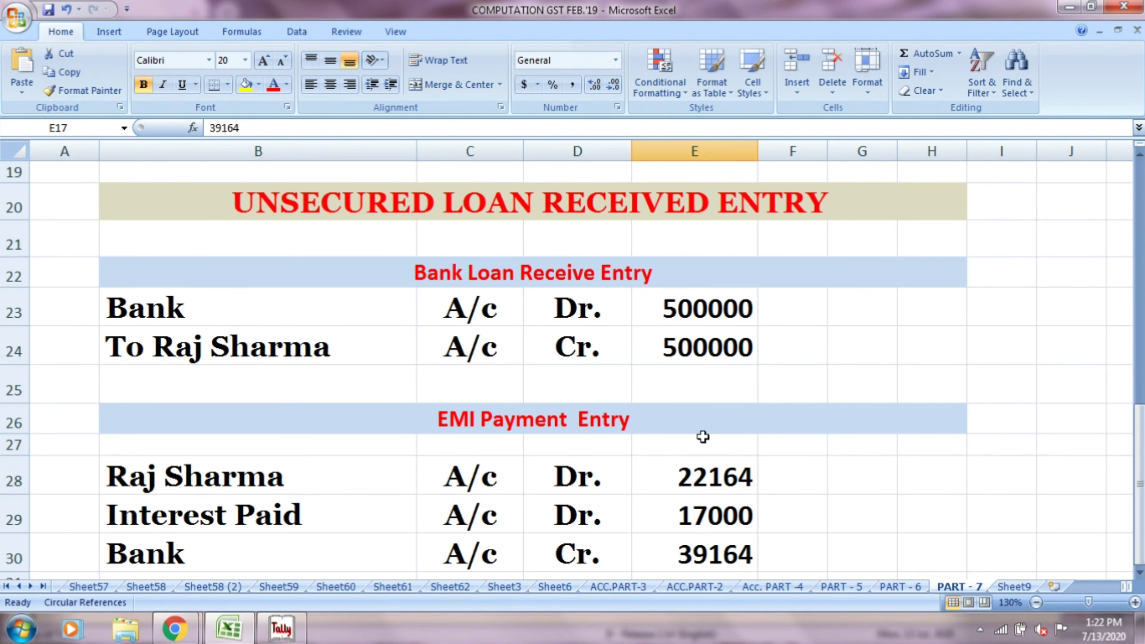
scroll(703, 435, "up", 1)
left_click(522, 310)
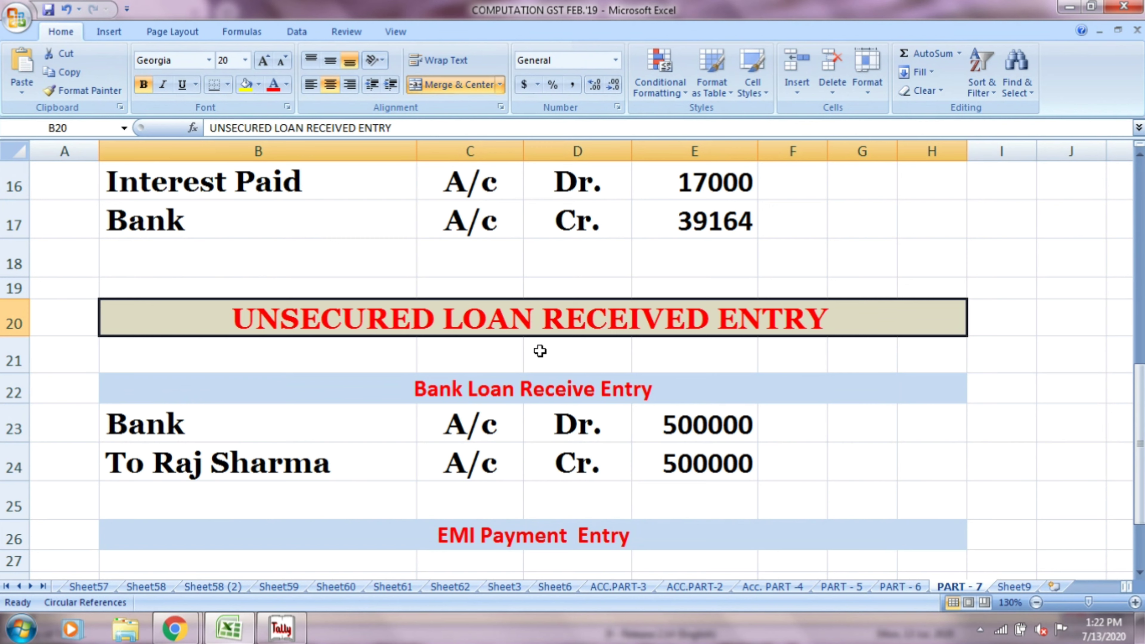
left_click(523, 388)
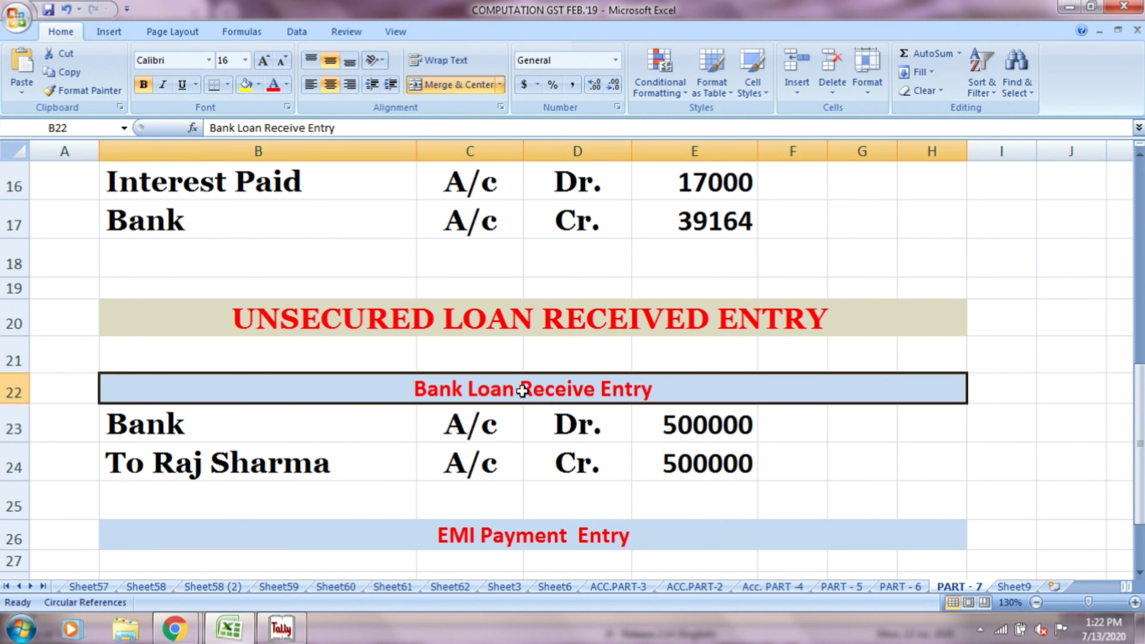
left_click(315, 429)
left_click(463, 423)
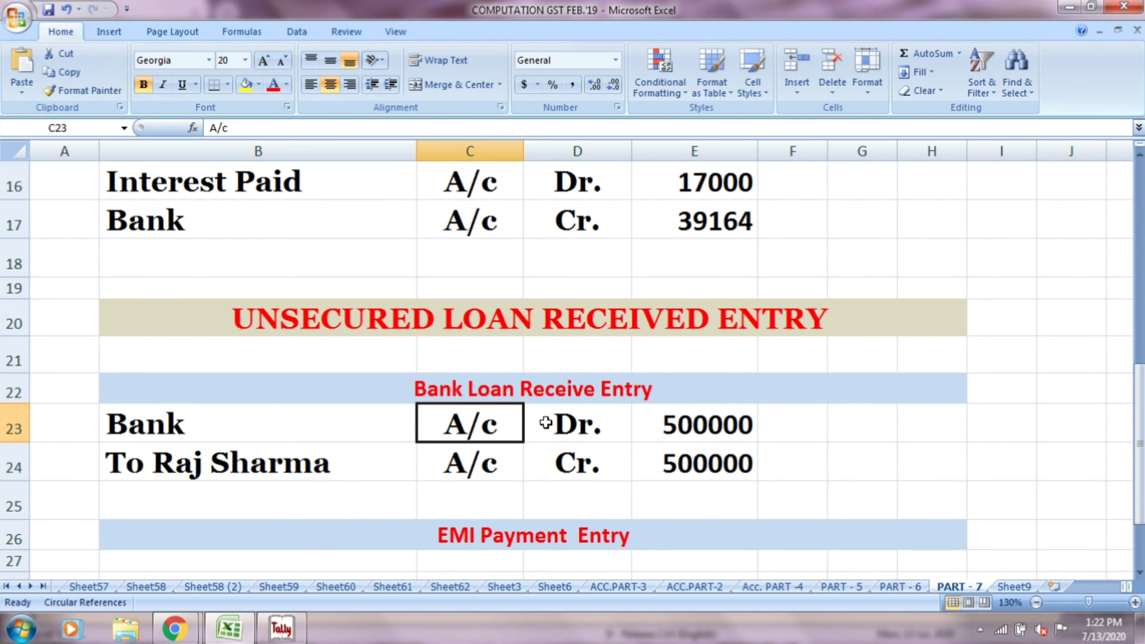
left_click(545, 423)
left_click(676, 415)
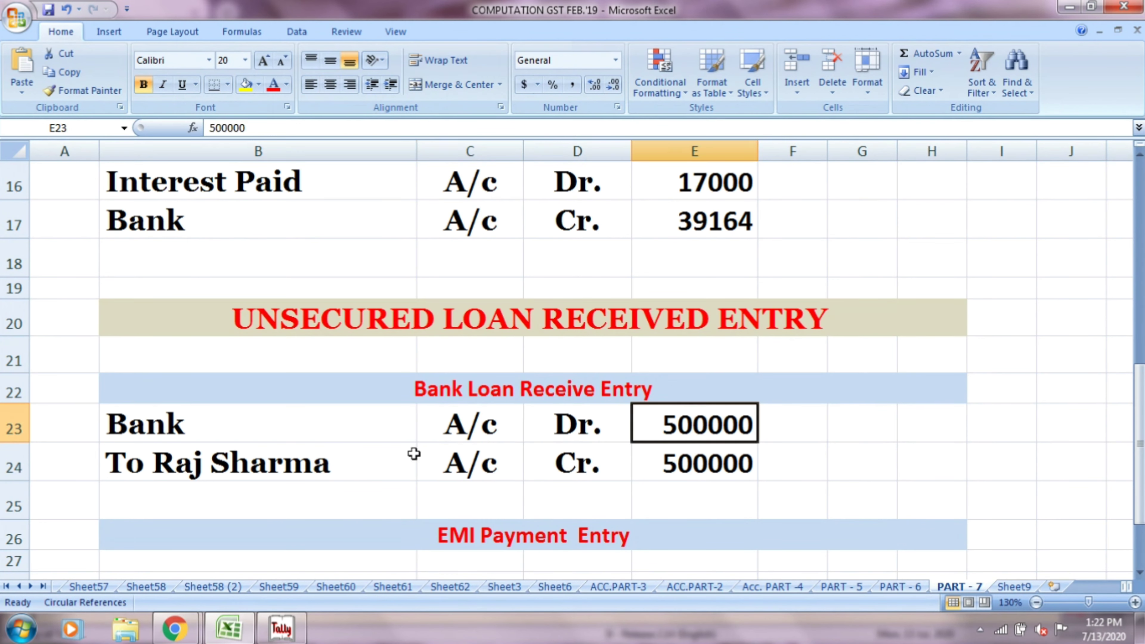
left_click(347, 460)
left_click(462, 467)
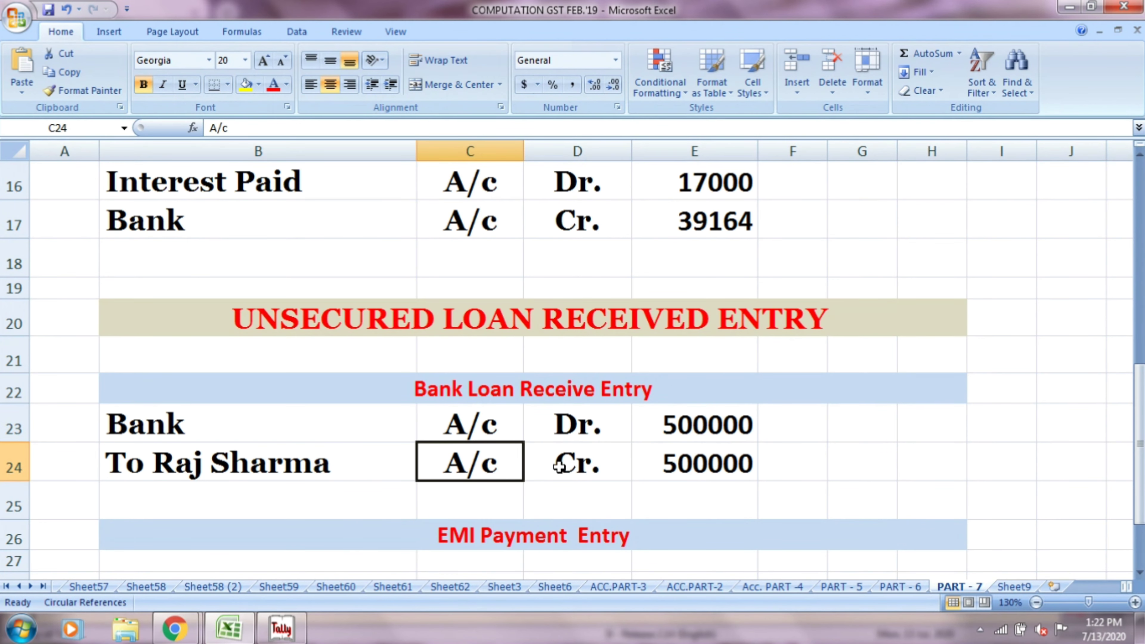
left_click(576, 464)
left_click(699, 464)
scroll(699, 463, "down", 2)
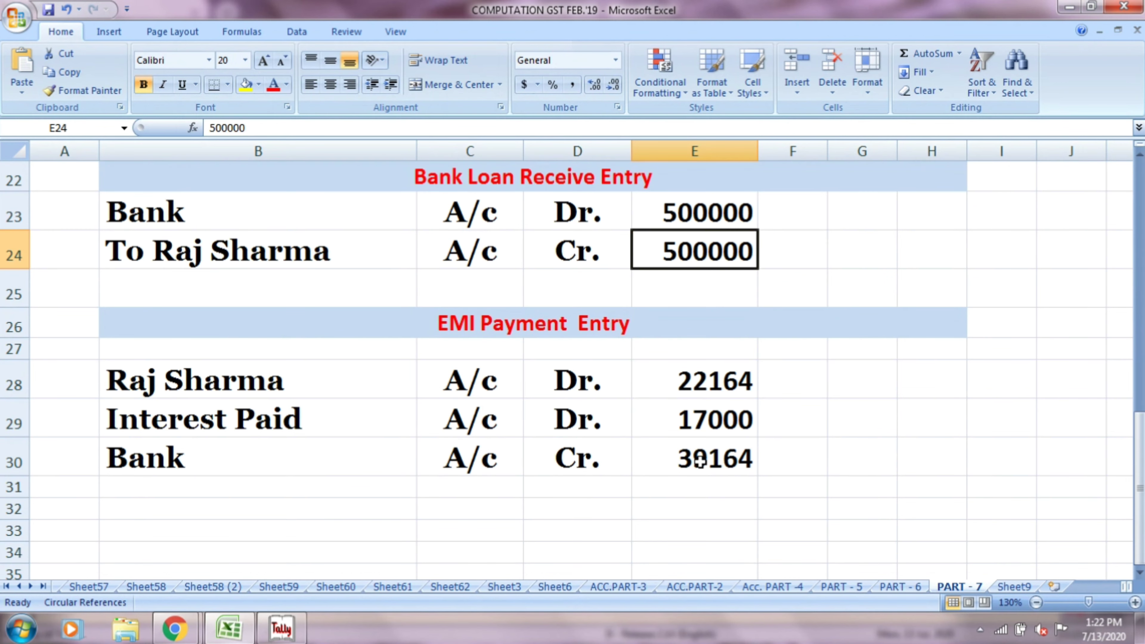
left_click(577, 329)
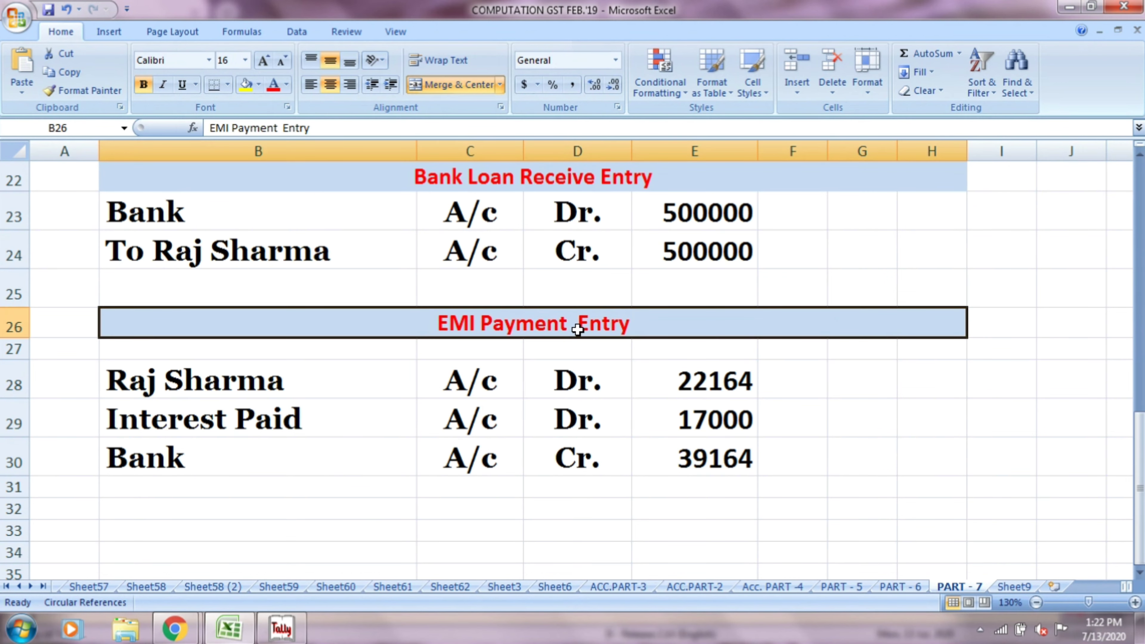
left_click(378, 382)
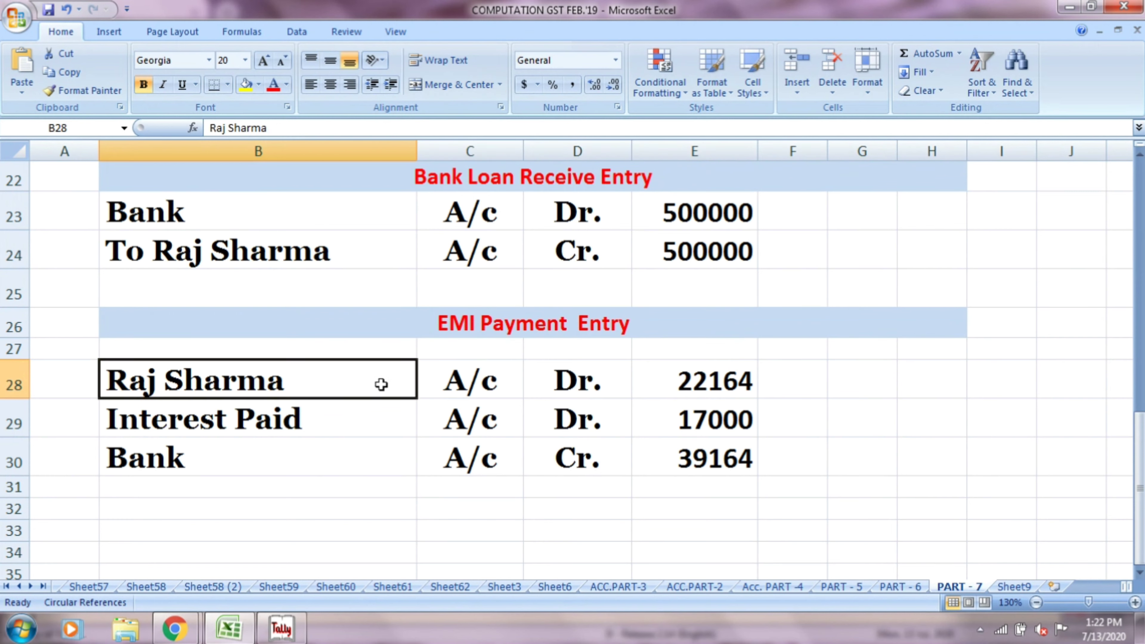
left_click(476, 387)
left_click(552, 388)
left_click(695, 382)
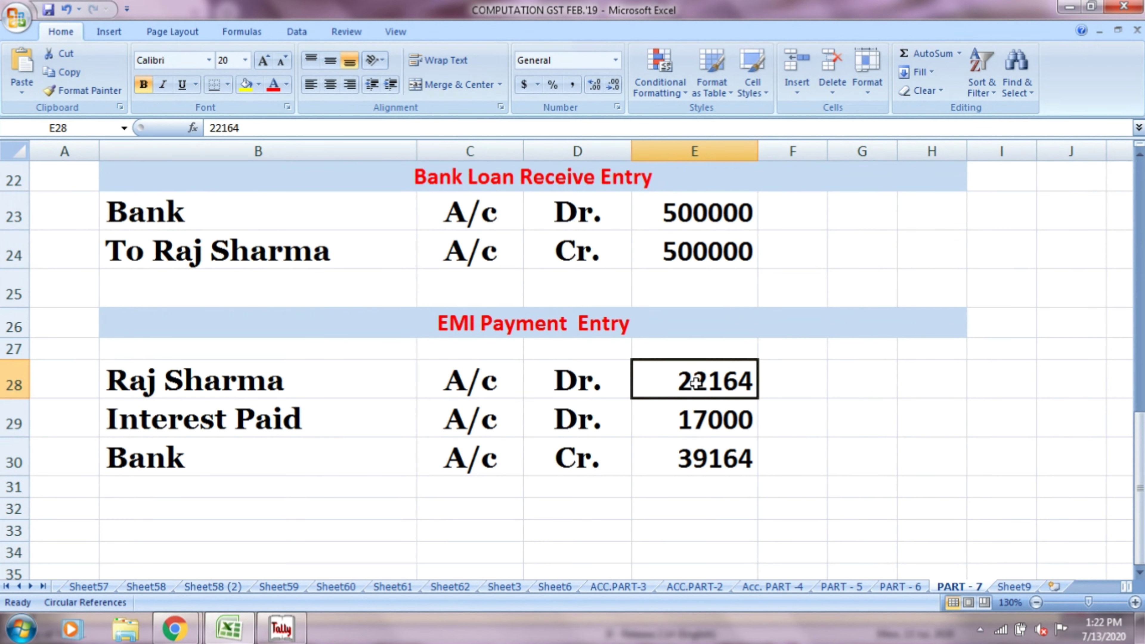
left_click(335, 422)
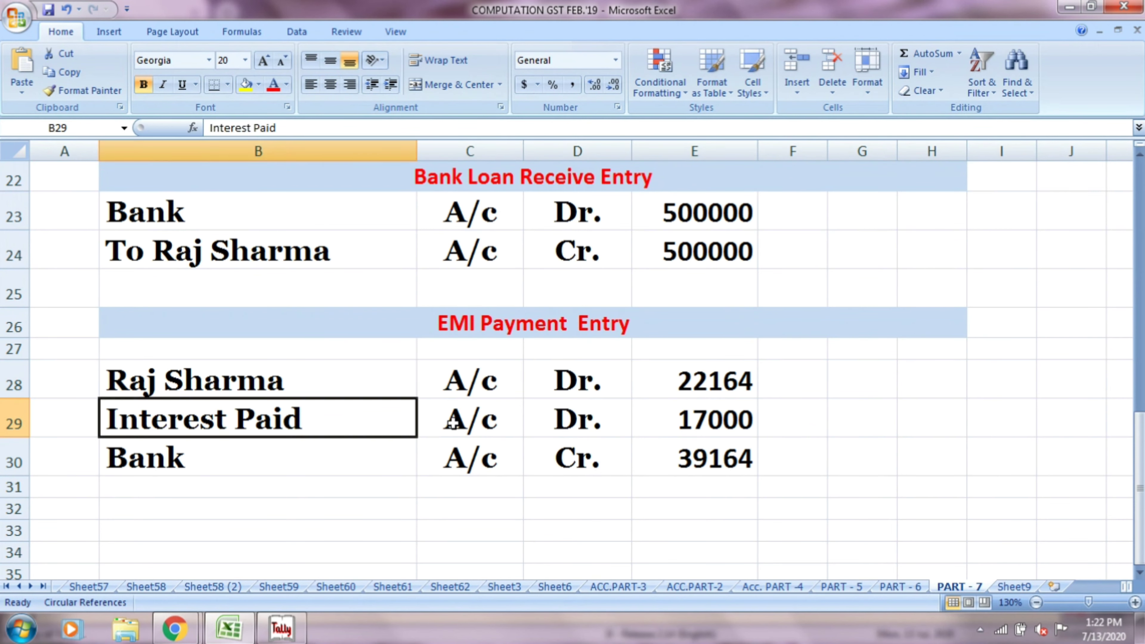
left_click(451, 422)
left_click(586, 422)
left_click(667, 424)
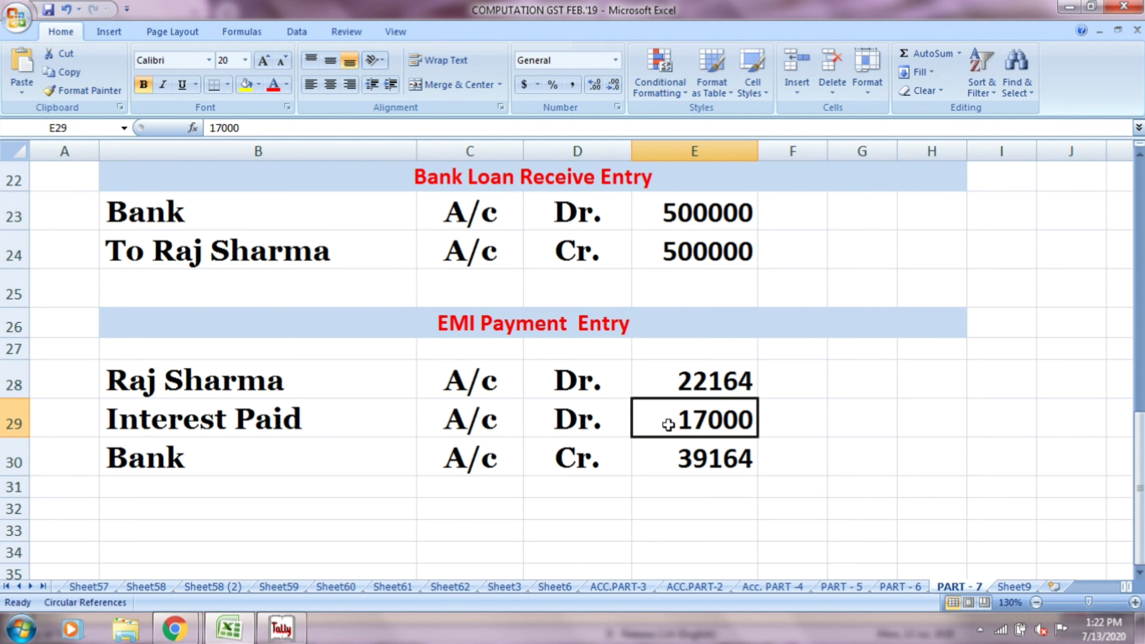
left_click(315, 458)
left_click(454, 460)
left_click(575, 457)
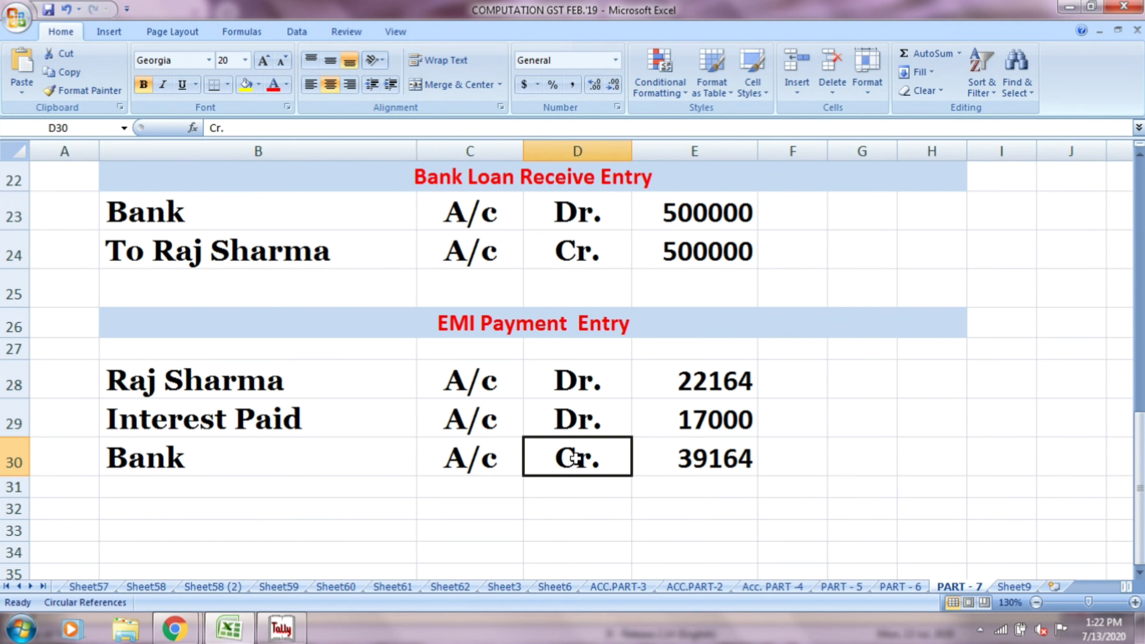
left_click(696, 459)
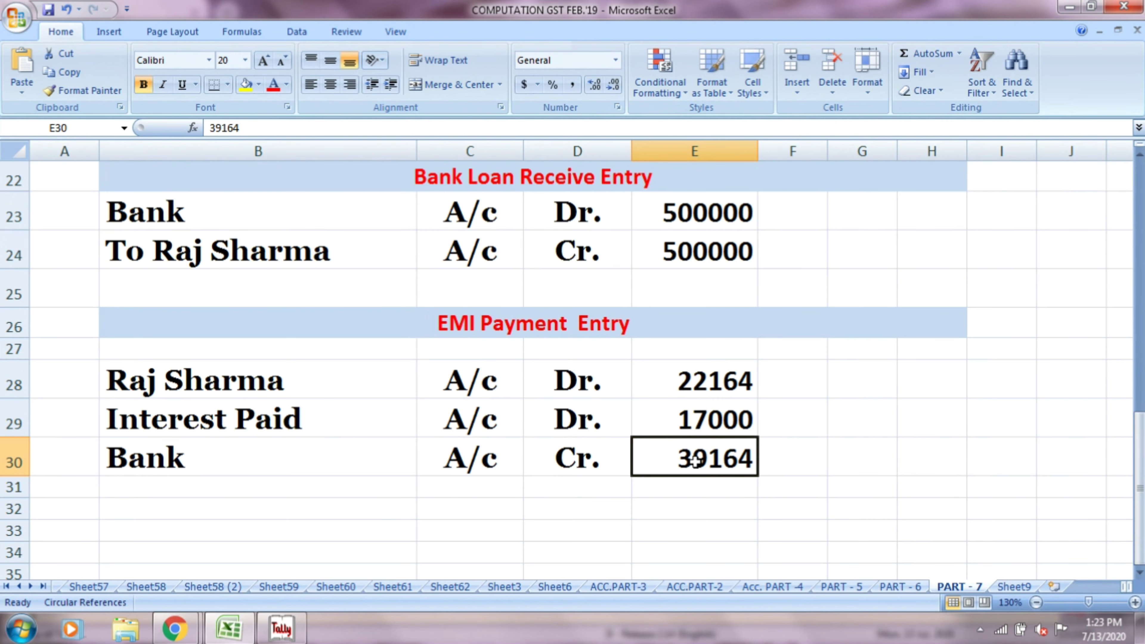
scroll(695, 459, "up", 6)
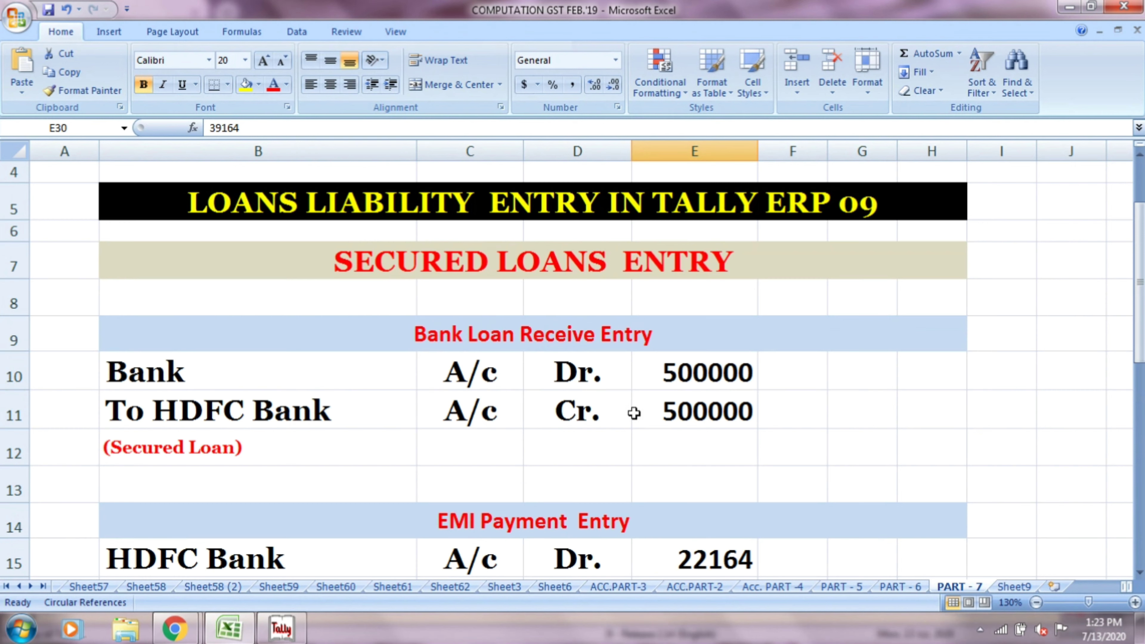
key("alt+Tab")
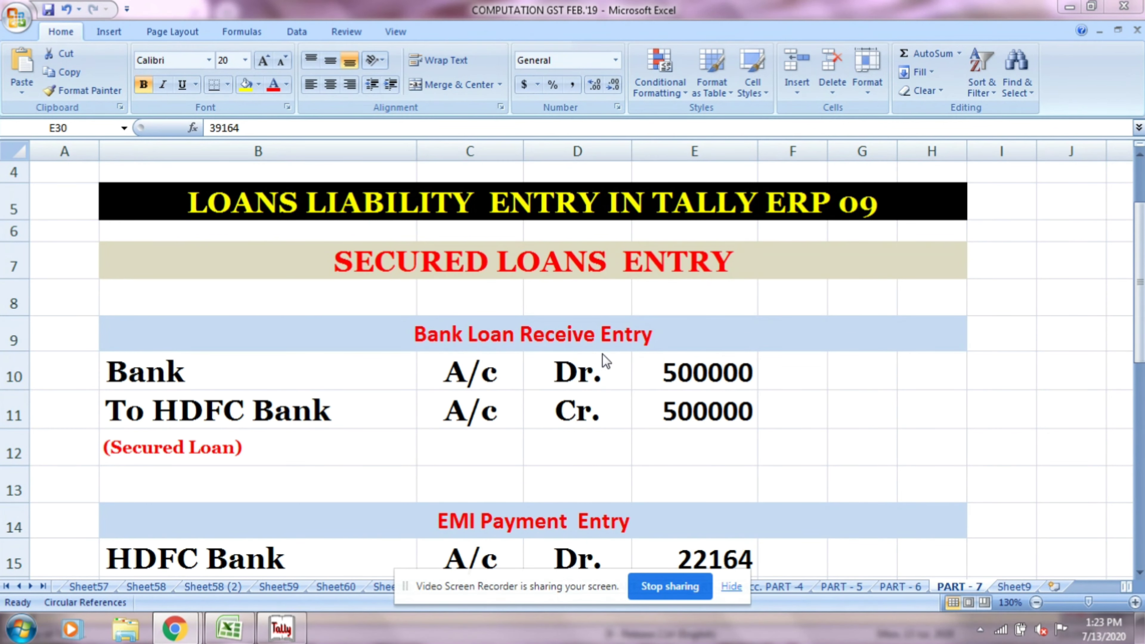
Open Accounting Vouchers in Tally to get a blank Payment voucher No. 19 dated 7-Apr-2020
left_click(727, 587)
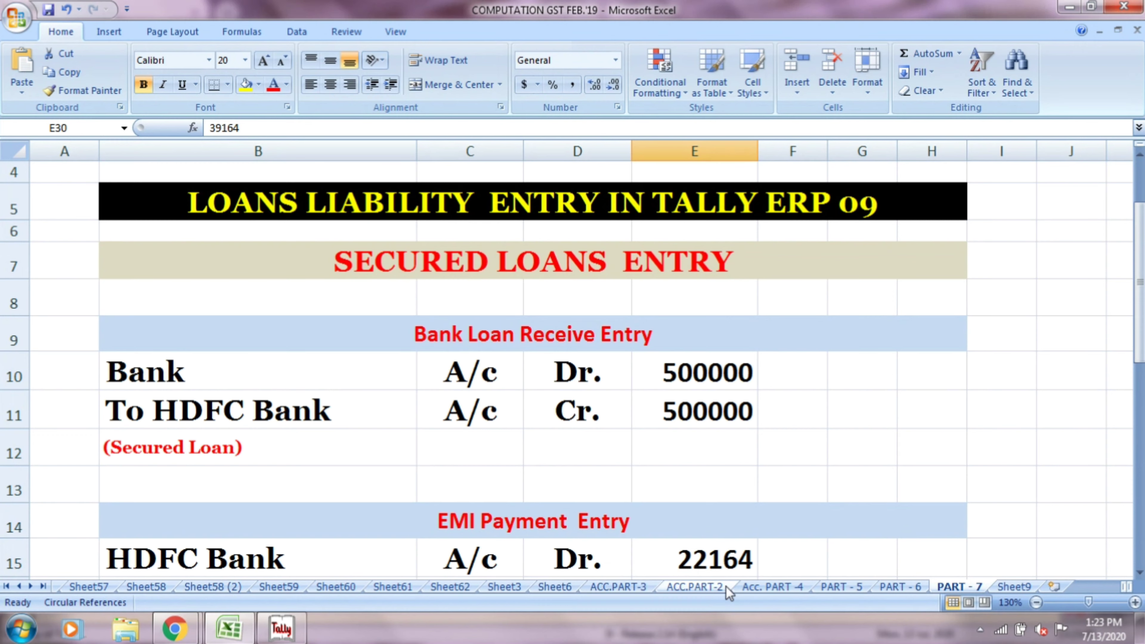
key("alt+Tab")
key("Tab")
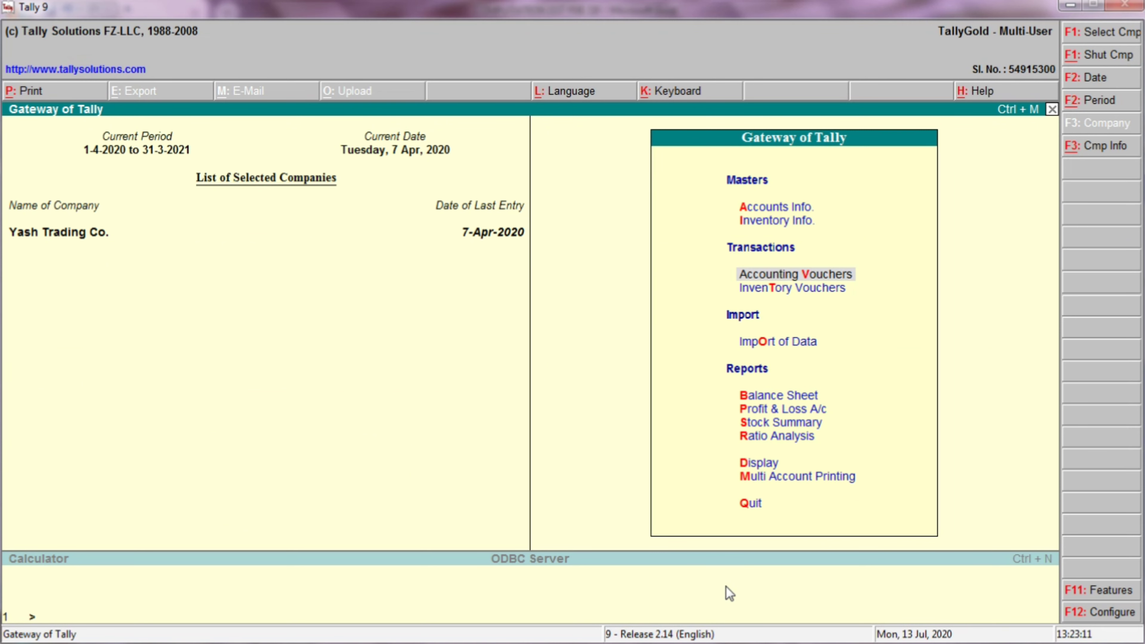
key("v")
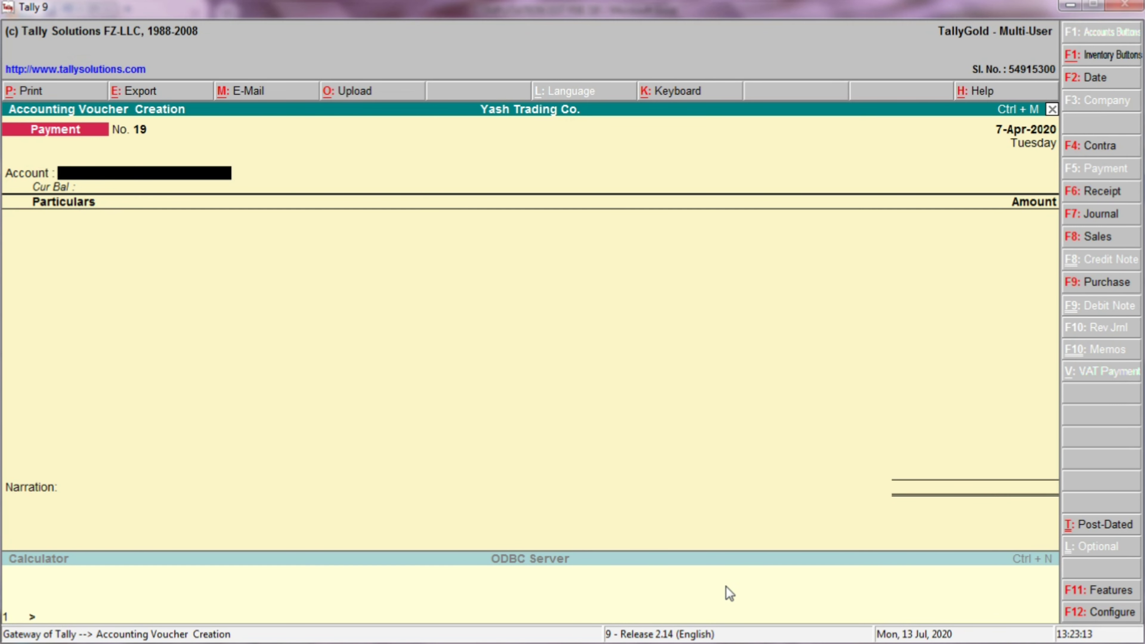
key("alt+Tab")
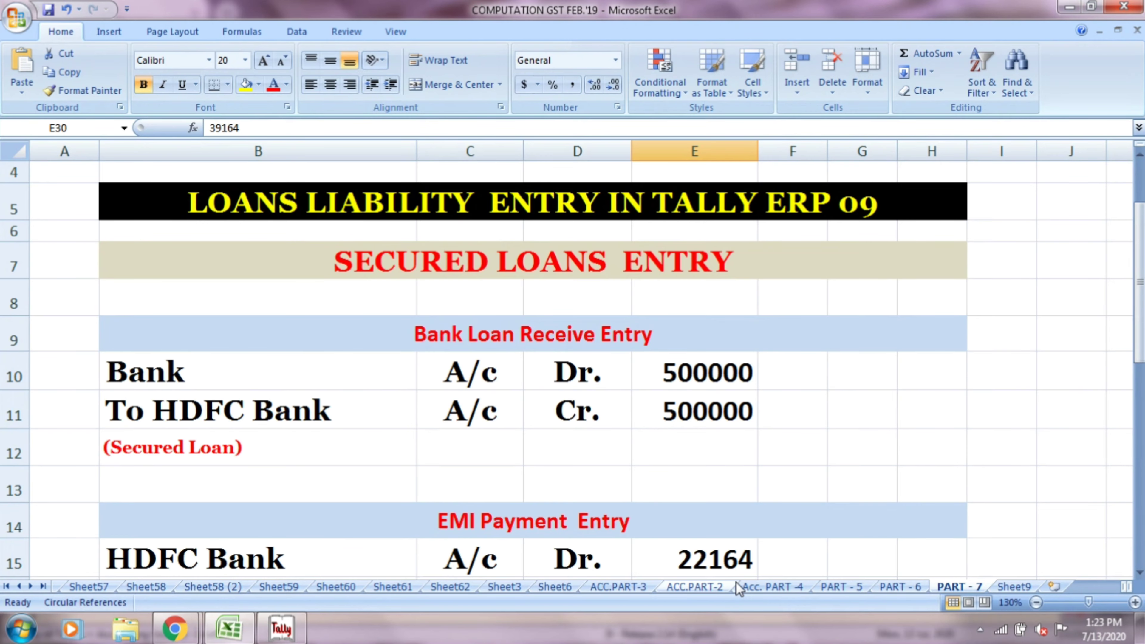
key("alt+Tab")
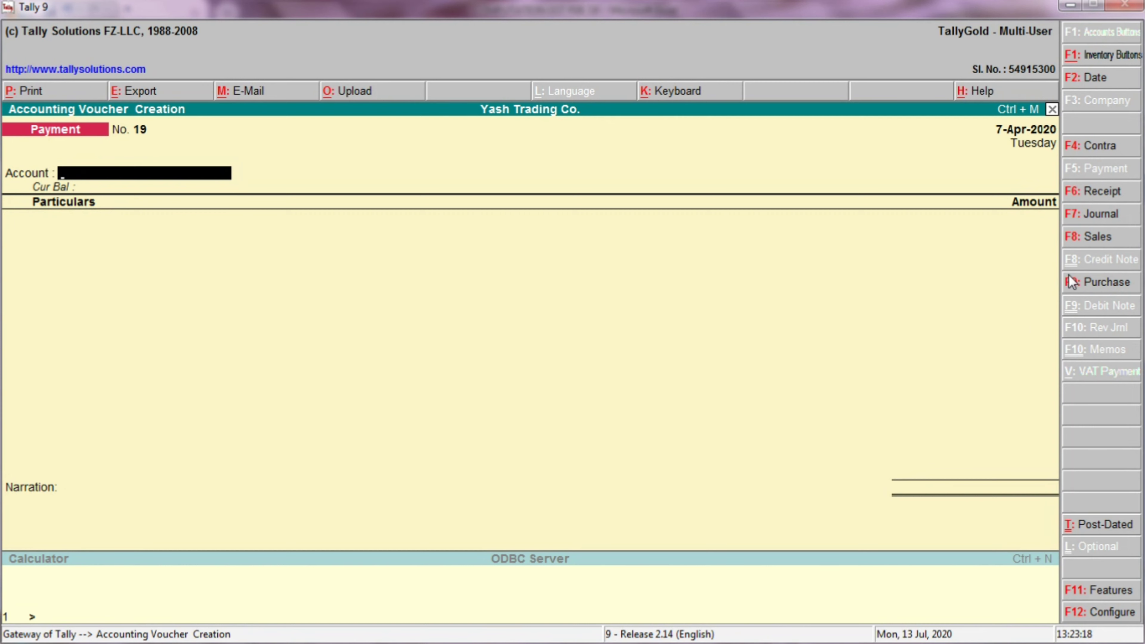
Change the voucher to Receipt No. 11 with OBC BANK as the account
left_click(1089, 197)
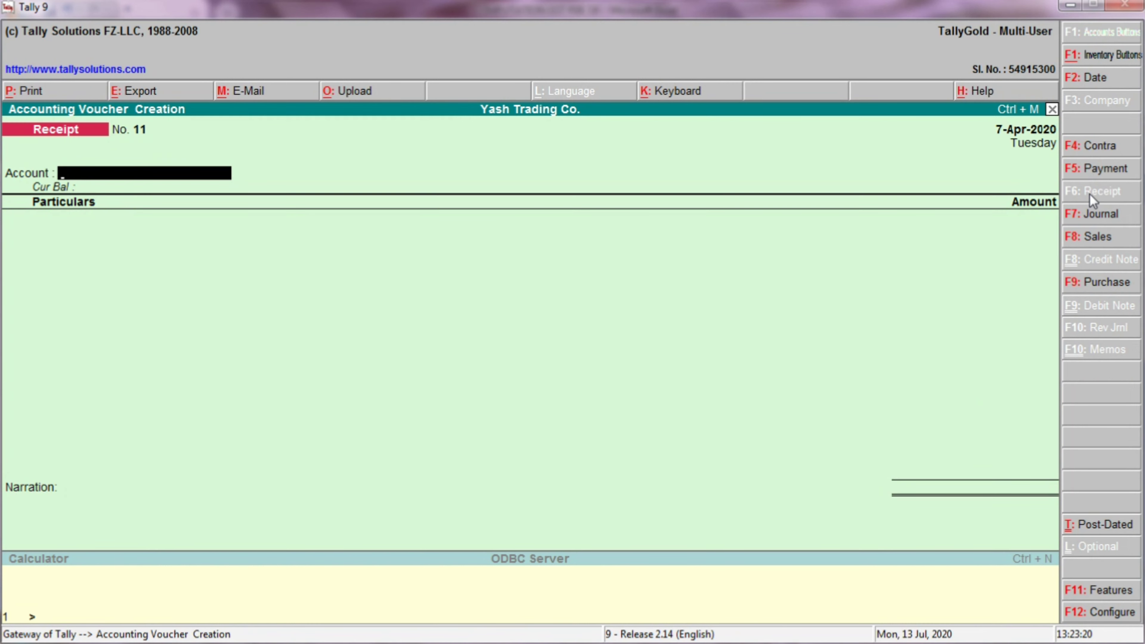
type("OBC")
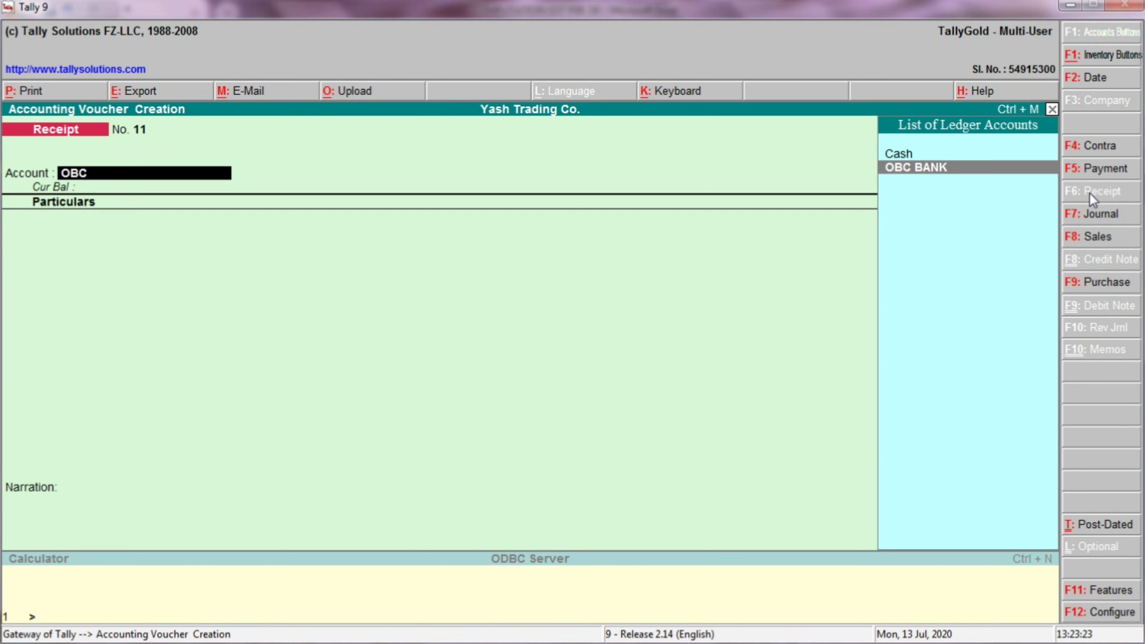
key("Return")
key("alt+Tab")
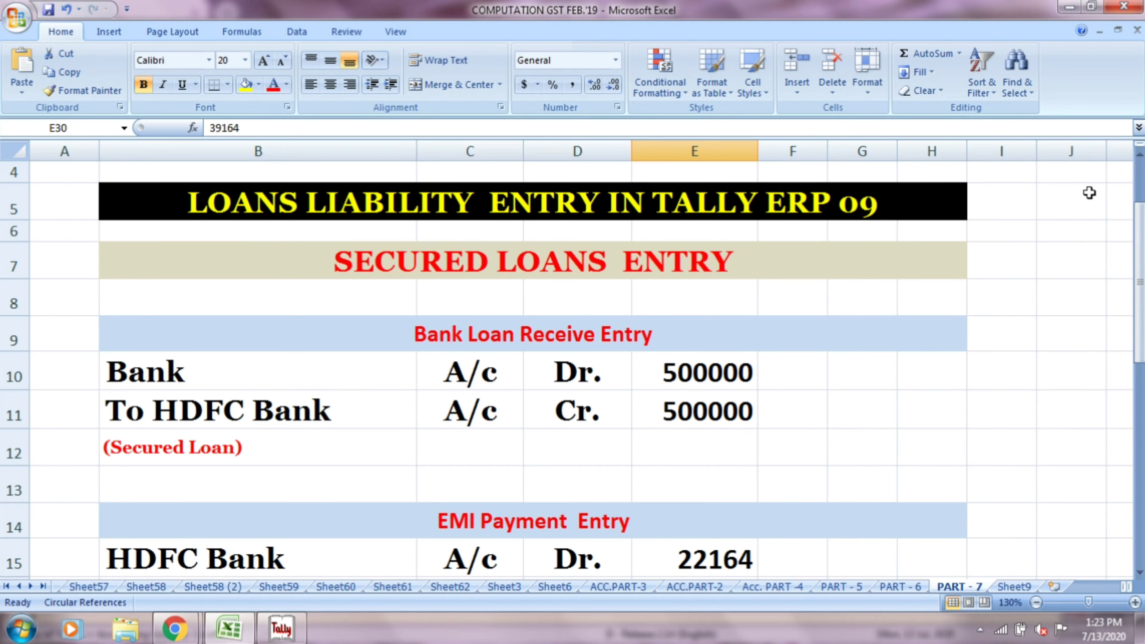
key("alt+Tab")
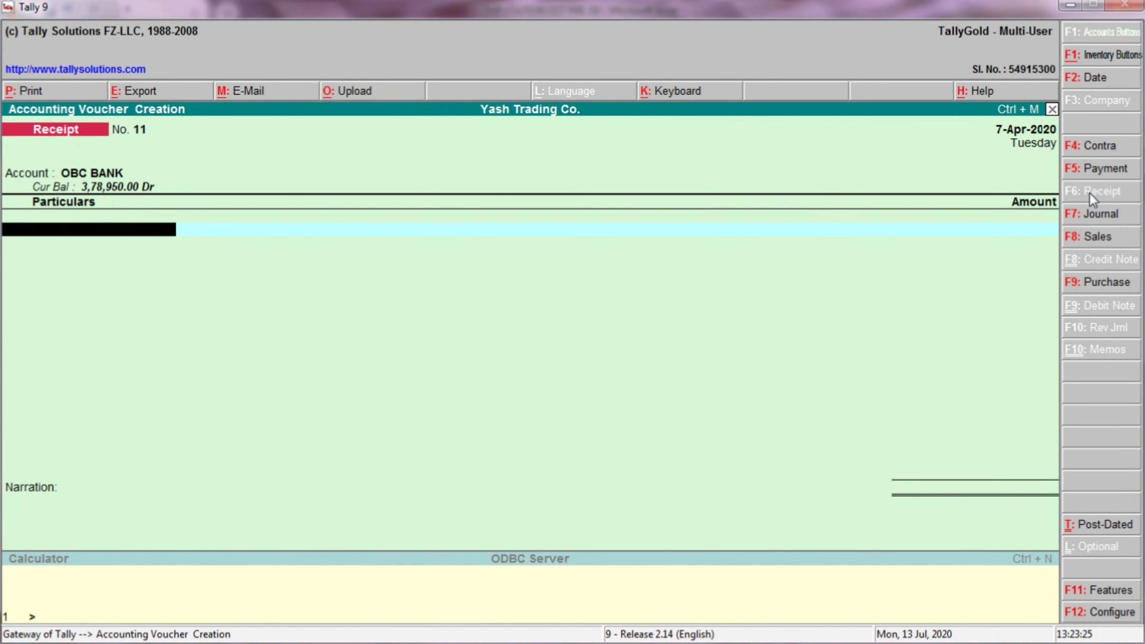
Set Use Single Entry mode to No in the F12 voucher configuration, then return to Excel
key("F12")
key("Return")
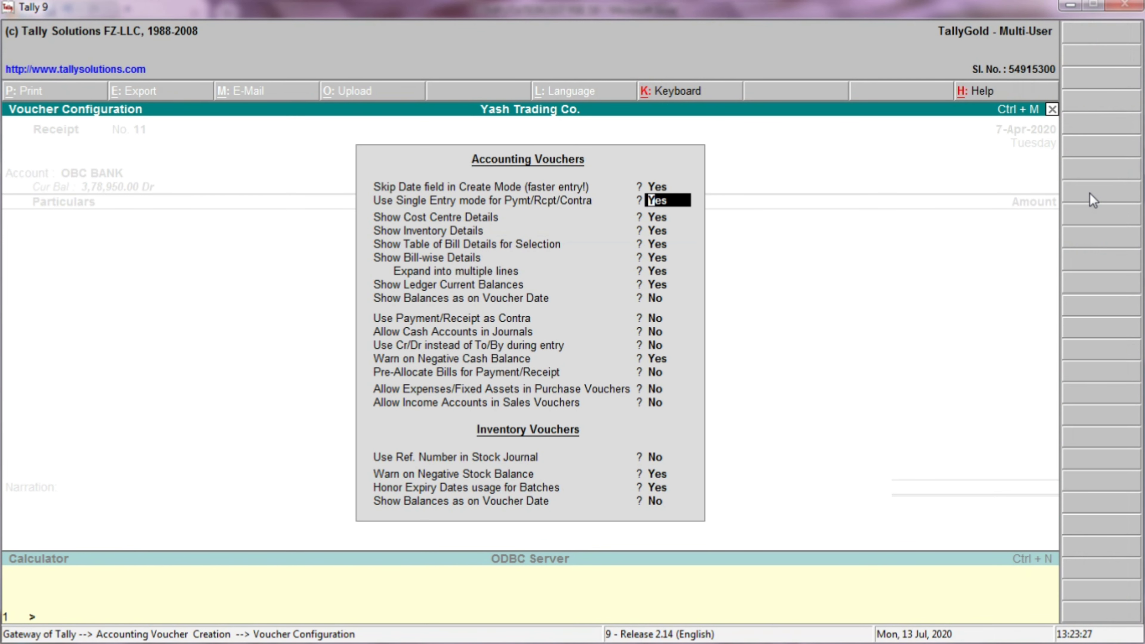
key("n")
key("Return")
key("ctrl+a")
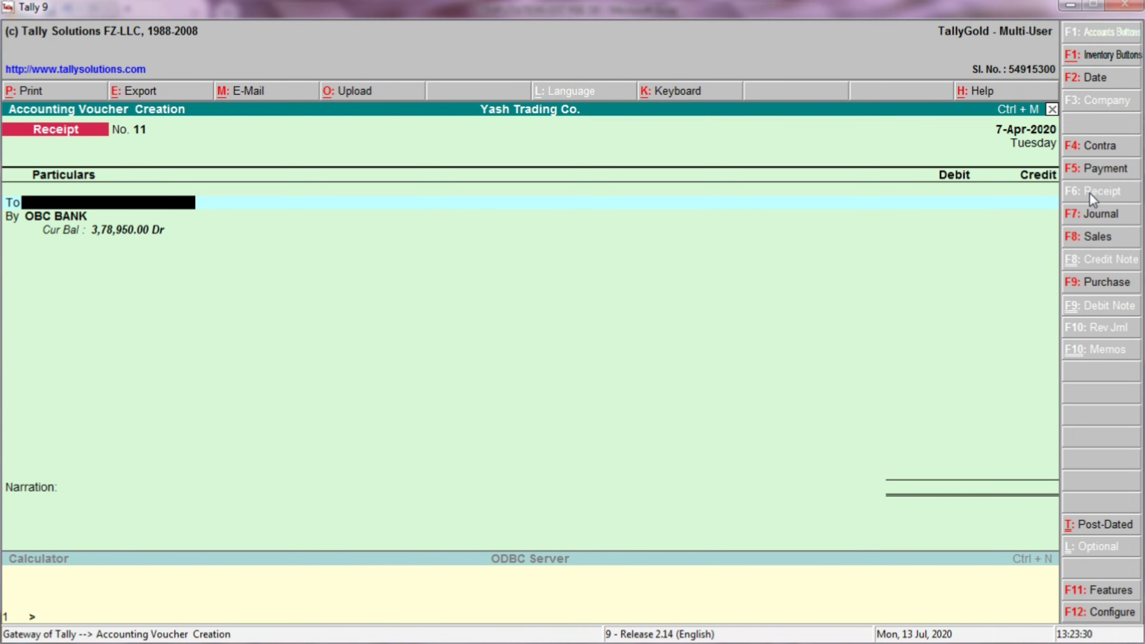
key("alt+Tab")
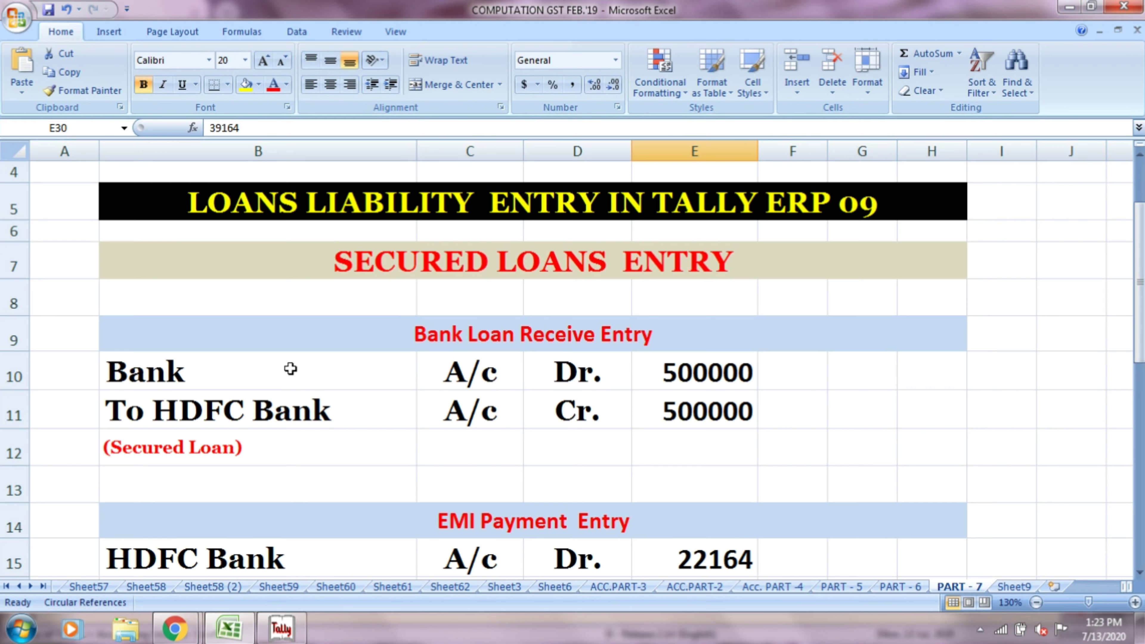
Select HDFC BANK as the credited ledger, matching the Excel example's HDFC Bank line
left_click(205, 421)
left_click(471, 413)
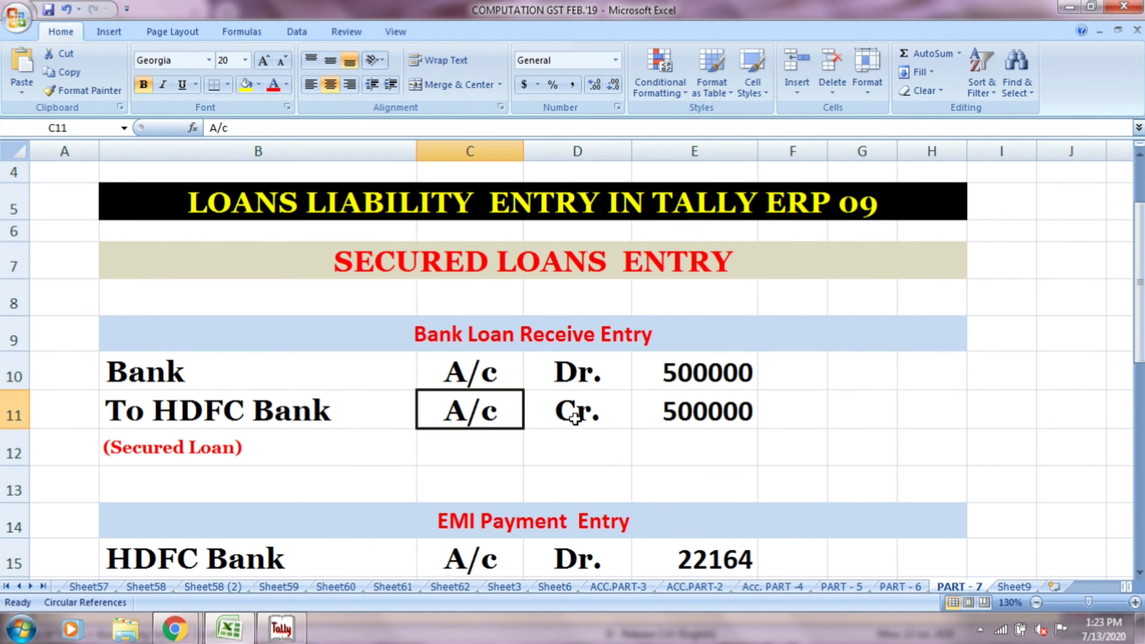
left_click(576, 420)
left_click(678, 417)
key("alt+Tab")
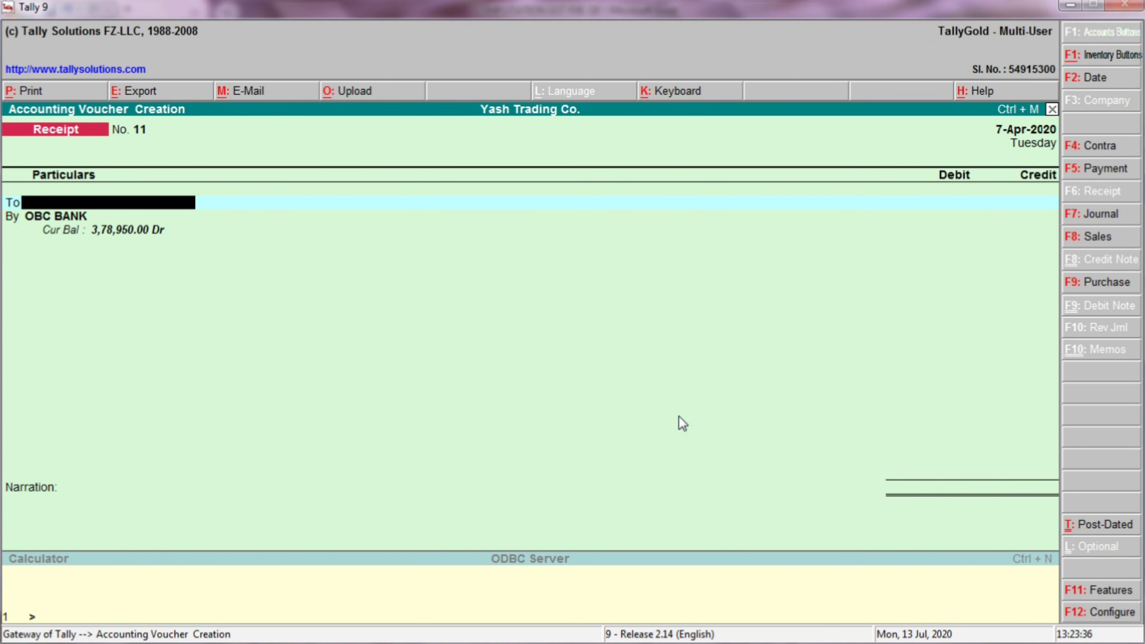
type("HDFC")
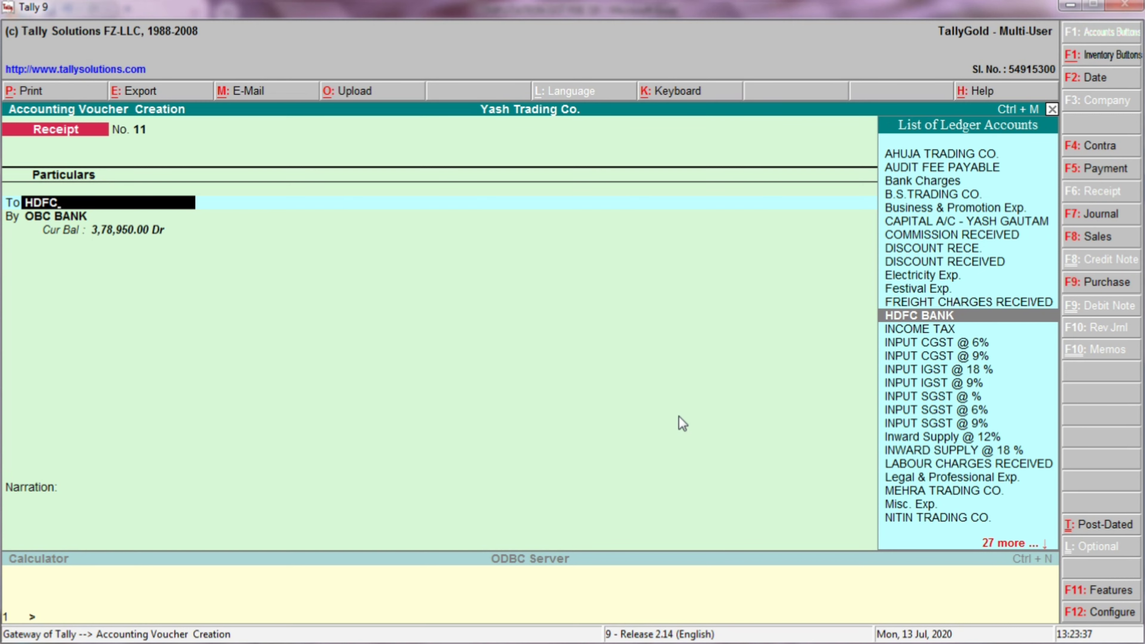
key("Return")
key("BackSpace")
key("ctrl+Return")
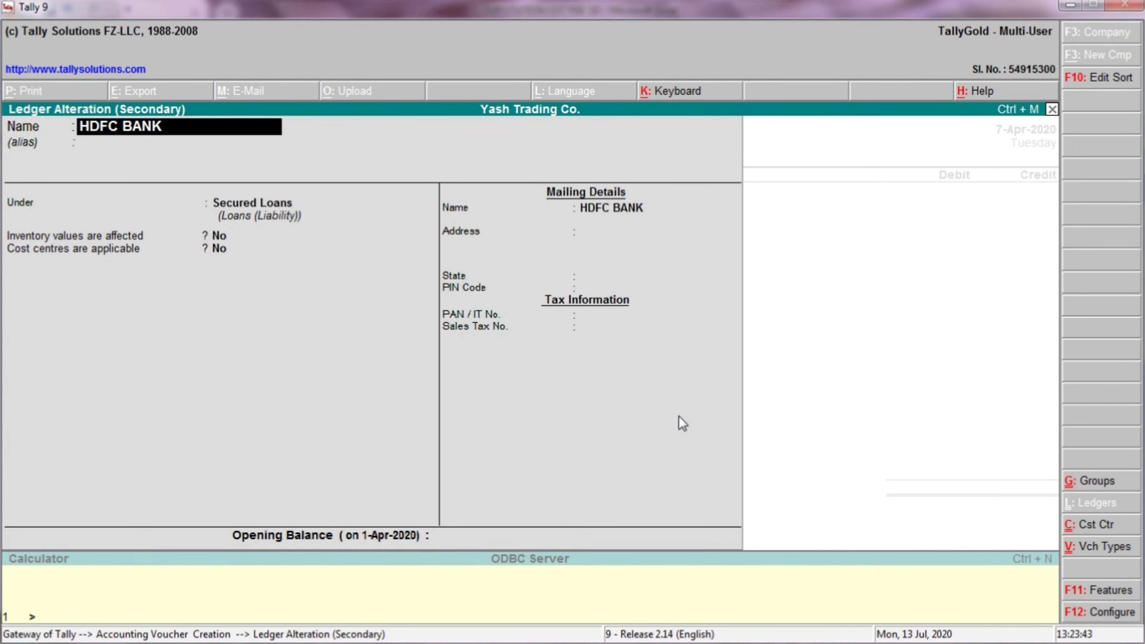
key("Escape")
key("y")
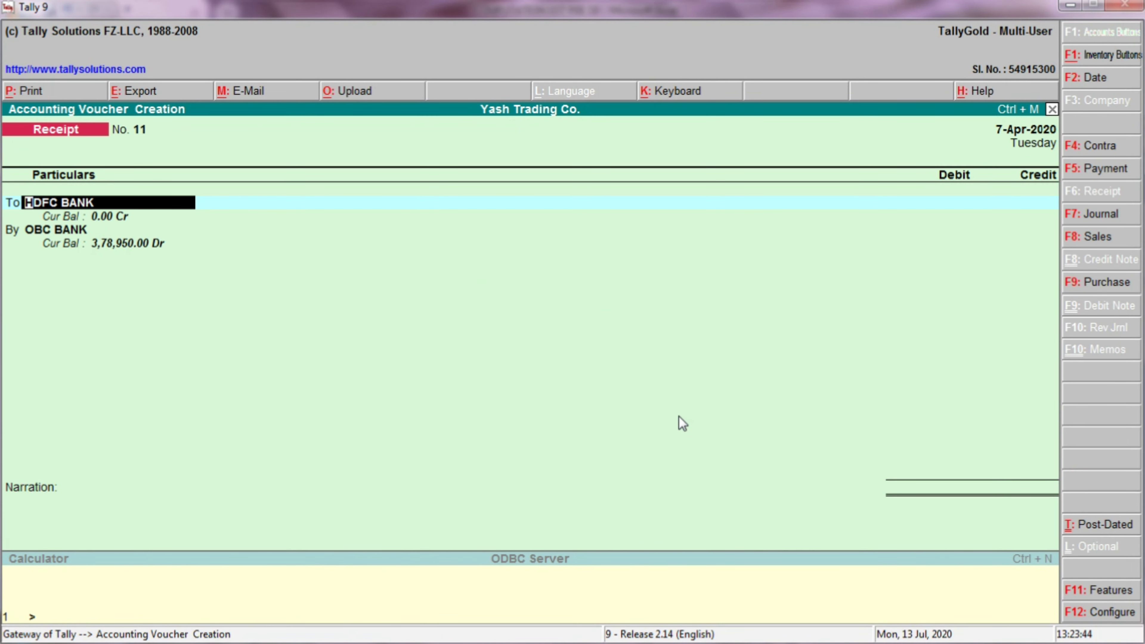
key("Return")
Credit HDFC BANK with 5,00,000 on the receipt
key("alt+Tab")
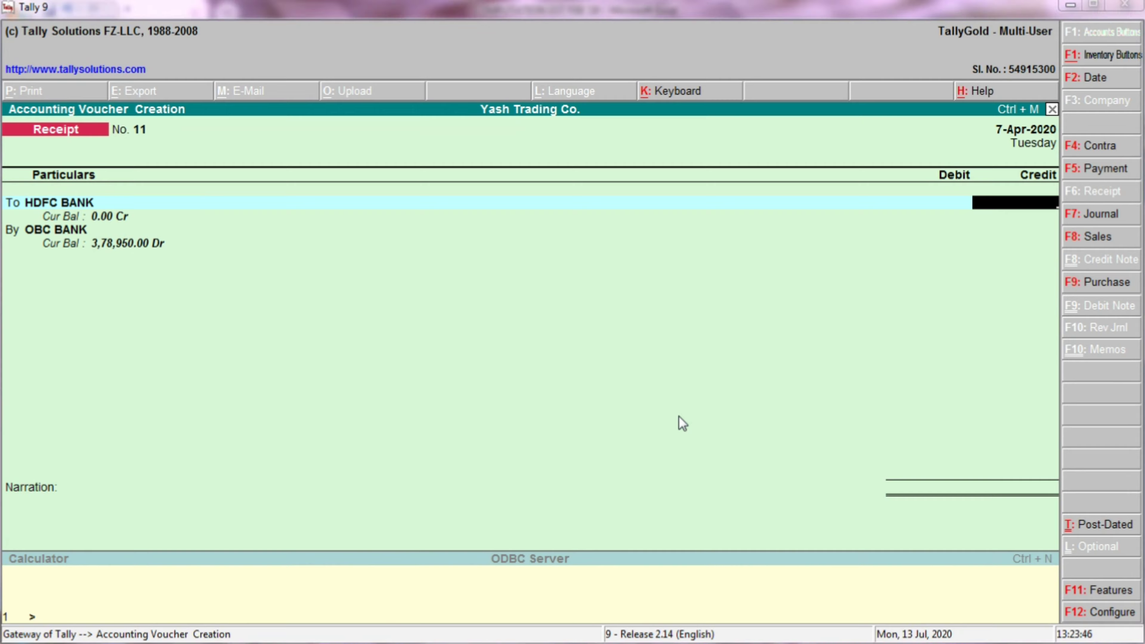
key("alt+Tab")
type("500000")
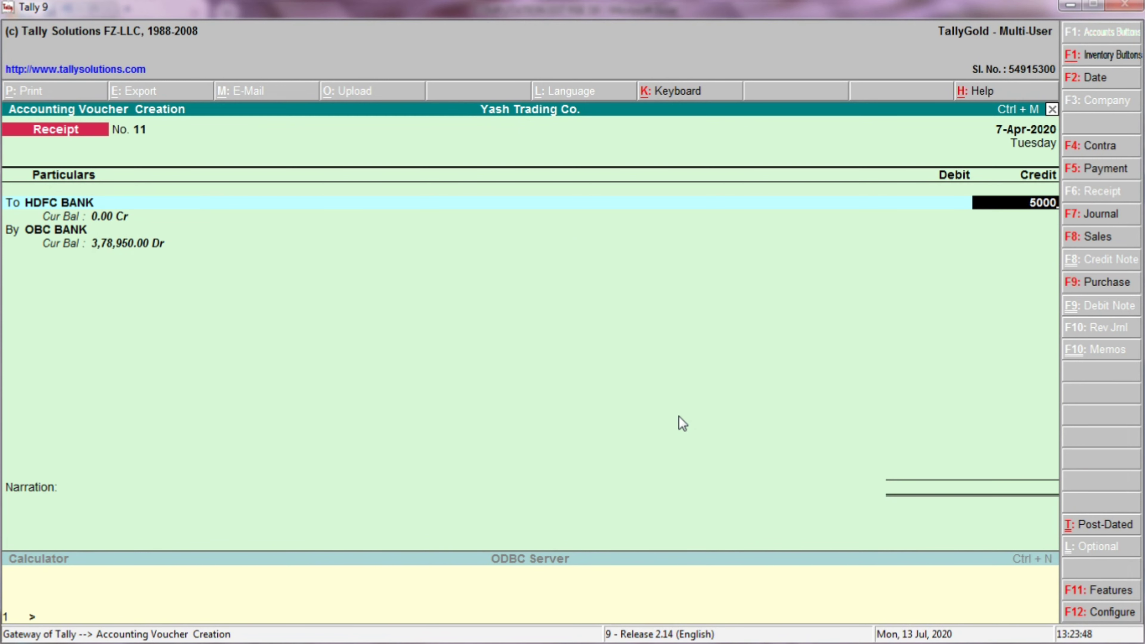
key("Return")
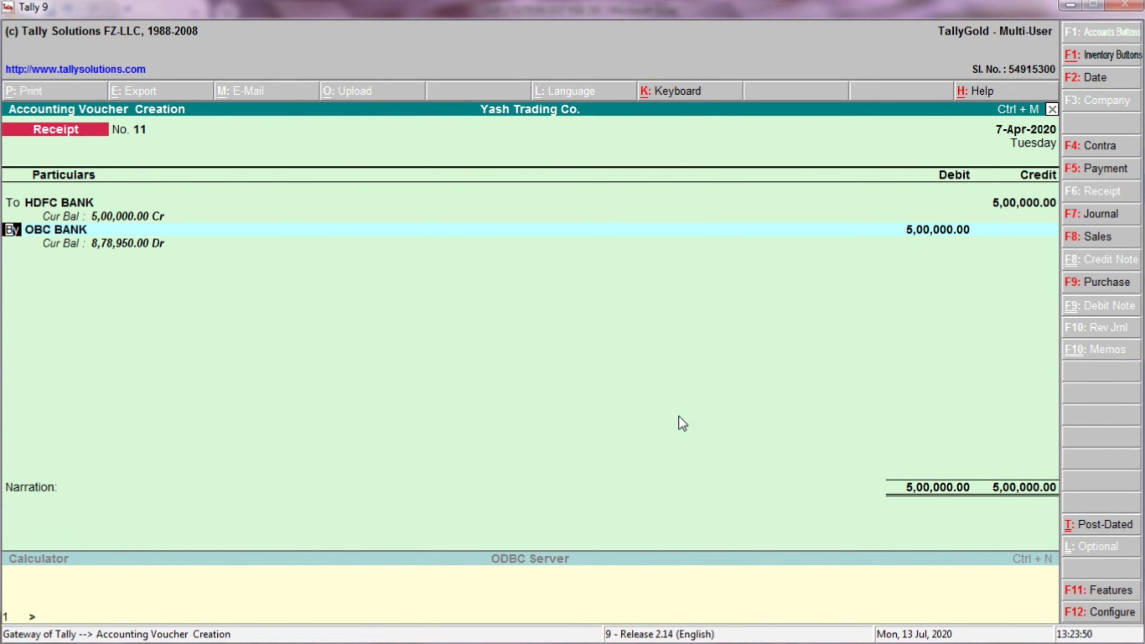
Accept the 5,00,000 OBC BANK debit and save Receipt No. 11
key("alt+Tab")
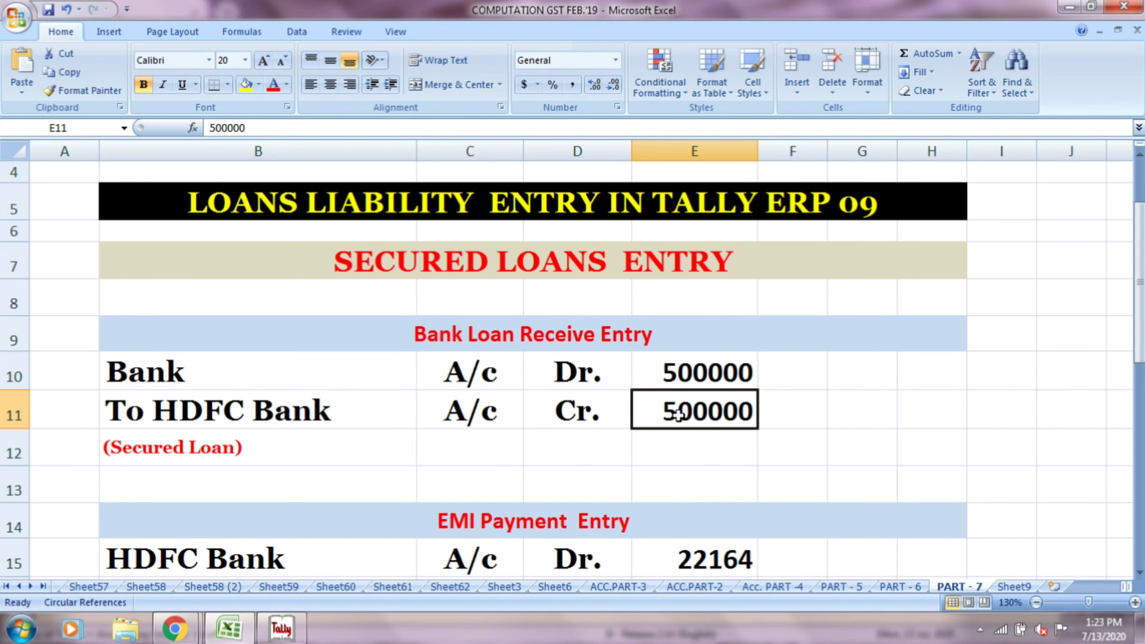
left_click(367, 366)
left_click(505, 364)
left_click(604, 364)
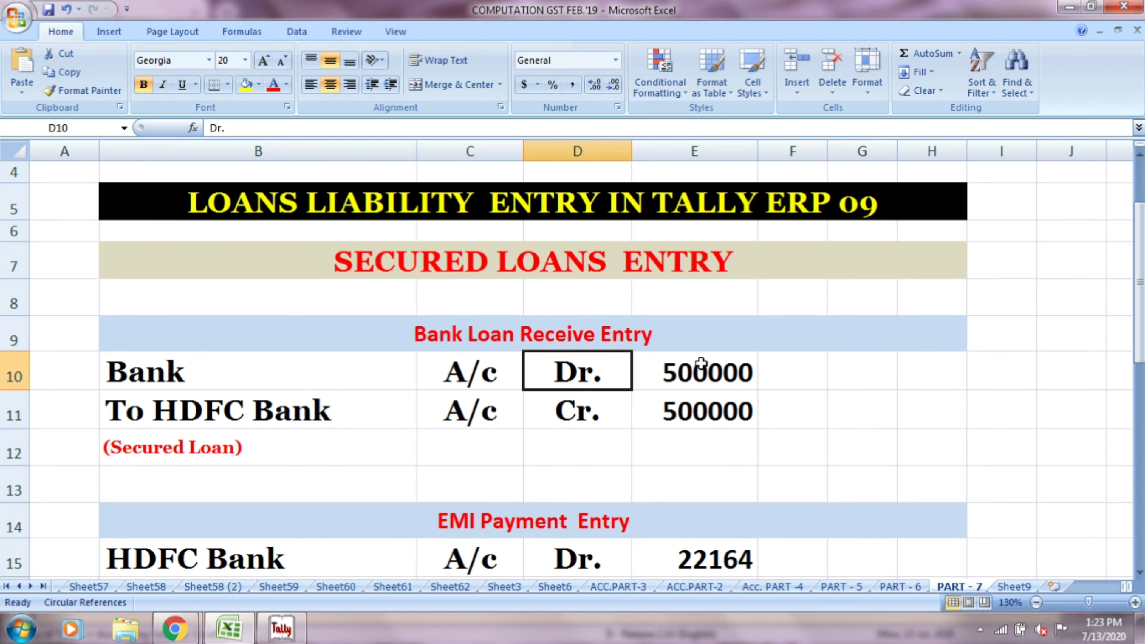
left_click(702, 364)
key("alt+Tab")
key("Return")
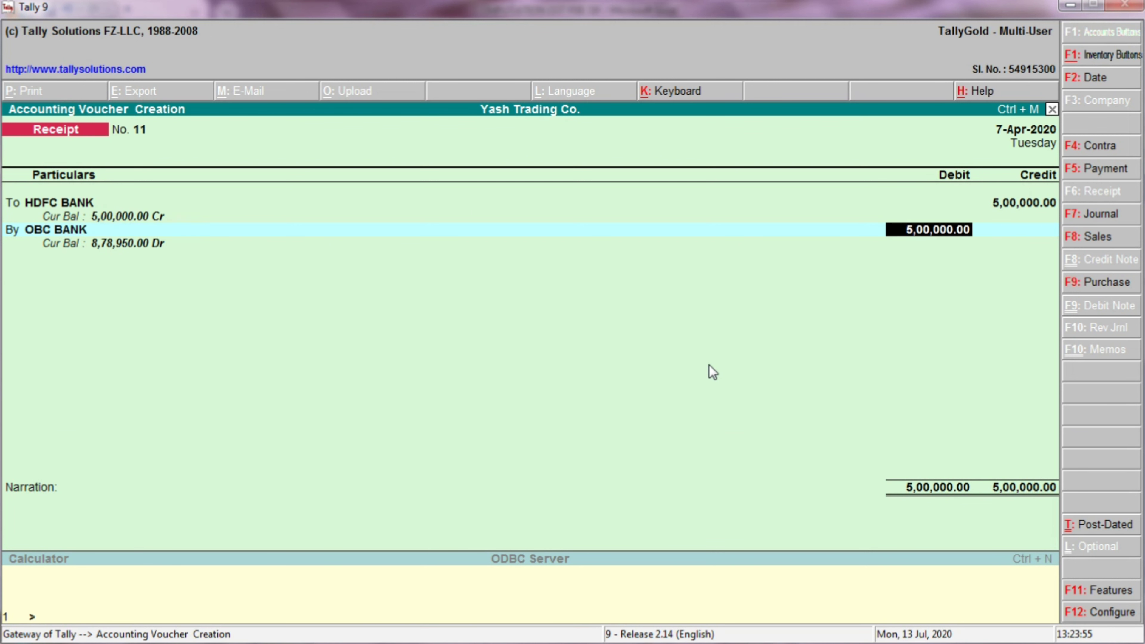
key("Return")
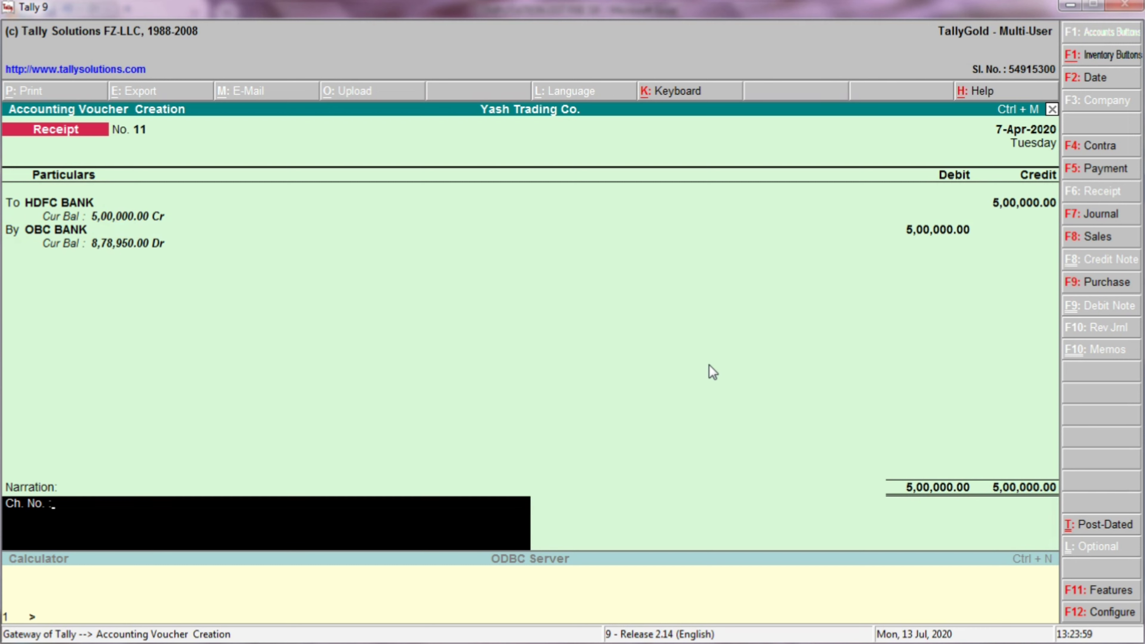
key("Return")
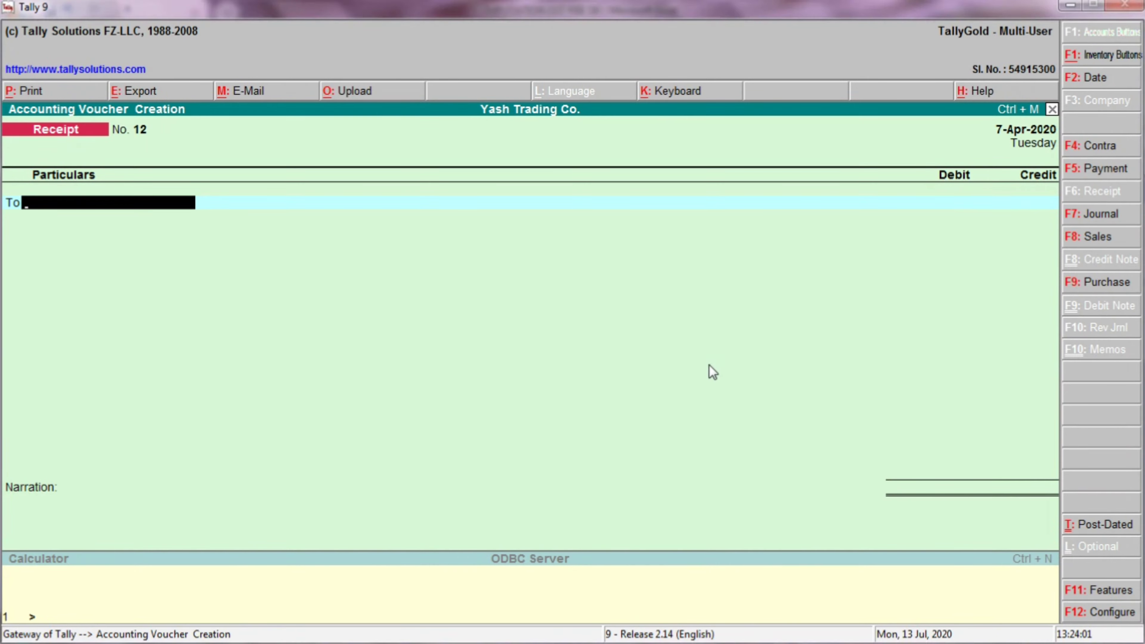
Review the Excel EMI Payment Entry example and switch the voucher to Payment
key("alt+Tab")
scroll(708, 364, "down", 2)
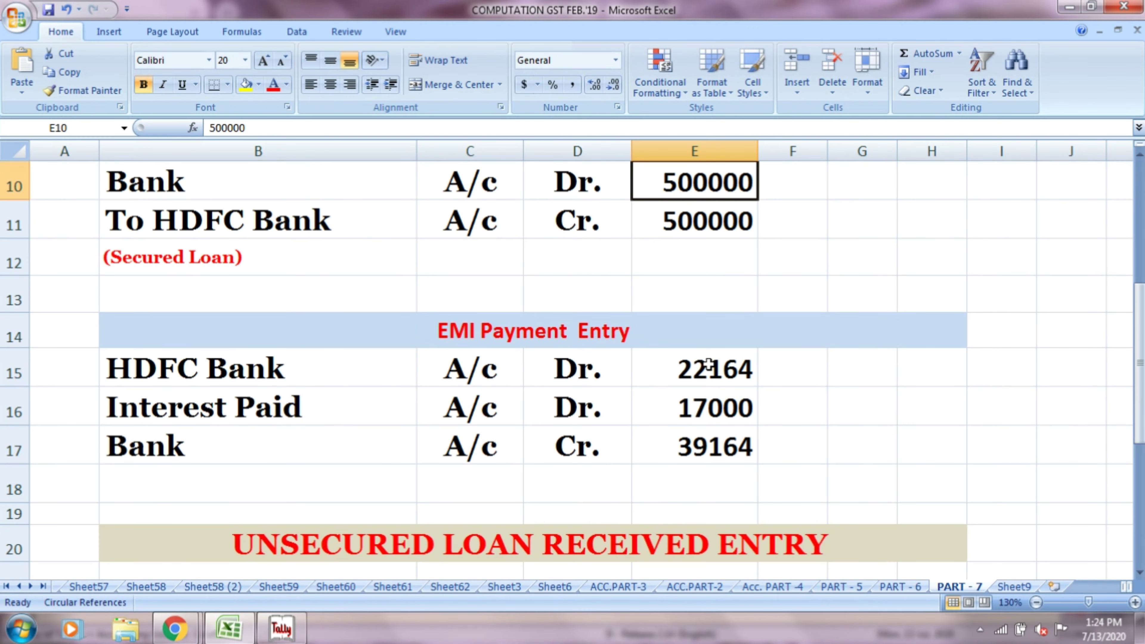
left_click(642, 335)
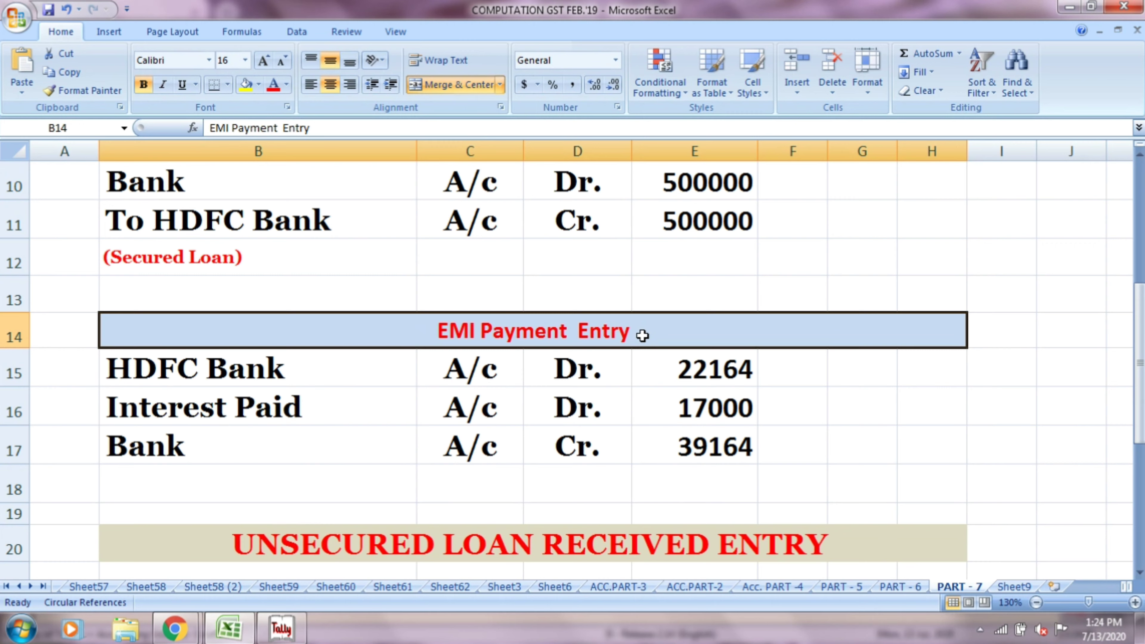
key("alt+Tab")
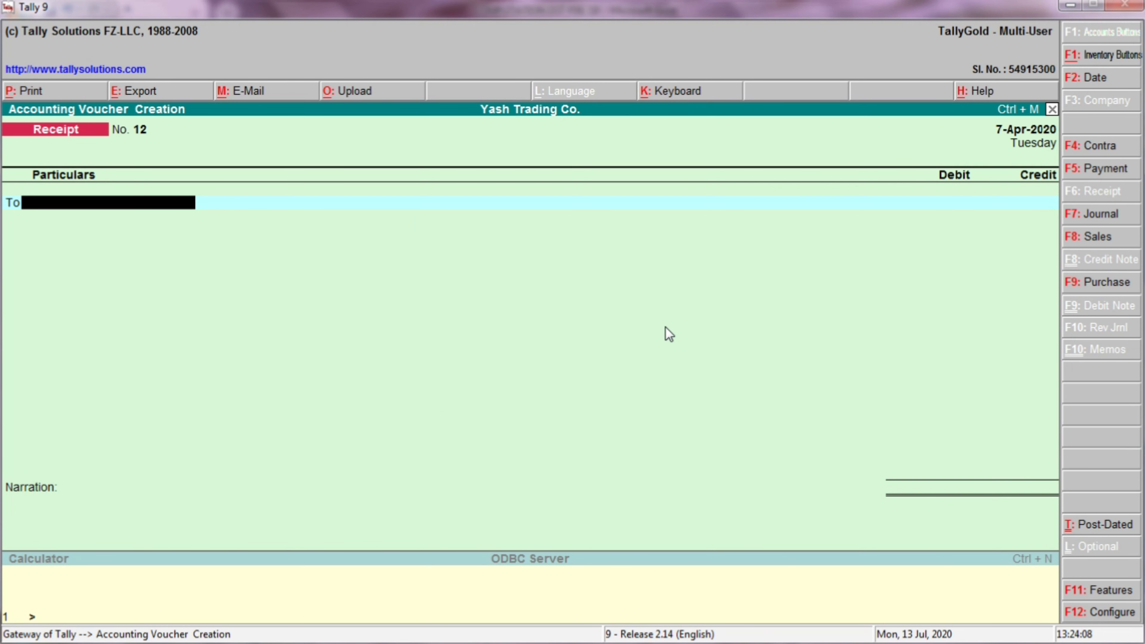
left_click(1094, 173)
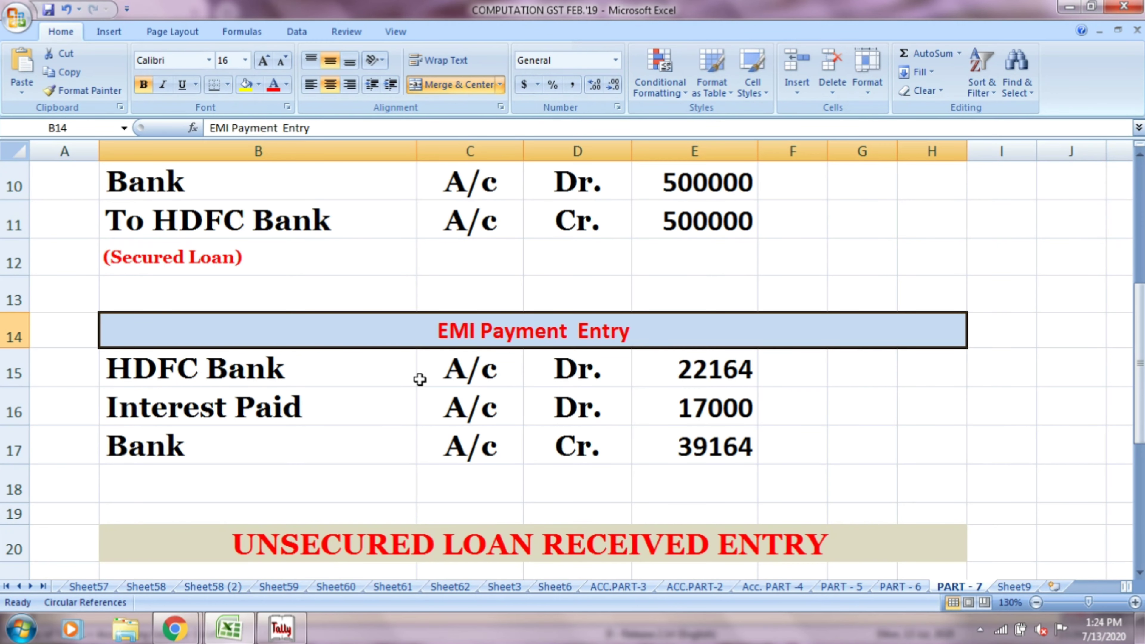
Debit HDFC BANK with 22,164 and start a second By line
left_click(415, 377)
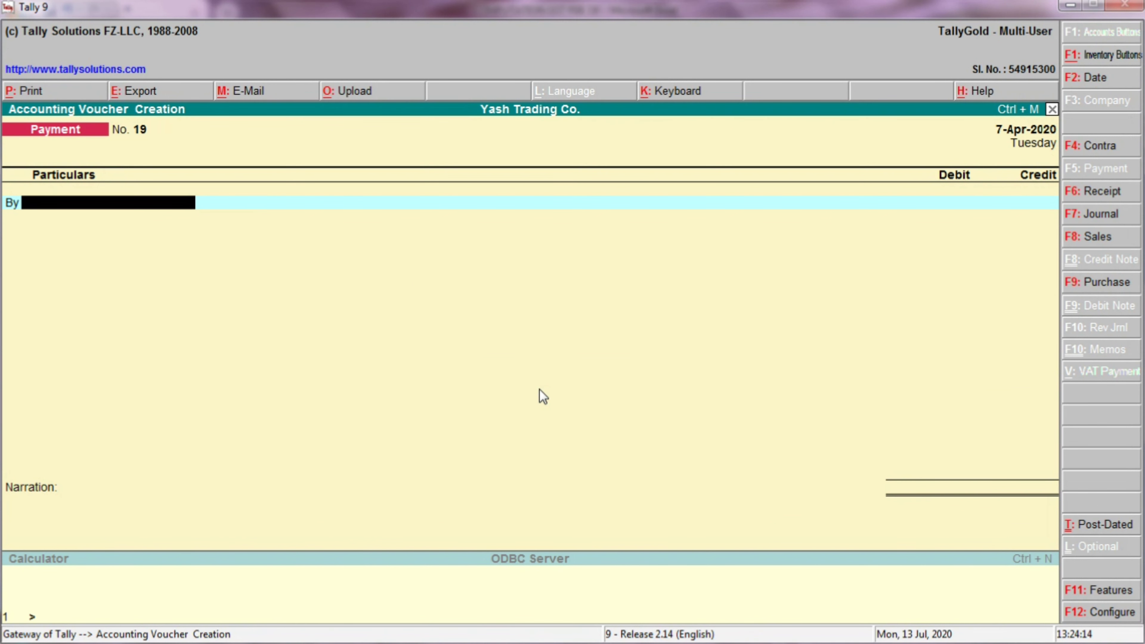
type("HDFC")
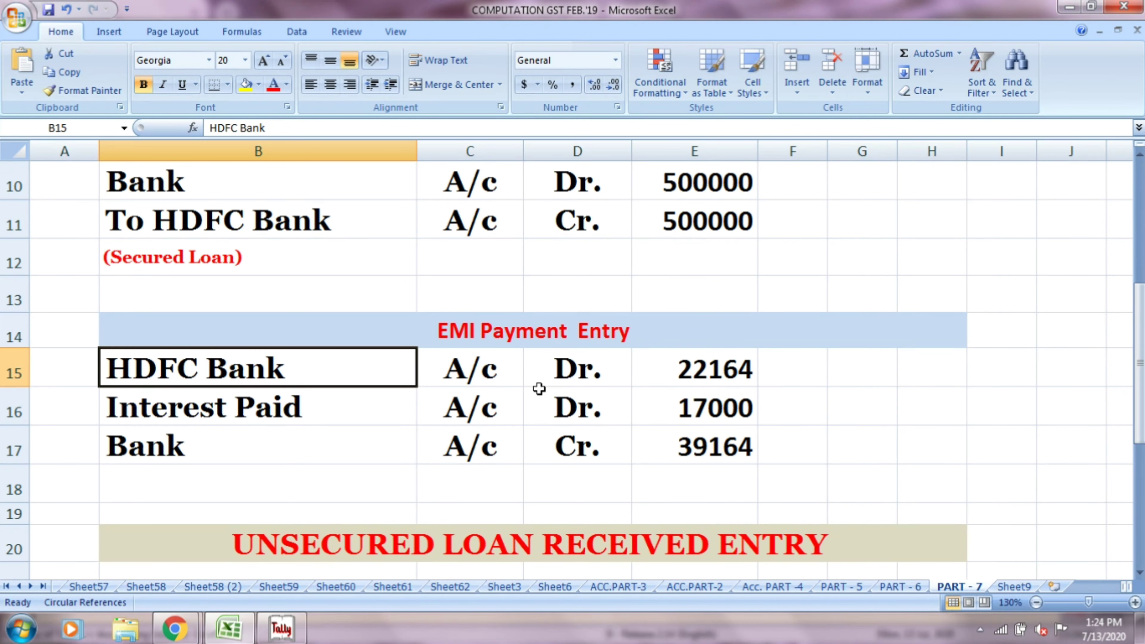
left_click(501, 379)
left_click(550, 369)
left_click(683, 370)
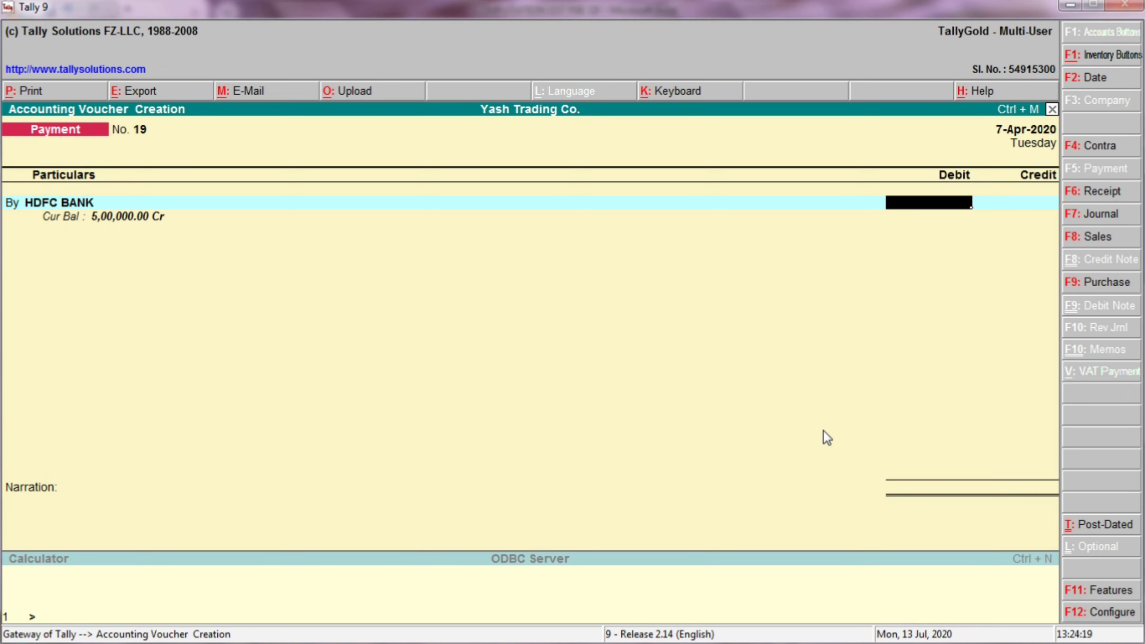
type("22164")
key("Return")
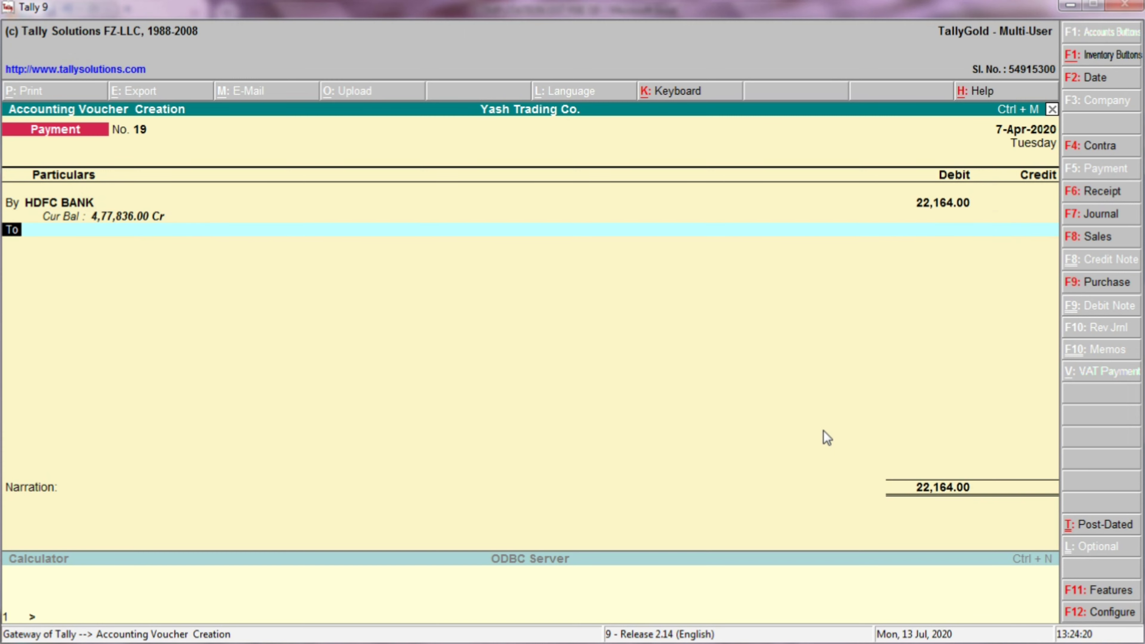
type("by")
key("alt+Tab")
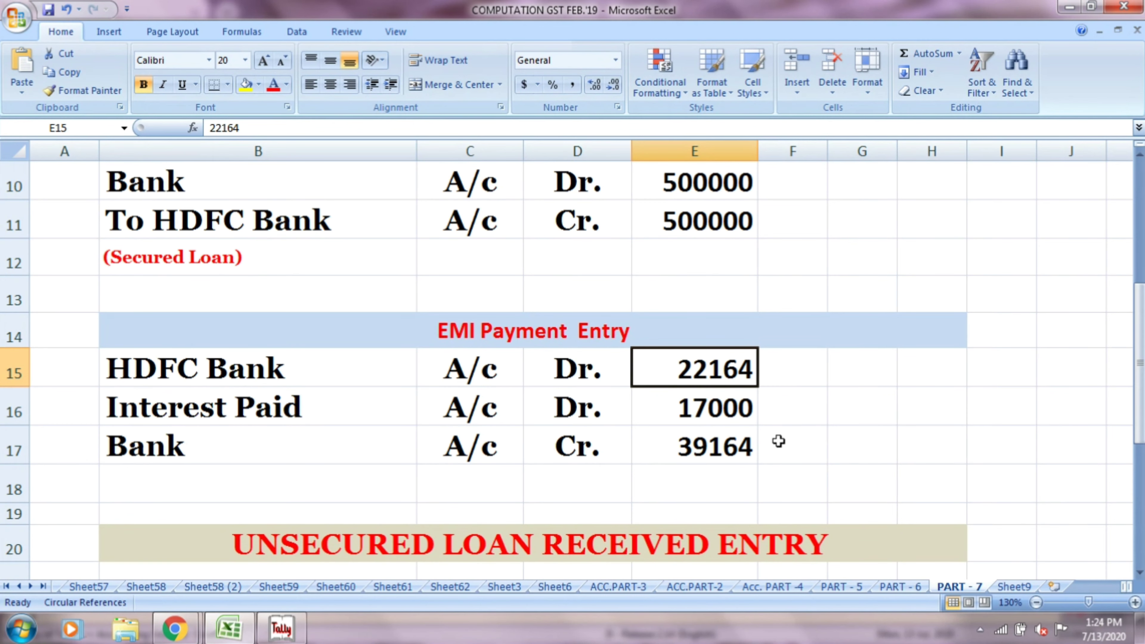
key("alt+Tab")
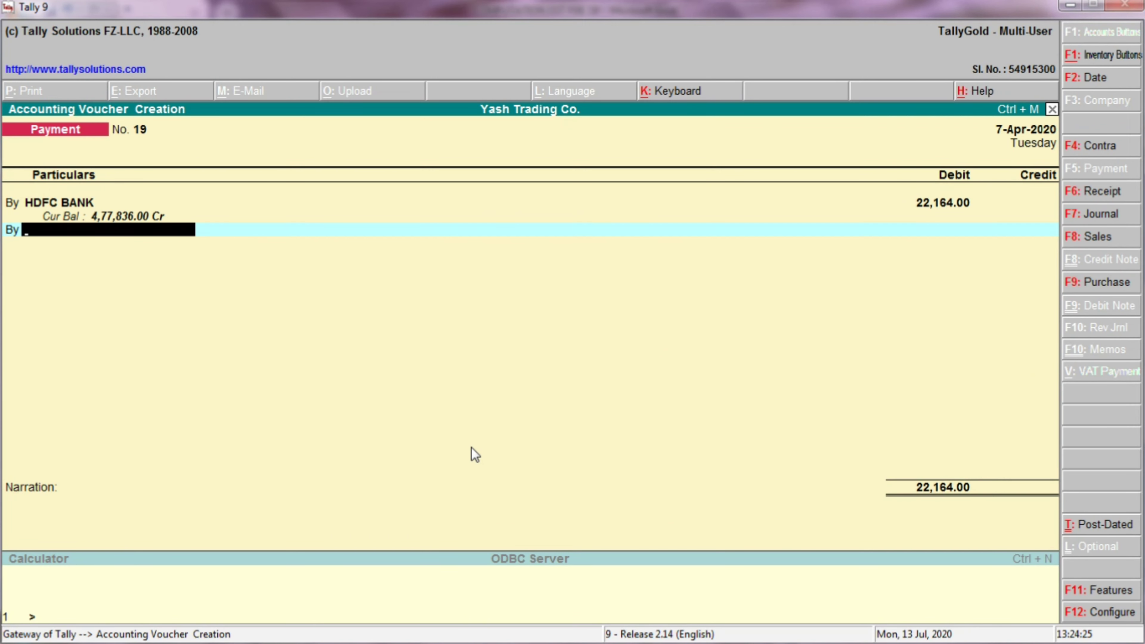
Create ledger INTEREST PAID under Indirect Expenses directly from the second By line
type("IN")
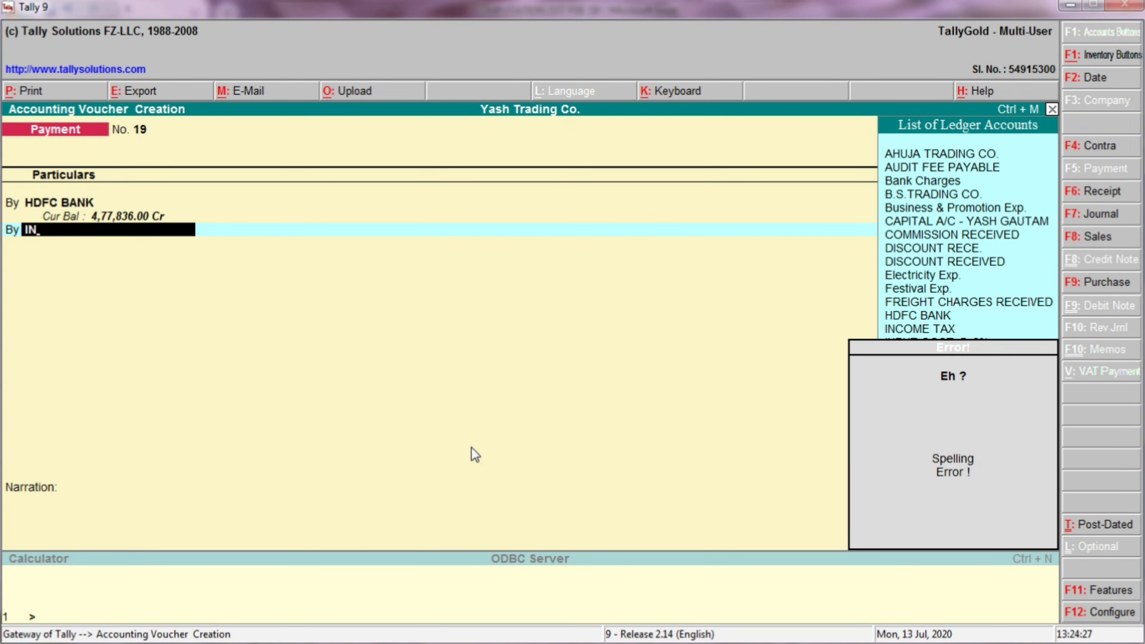
key("alt+c")
type("TEREST")
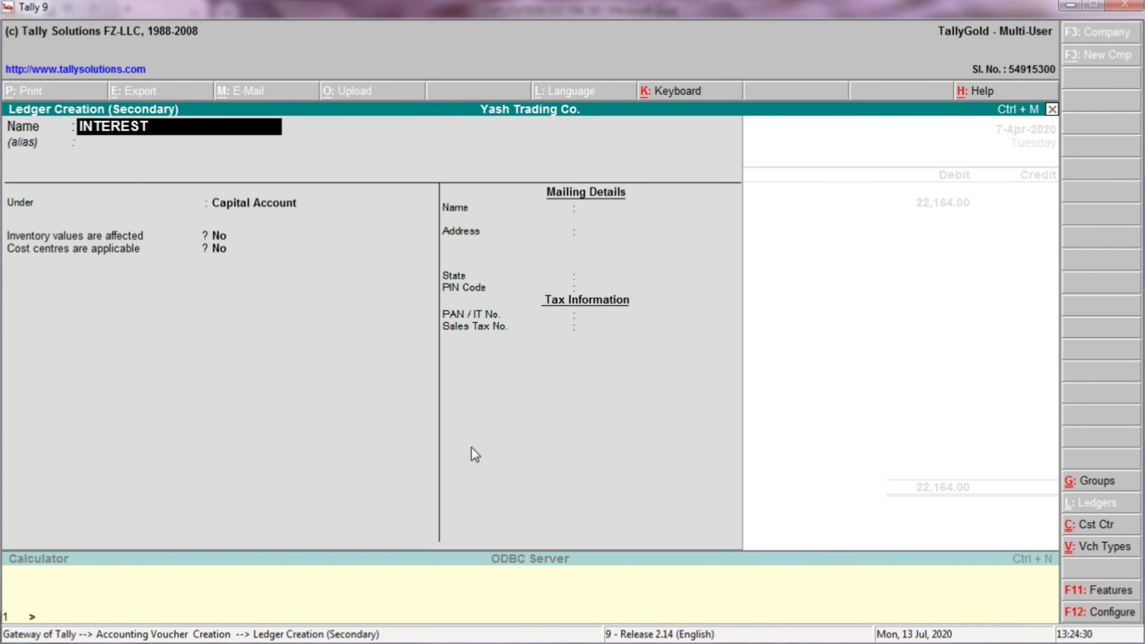
type(" PAID")
key("Return")
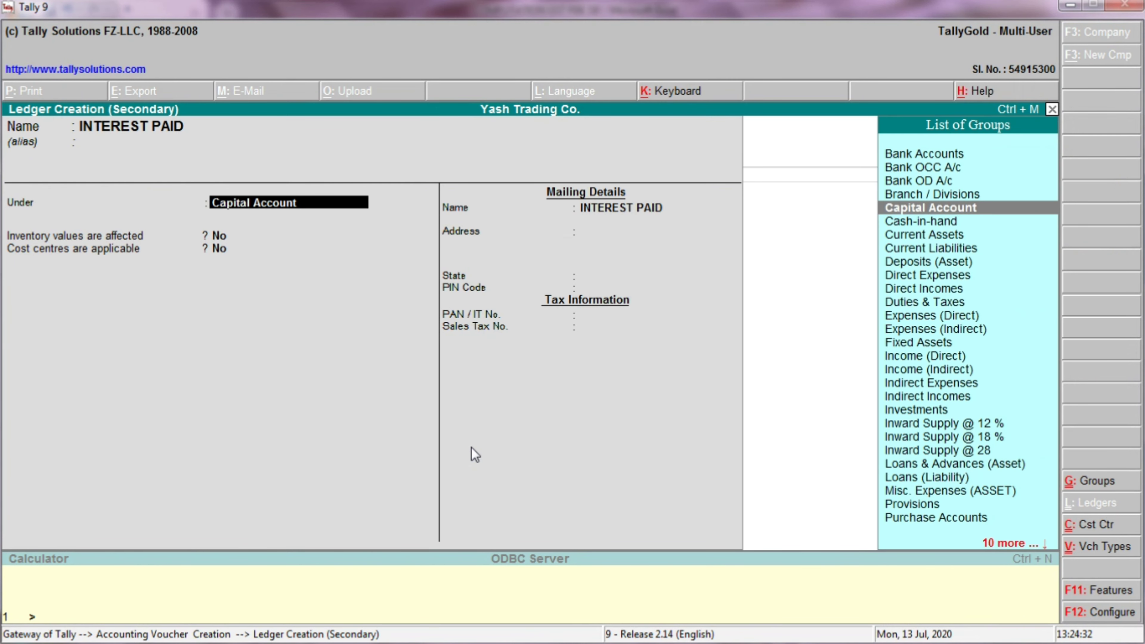
type("IND")
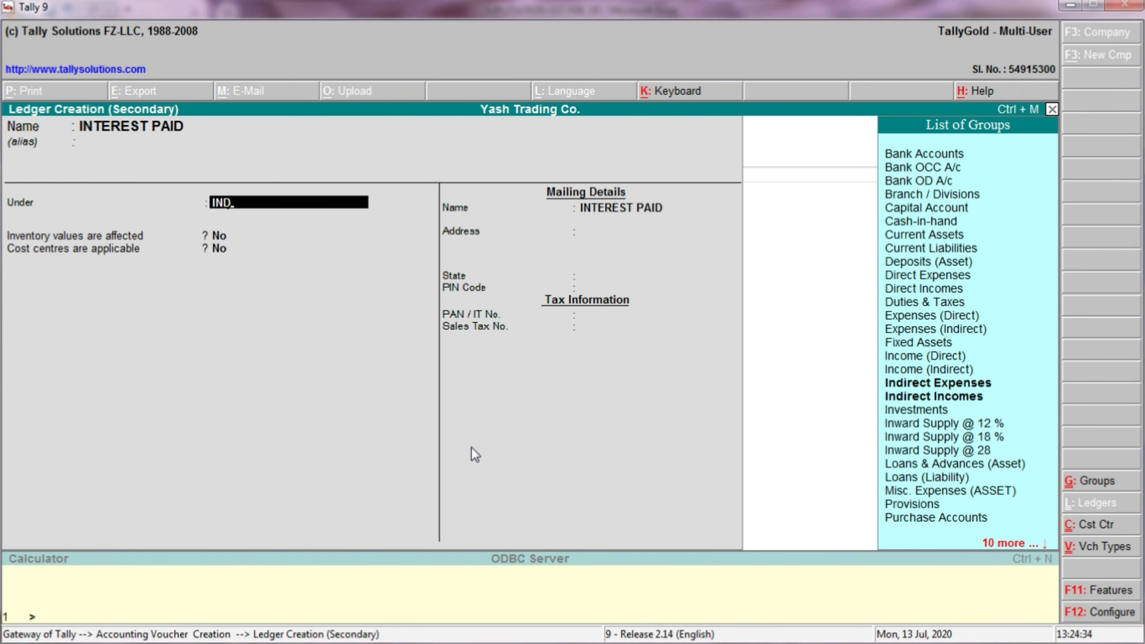
key("Down")
key("Up")
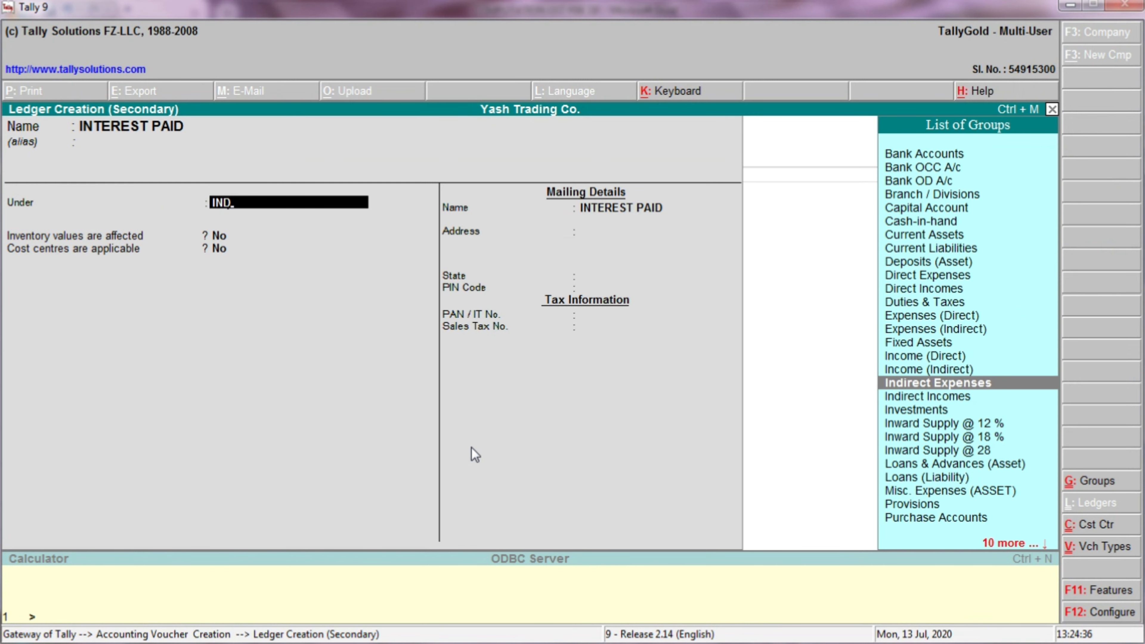
key("Return")
key("Return")
key("Return")
key("Return")
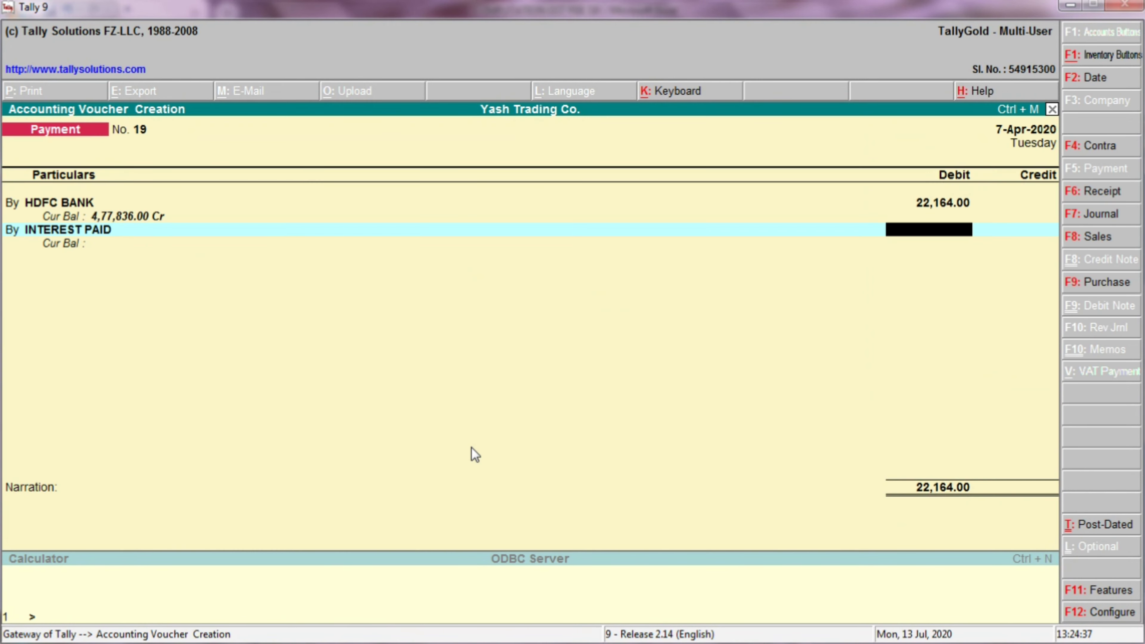
key("alt+Tab")
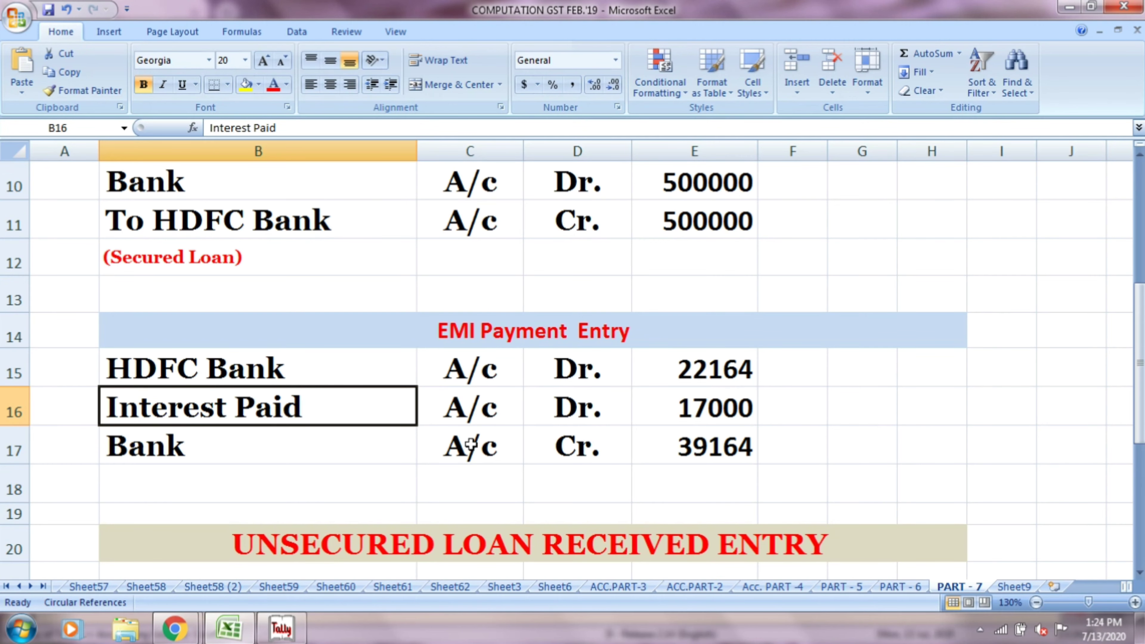
left_click(472, 411)
left_click(602, 399)
Debit INTEREST PAID with 17,000, correcting the mistyped amount
key("alt+Tab")
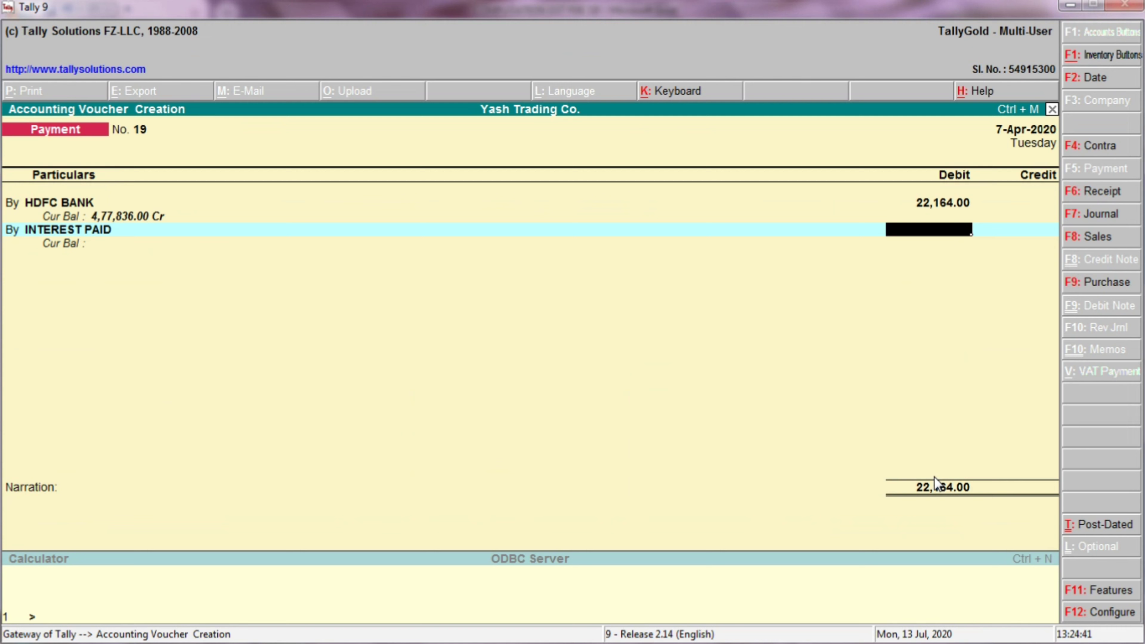
type("17500")
key("BackSpace")
key("BackSpace")
key("BackSpace")
type("000")
key("alt+Tab")
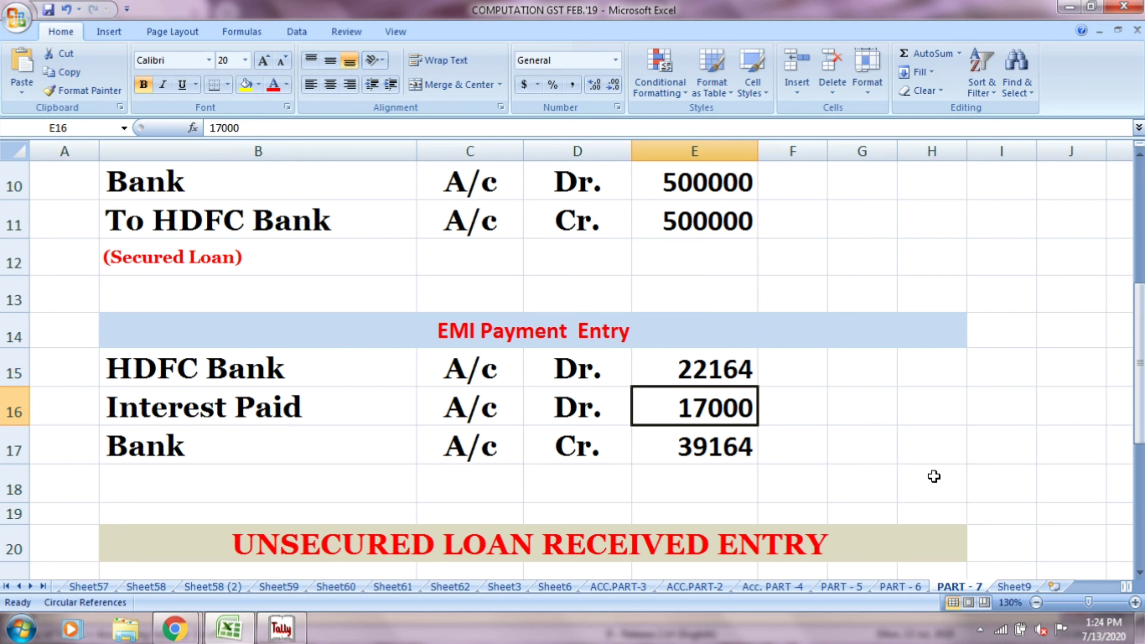
key("shift+Up")
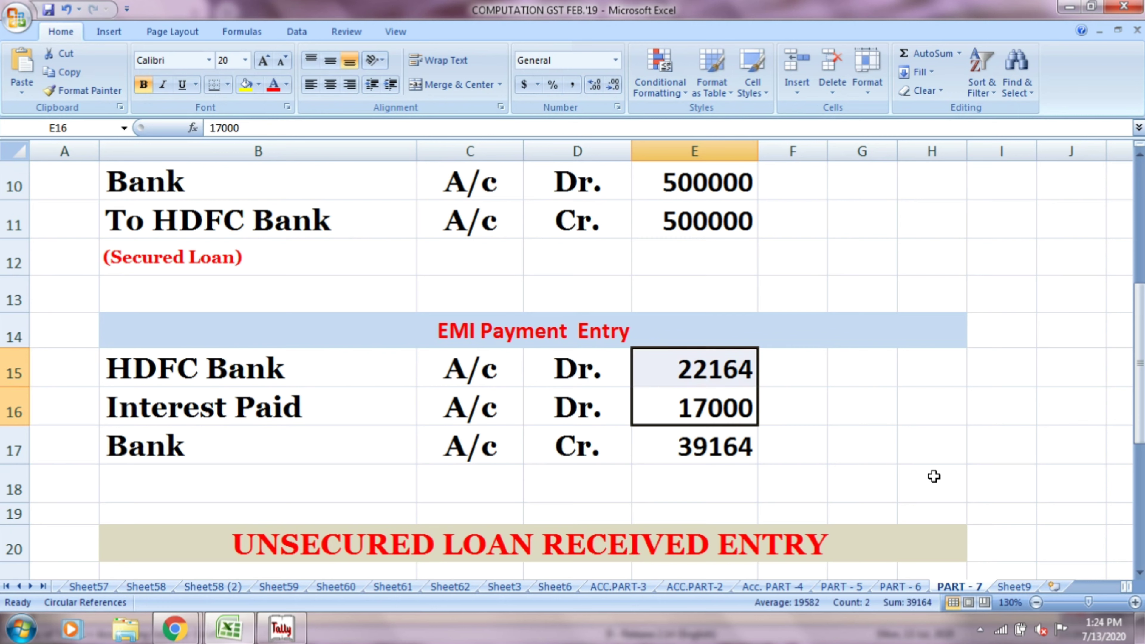
key("alt+Tab")
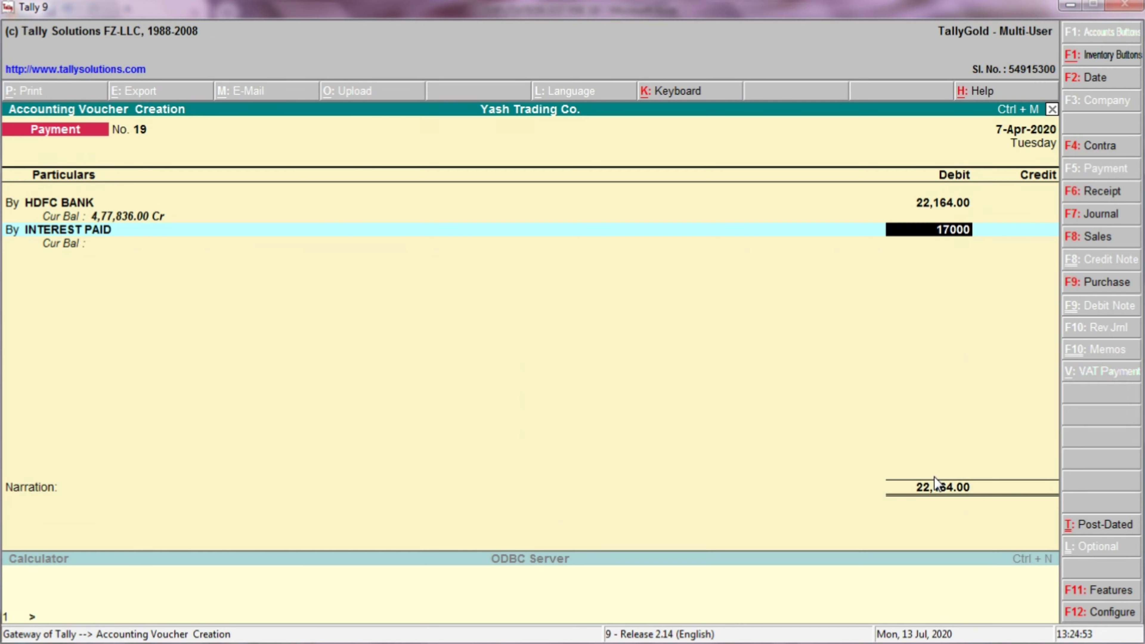
key("Return")
key("Return")
Credit OBC BANK with the 39,164.00 total, checked against the Excel example
key("alt+Tab")
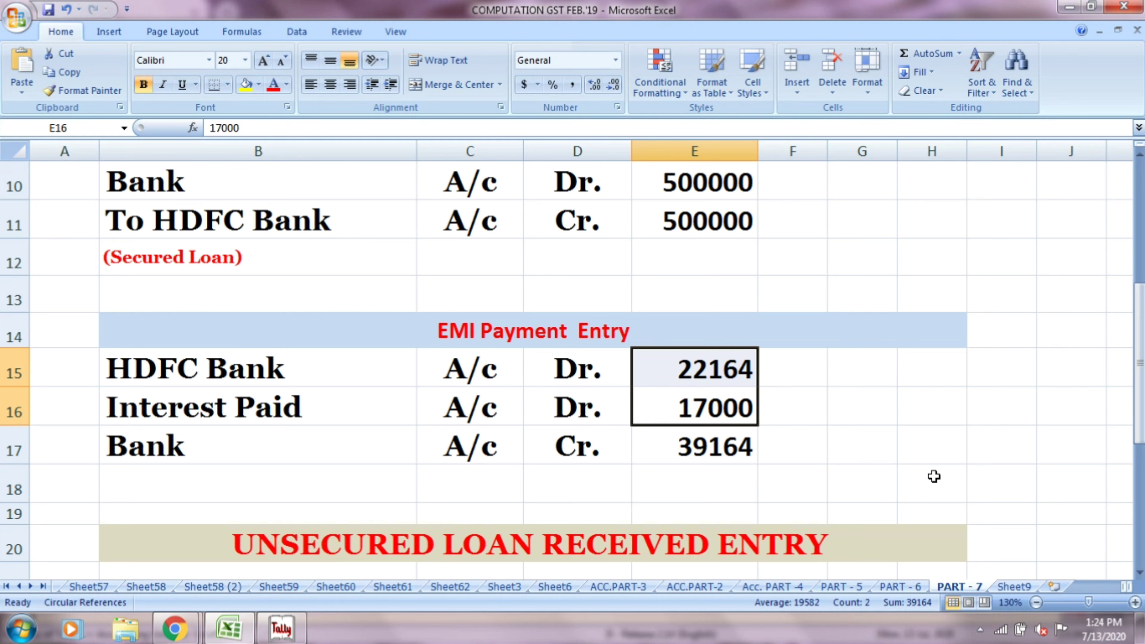
left_click(346, 442)
left_click(487, 446)
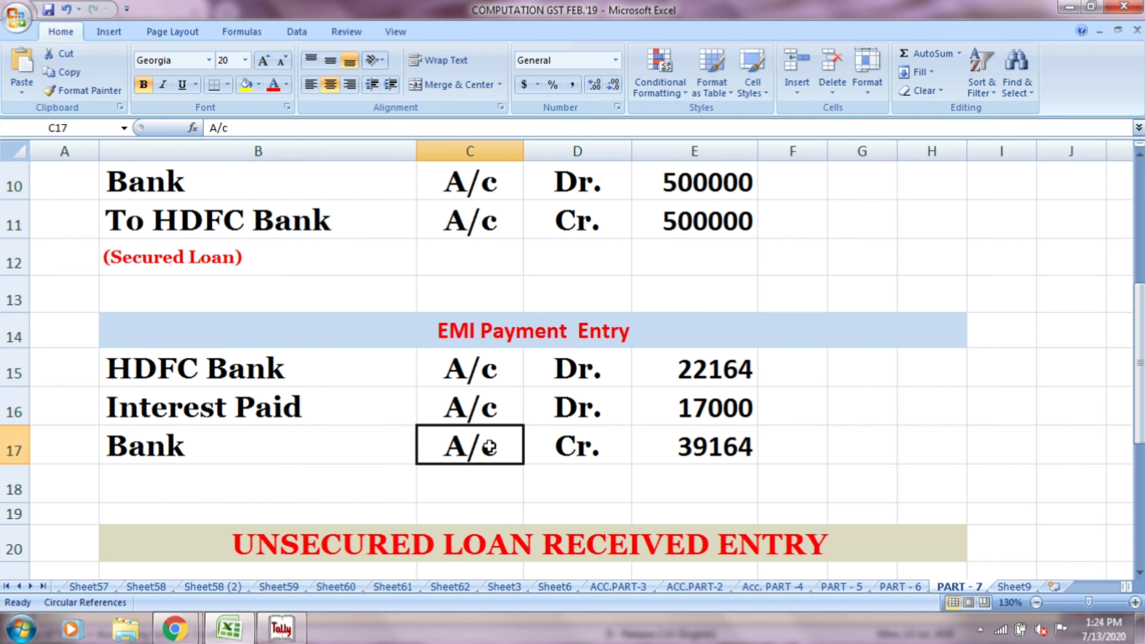
left_click(567, 447)
left_click(695, 454)
key("alt+Tab")
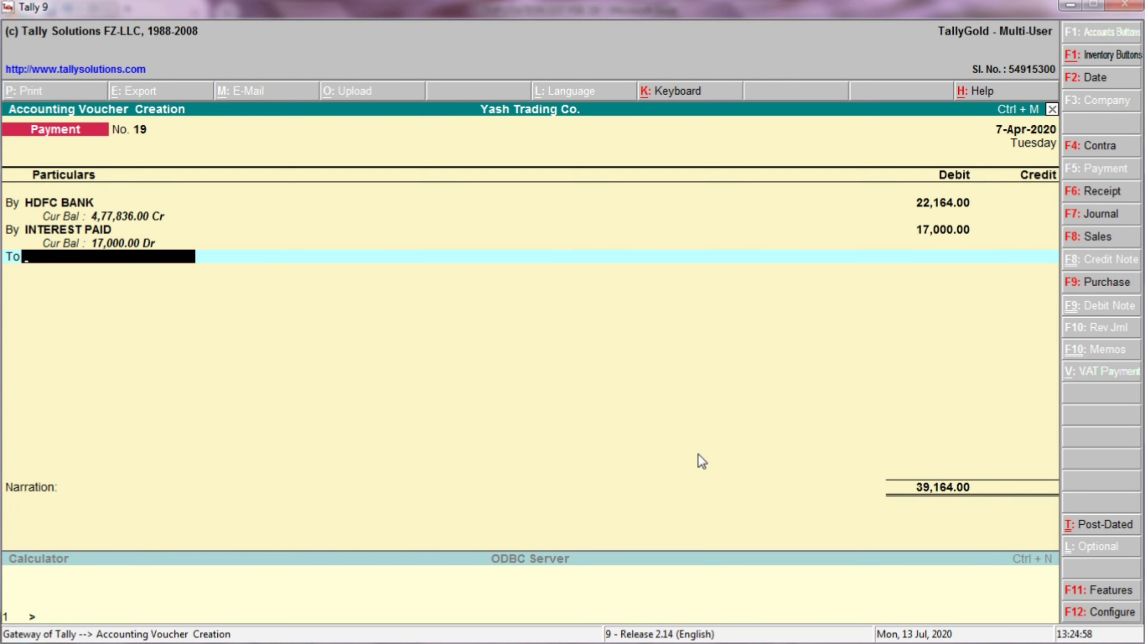
type("OBC")
key("Return")
key("alt+Tab")
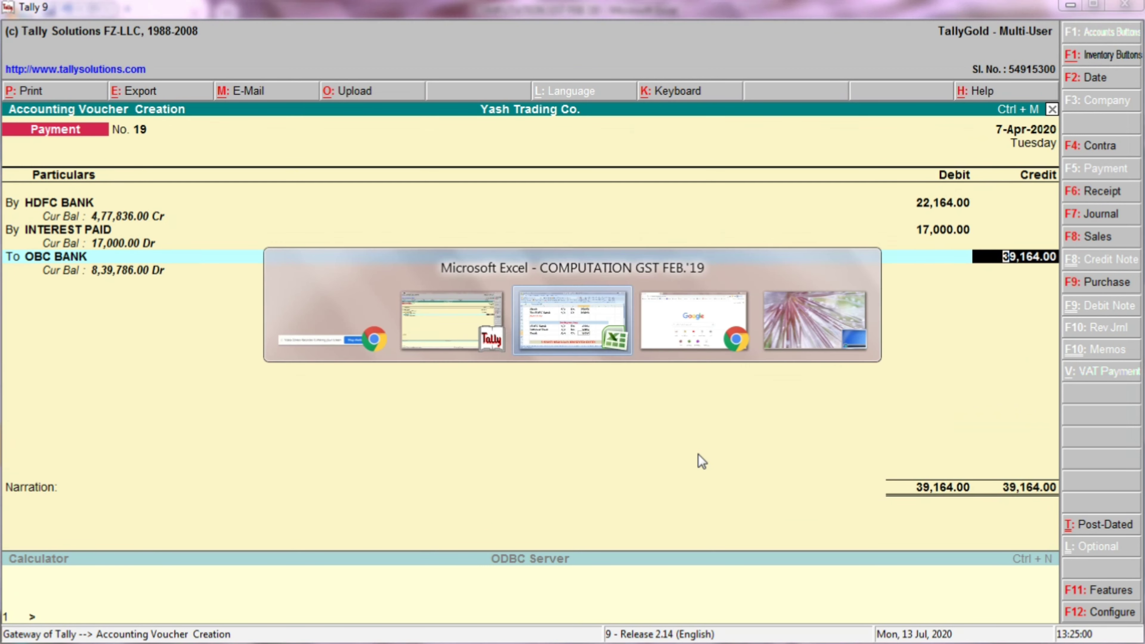
key("alt+Tab")
key("Return")
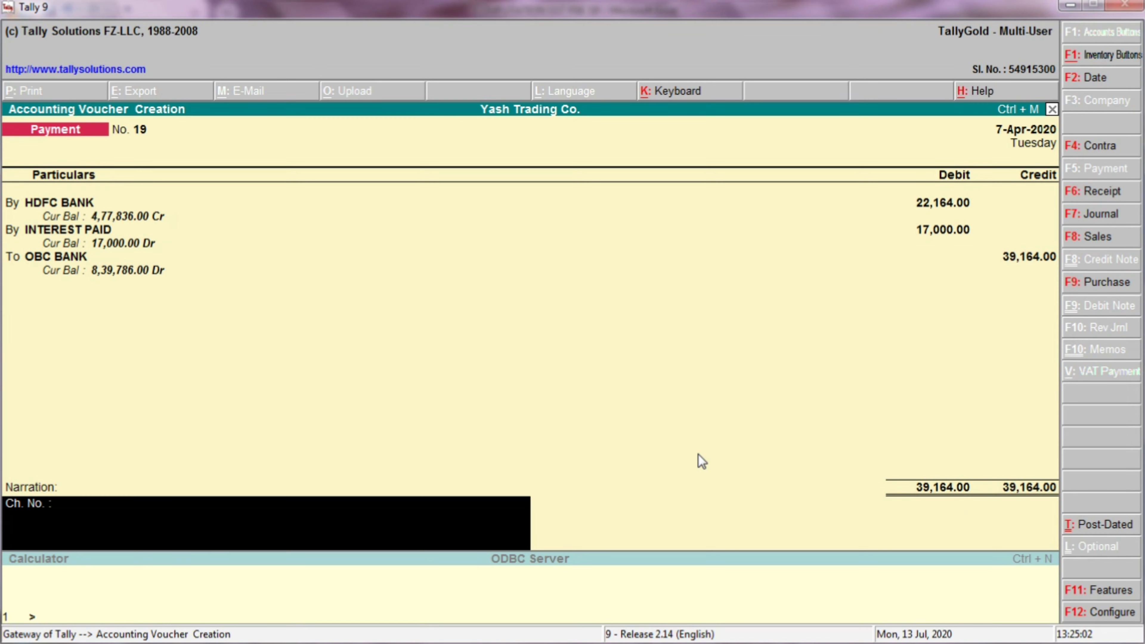
Save Payment voucher No. 19 and return to the Gateway of Tally
key("Return")
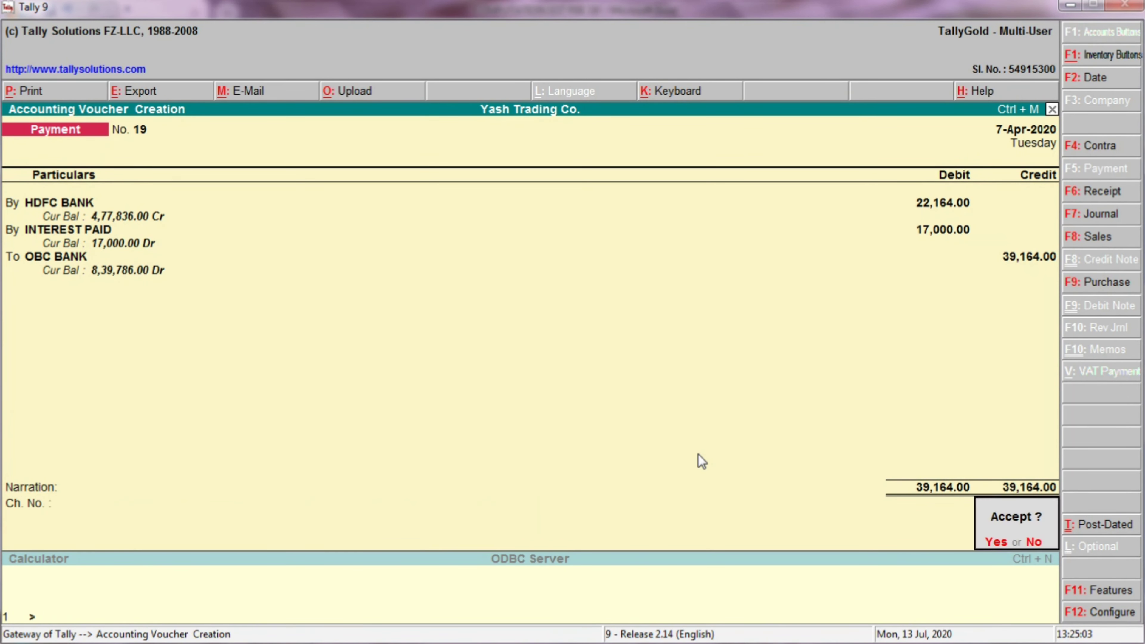
key("Return")
key("alt+Tab")
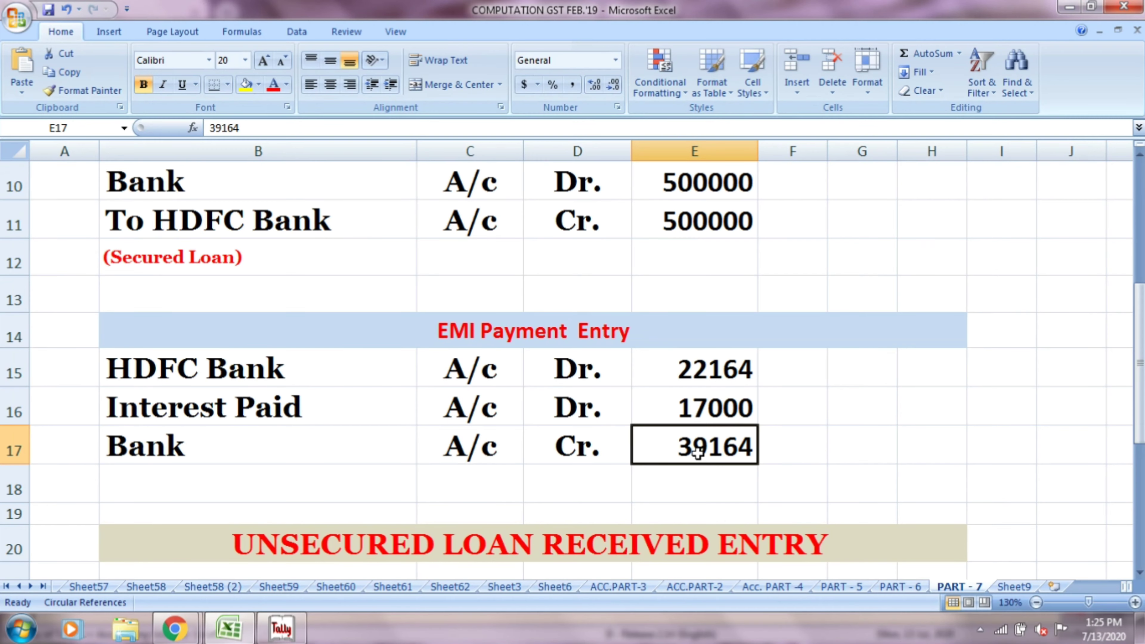
key("alt+Tab")
key("Escape")
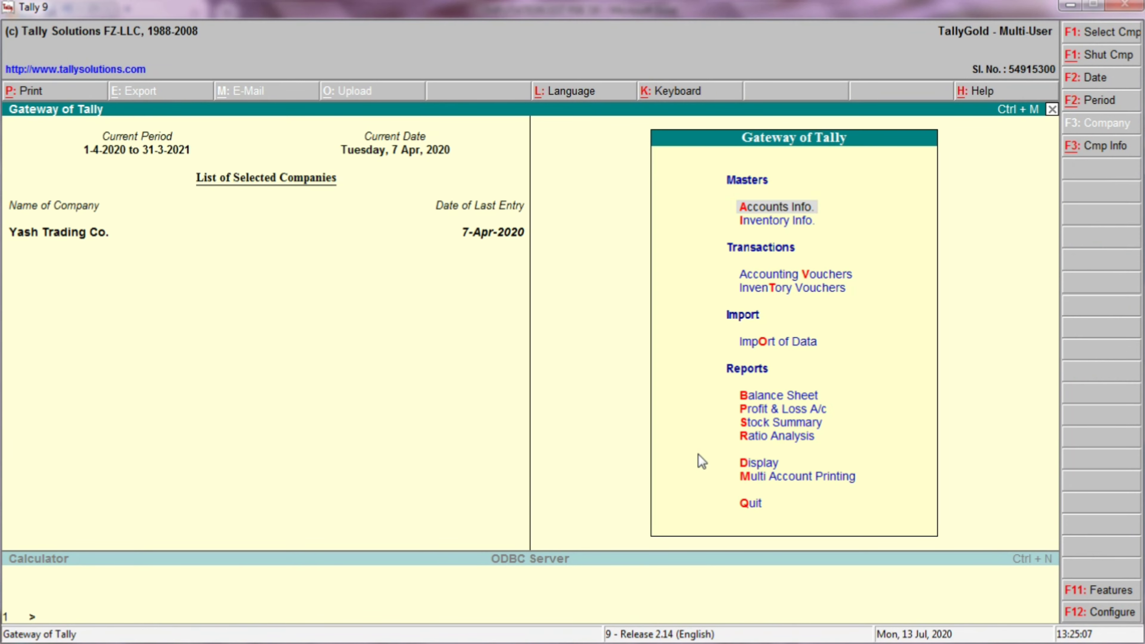
In Profit & Loss, drill into INTEREST PAID down to Payment voucher No. 19
key("p")
key("Down")
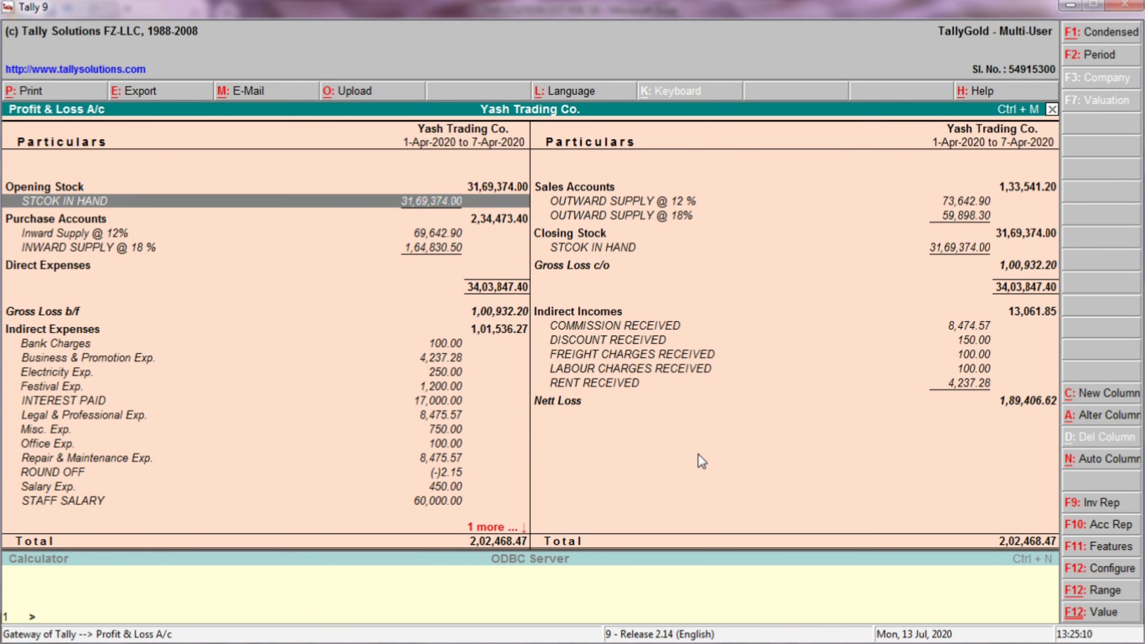
key("Down")
key("Down")
key("Down")
key("Down")
key("Down")
key("Down")
key("Down")
key("Down")
key("Down")
key("Down")
key("Down")
key("Down")
key("Down")
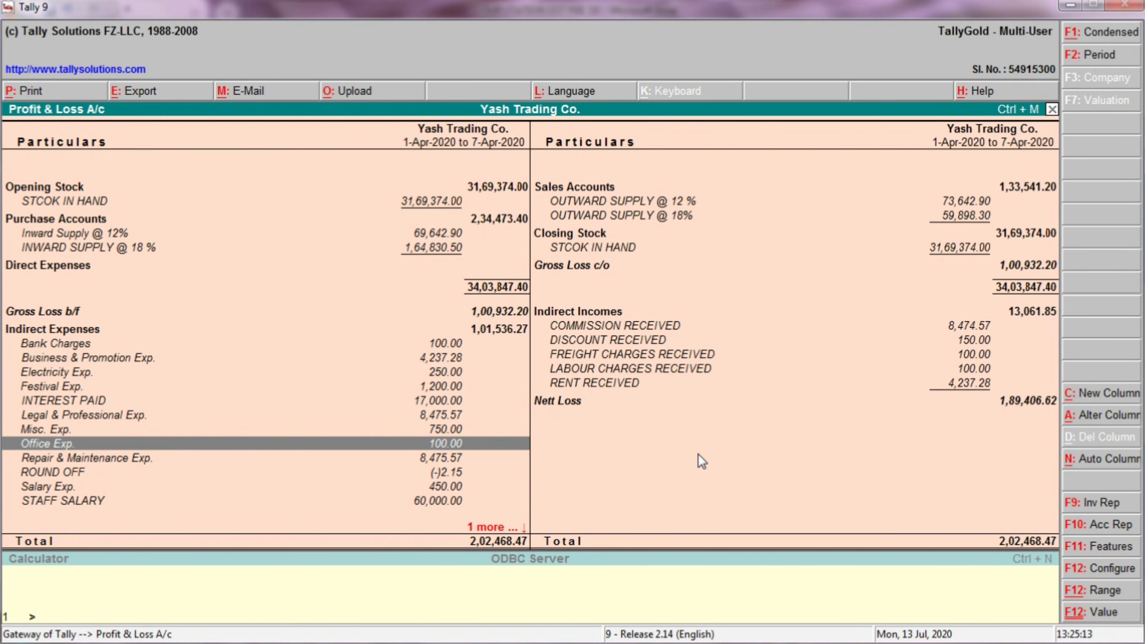
key("Up")
key("Up")
key("Up")
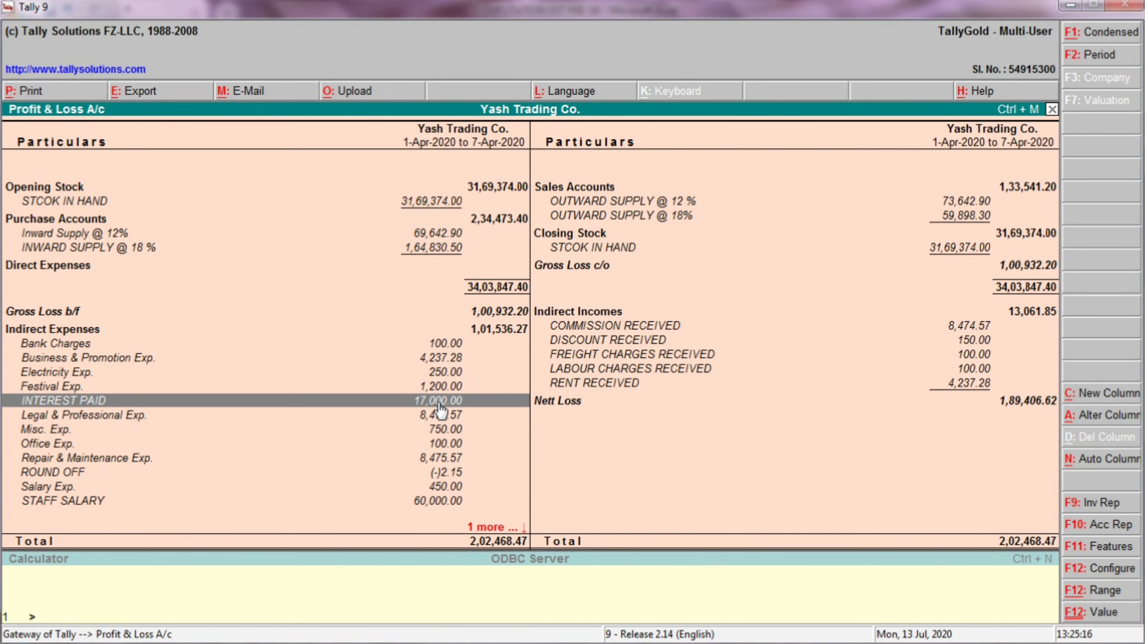
key("Return")
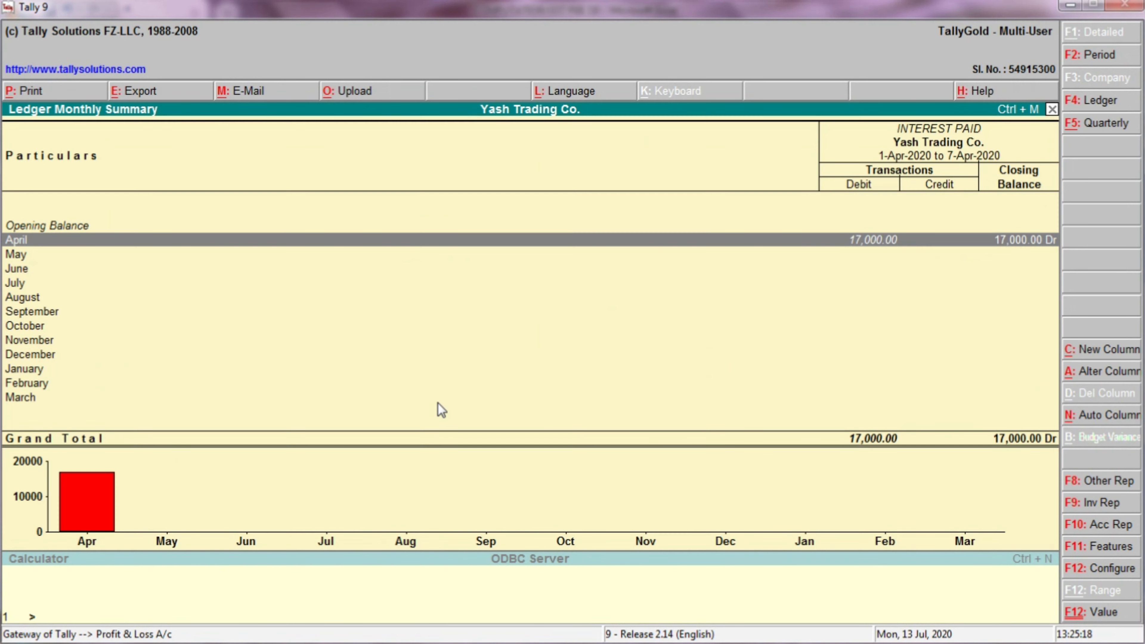
key("Return")
key("Return")
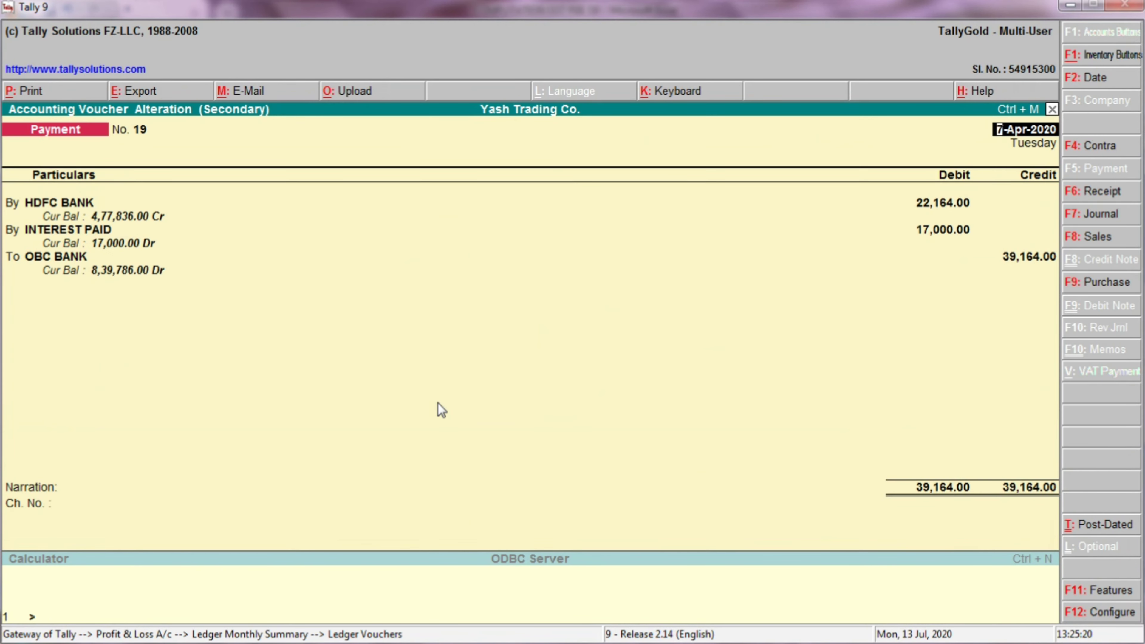
key("Return")
key("Return")
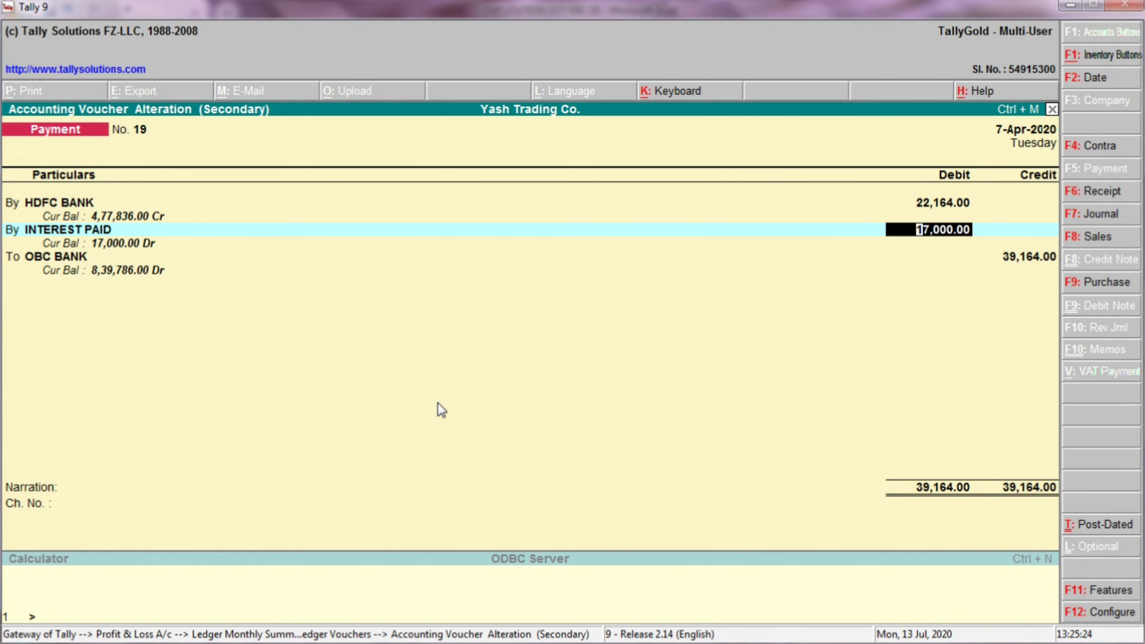
Back out of the voucher unchanged and open the Balance Sheet
key("Escape")
key("y")
key("Escape")
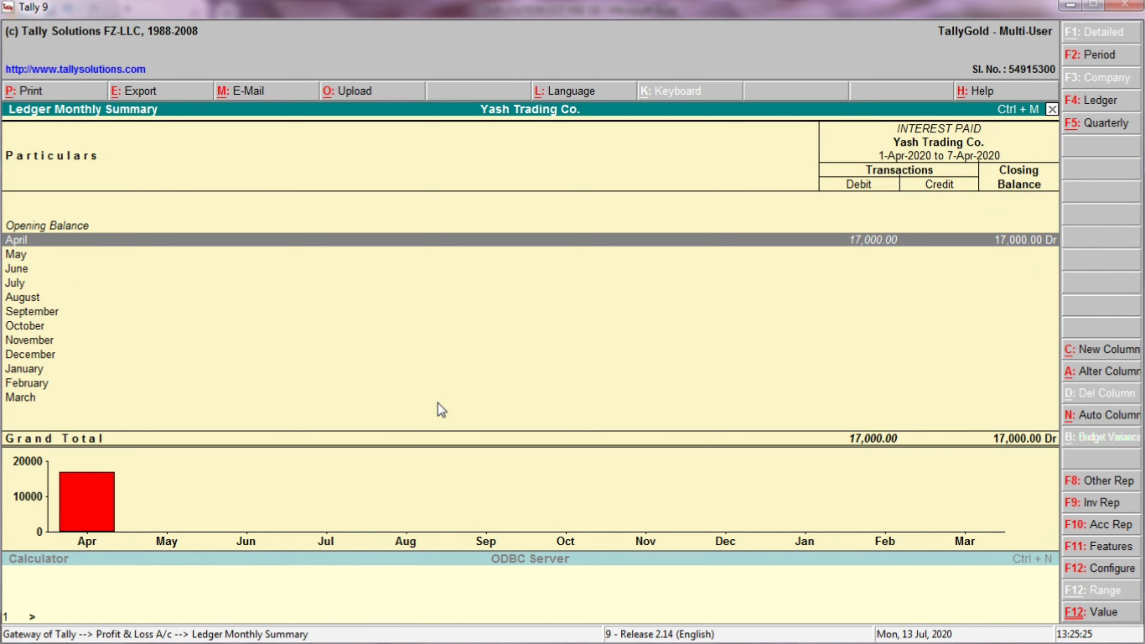
key("Escape")
key("Escape")
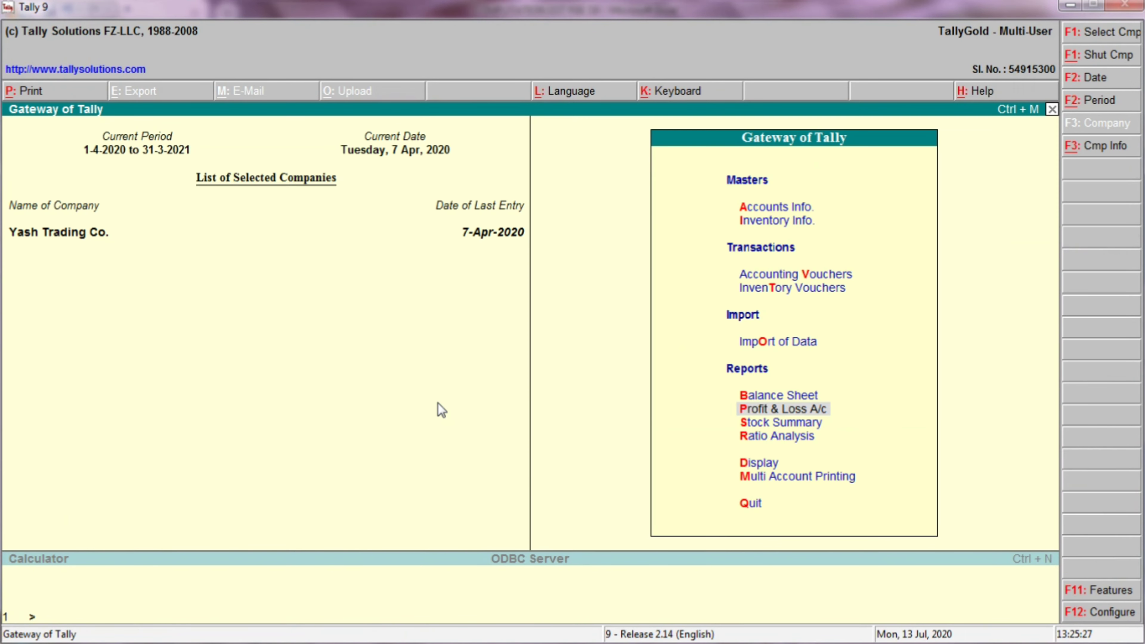
key("b")
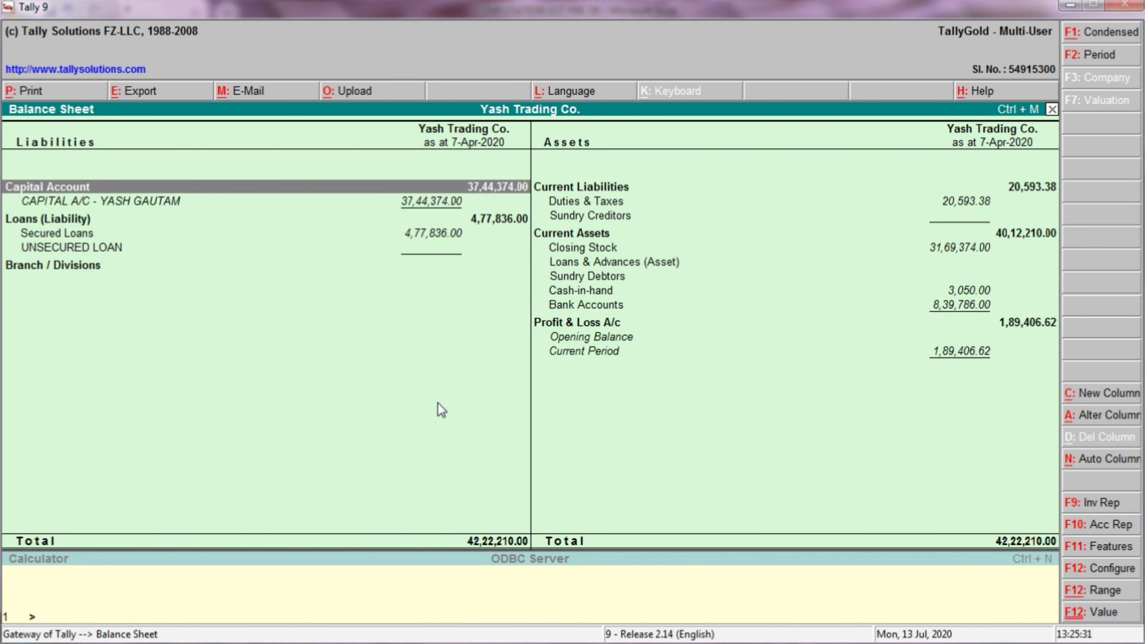
Drill from Secured Loans into HDFC BANK's April vouchers and compare the 5,00,000 receipt with the worksheet
key("Down")
key("Down")
key("Down")
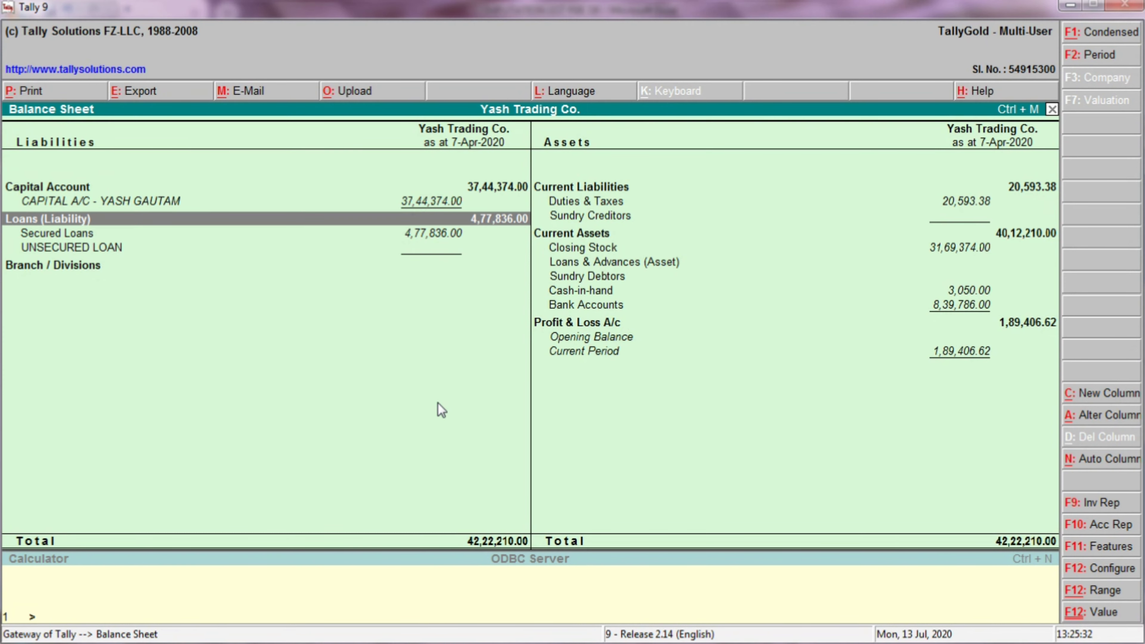
key("Return")
key("Return")
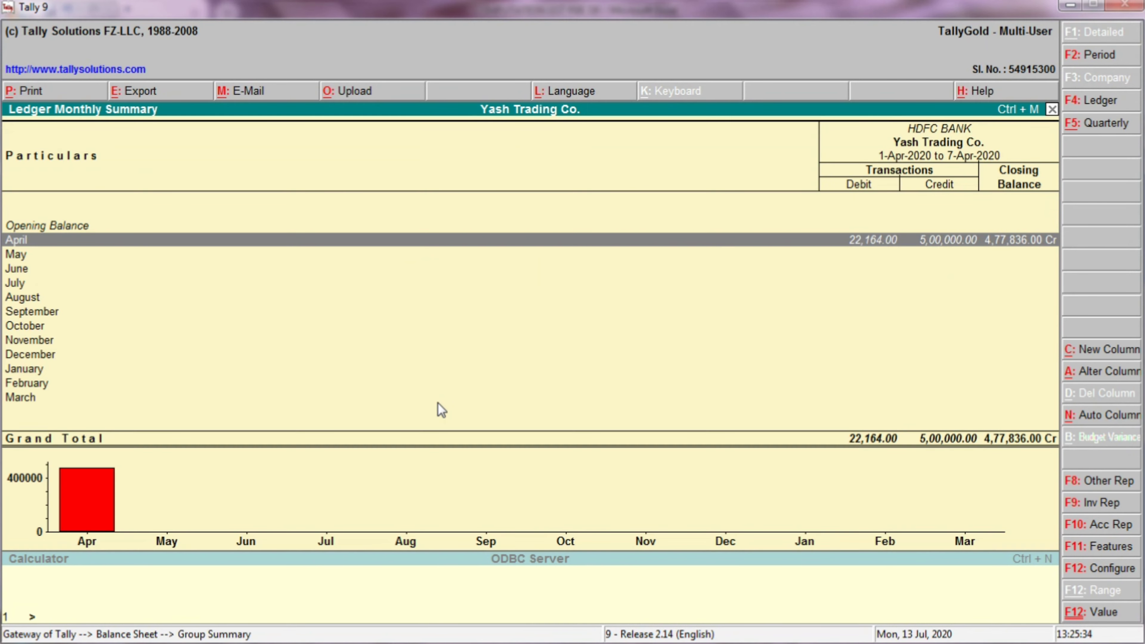
key("Return")
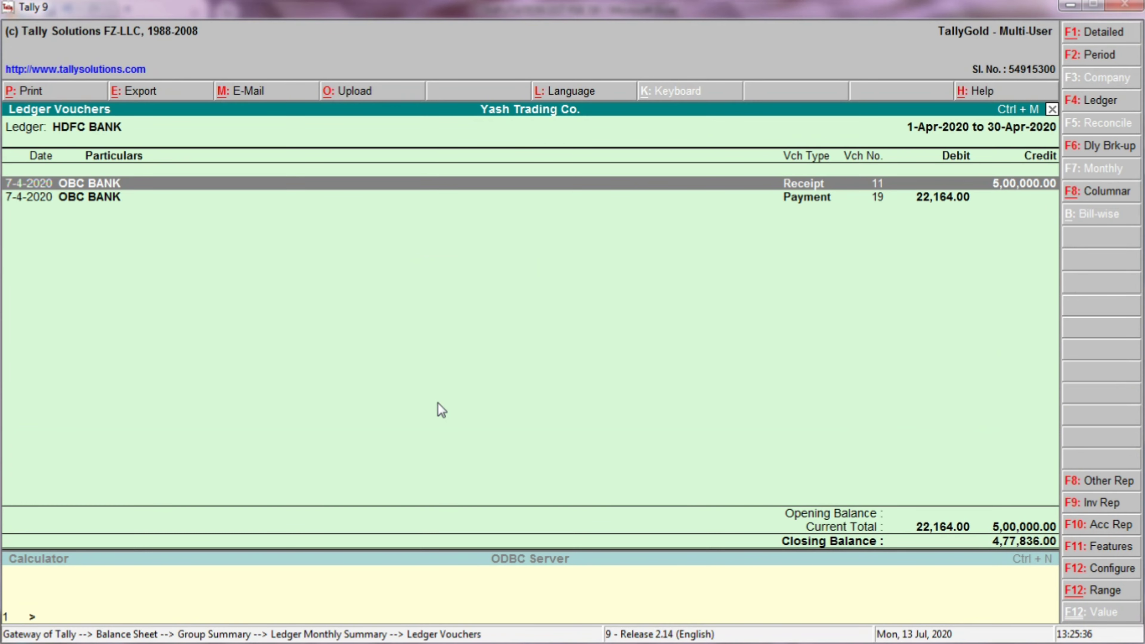
key("Down")
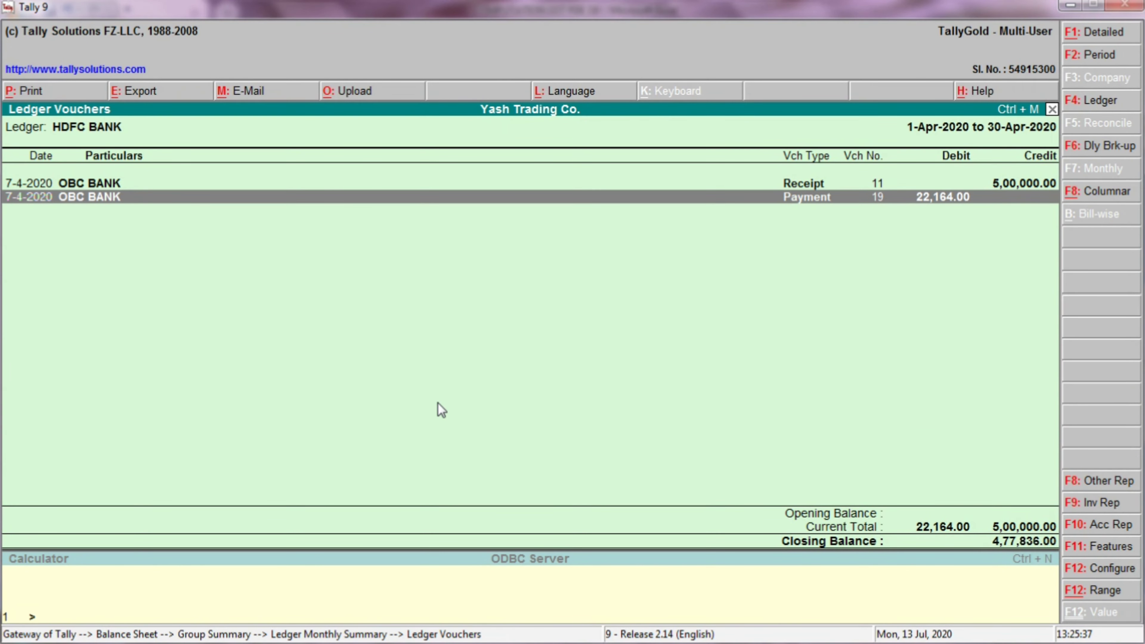
key("Up")
key("alt+Tab")
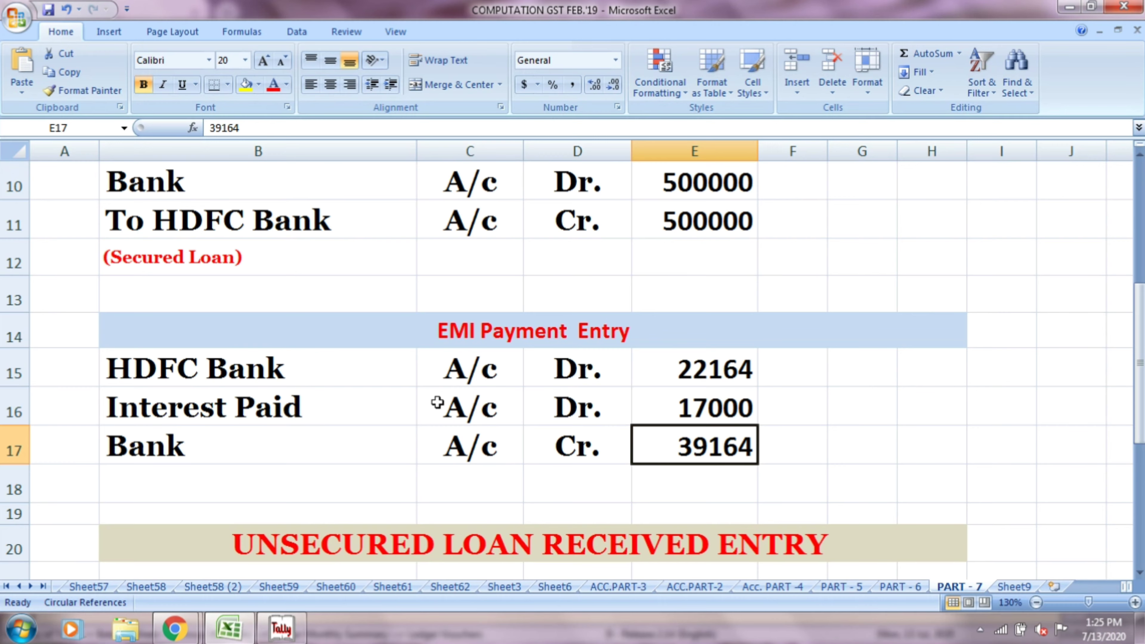
scroll(437, 401, "up", 1)
left_click(378, 295)
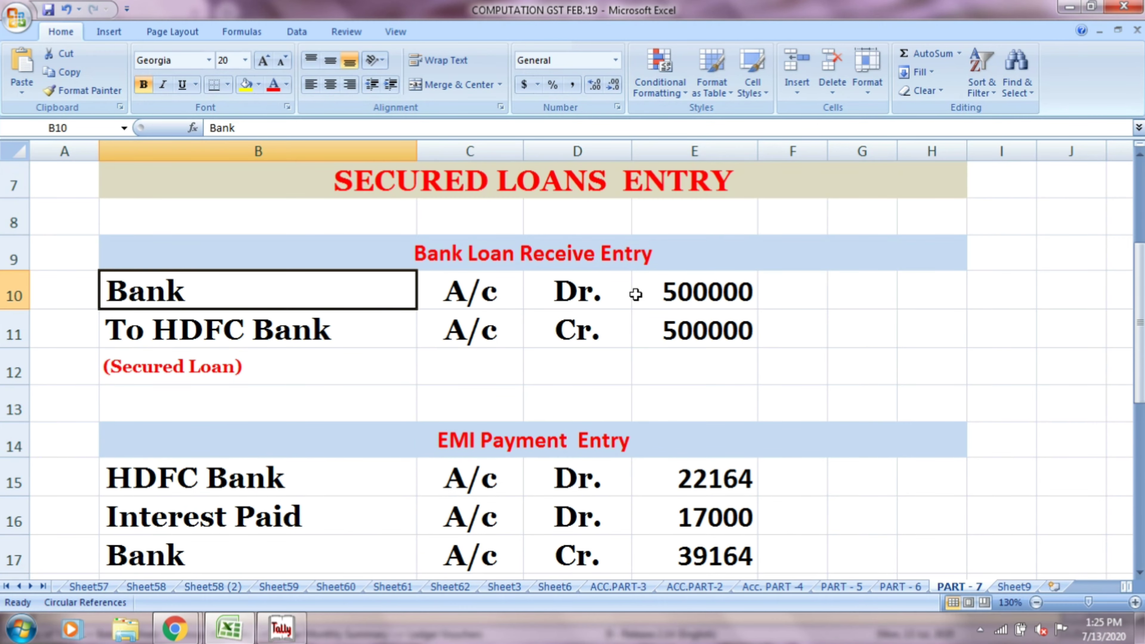
key("alt+Tab")
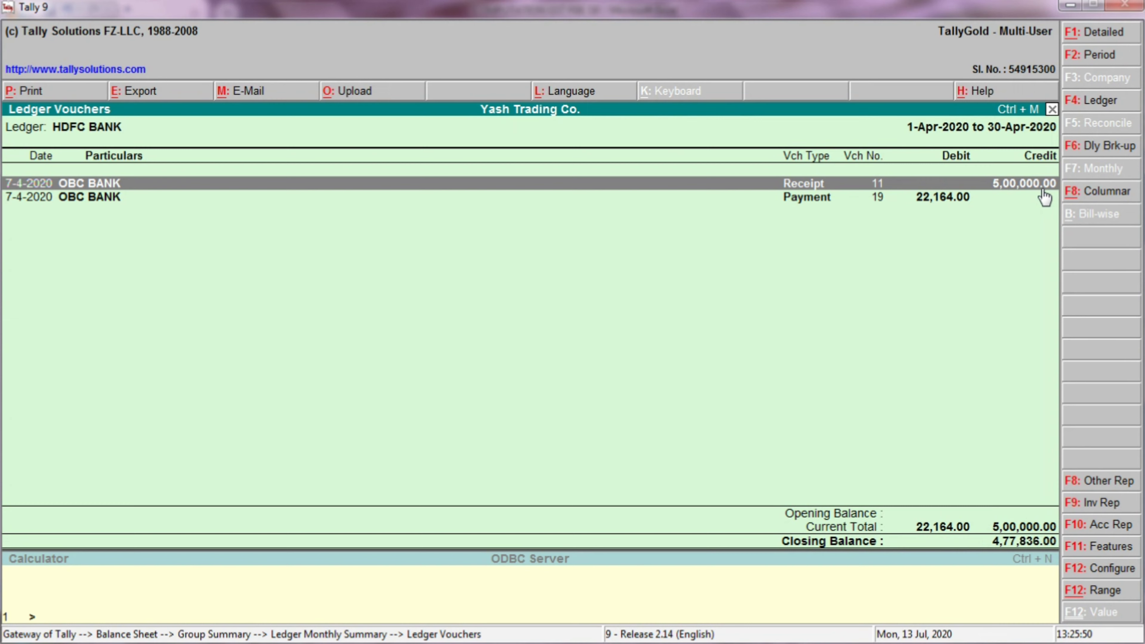
key("alt+Tab")
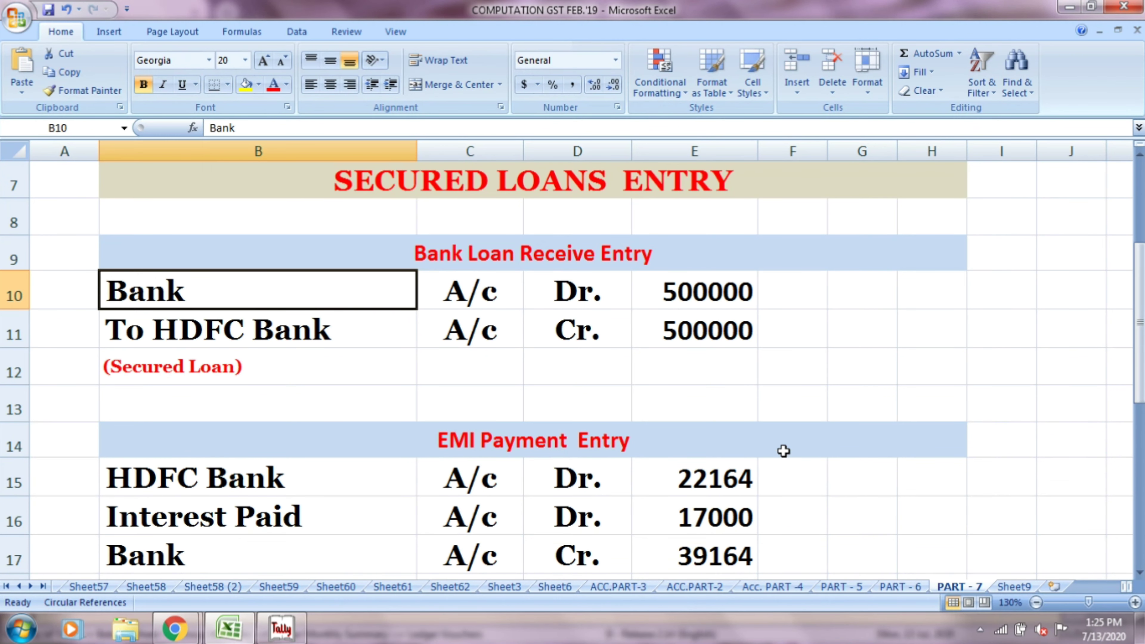
scroll(786, 457, "down", 1)
key("alt+Tab")
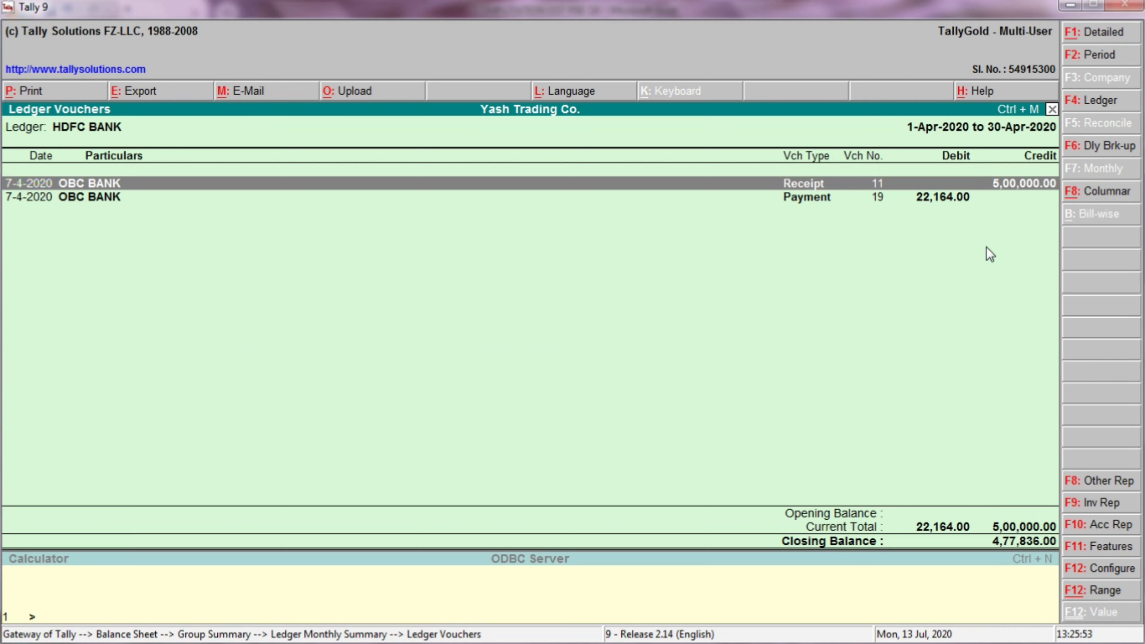
Open the 22,164 EMI Payment No. 19, compare it with the worksheet, and return to Gateway
left_click(941, 200)
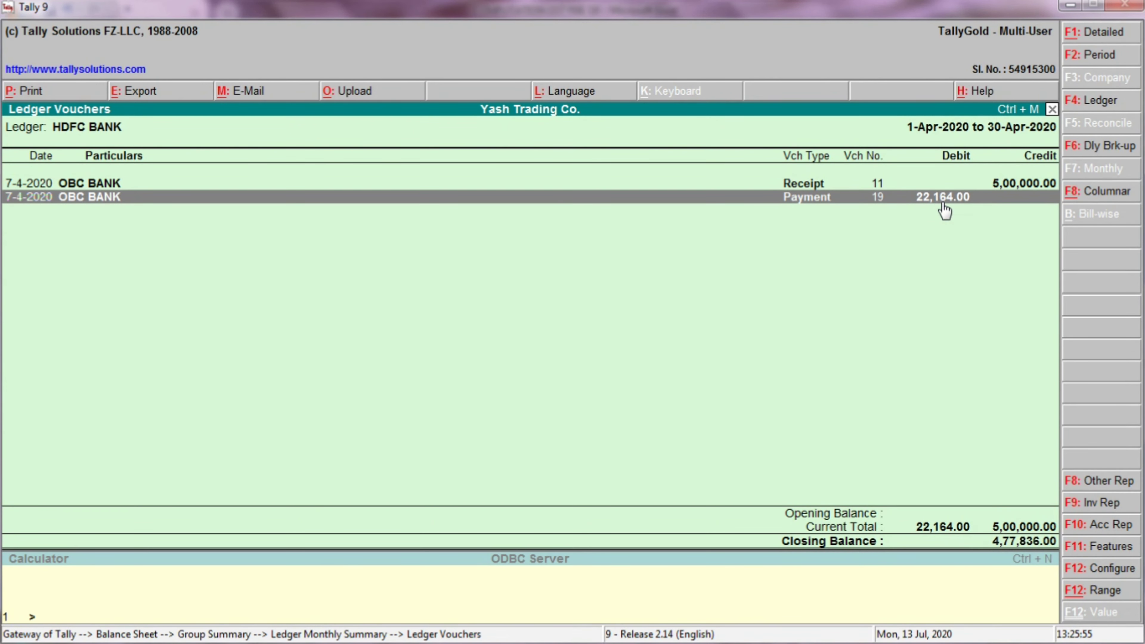
double_click(943, 199)
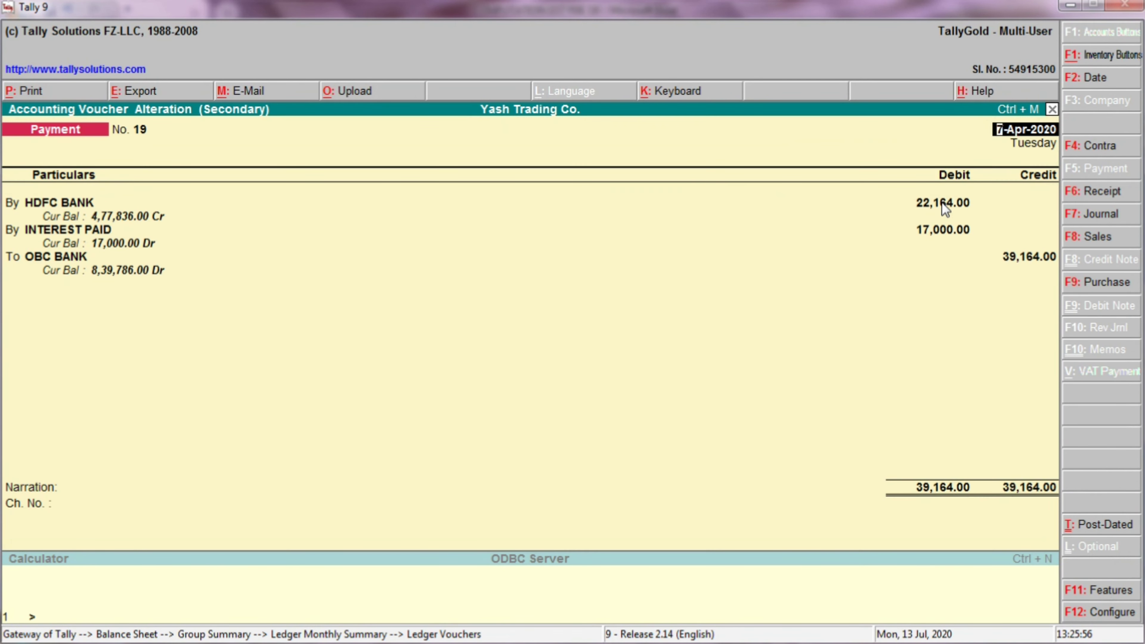
key("Escape")
key("Return")
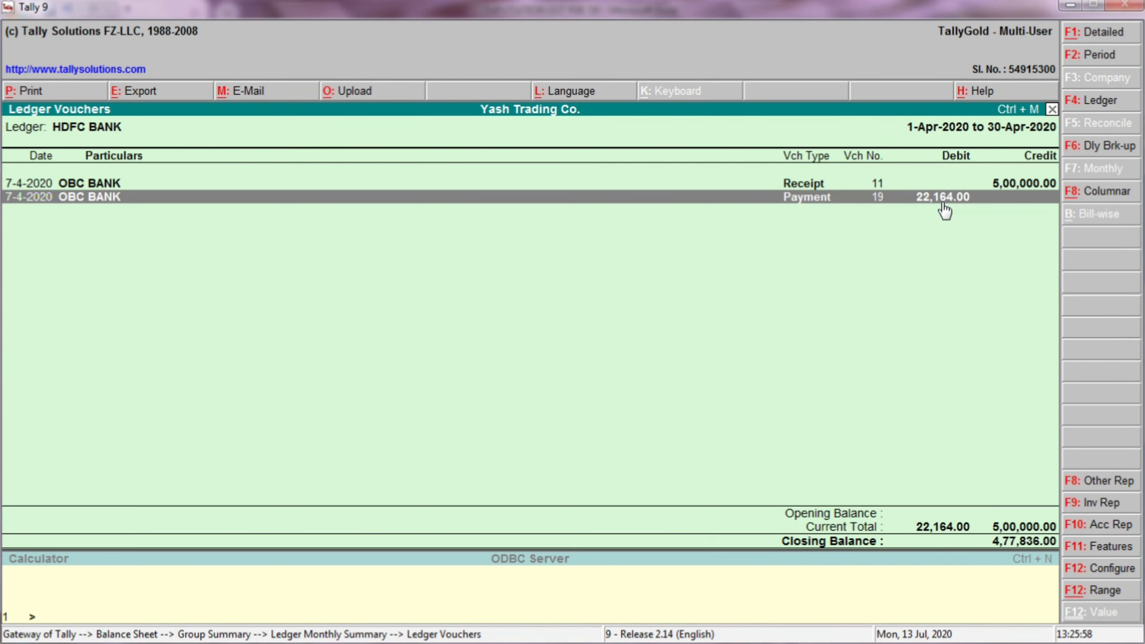
key("alt+Tab")
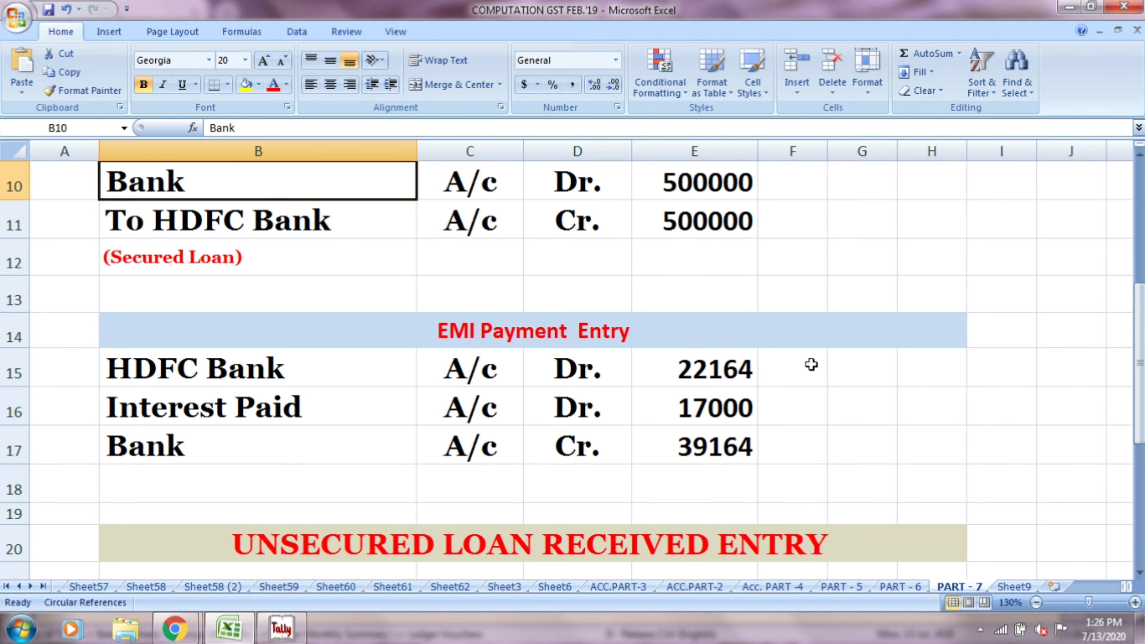
left_click(732, 369)
left_click(185, 375)
left_click(678, 369)
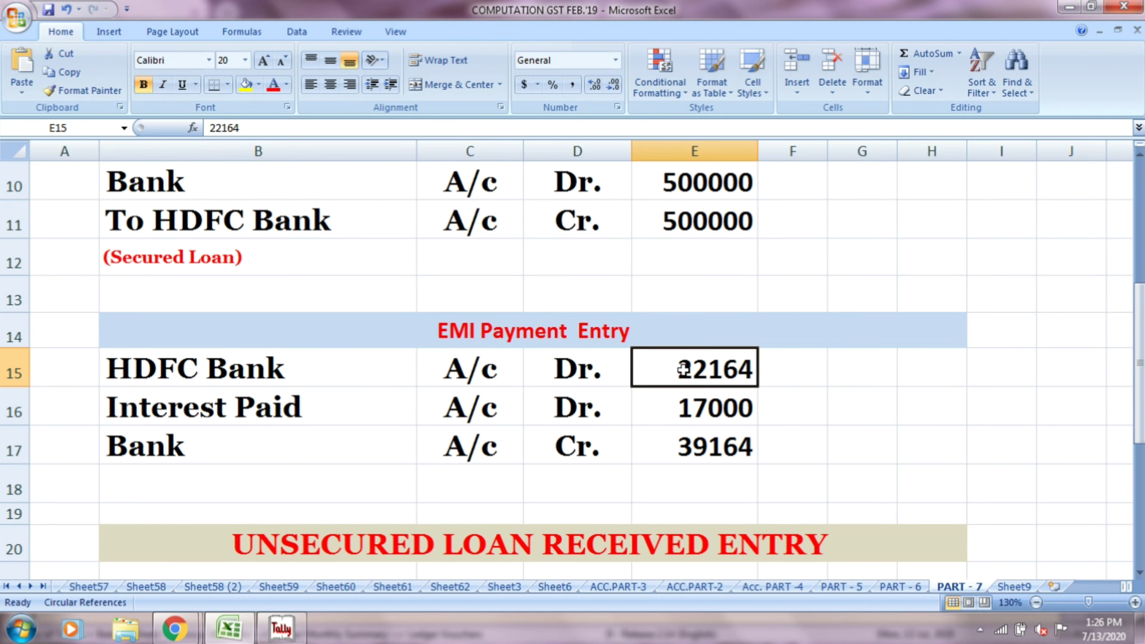
key("alt+Tab")
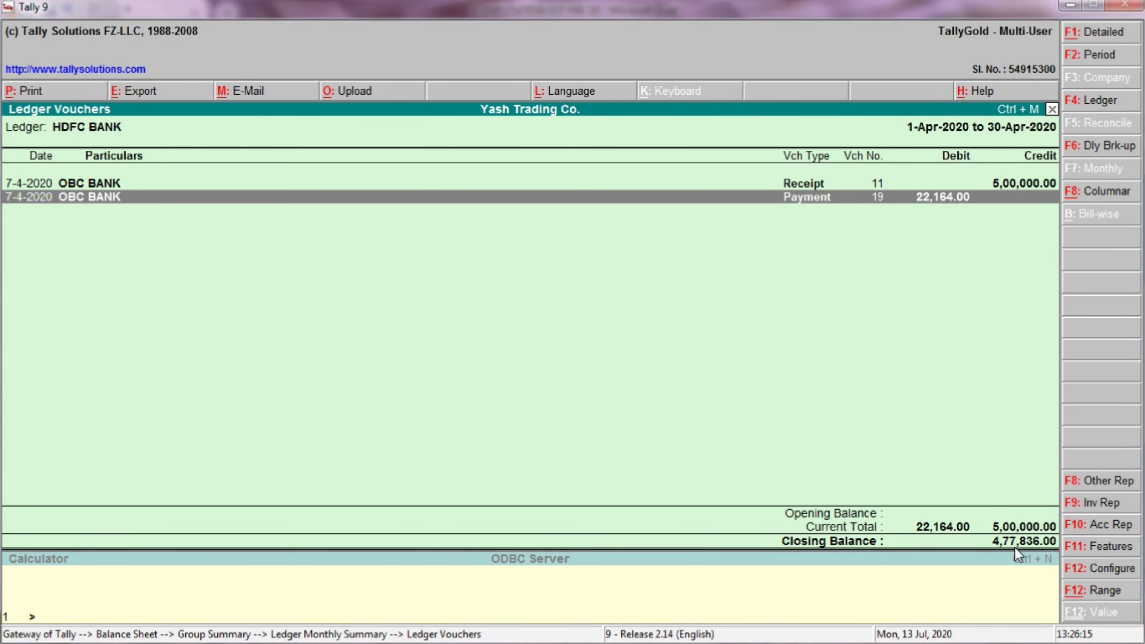
key("Escape")
key("Escape")
key("Escape")
key("Escape")
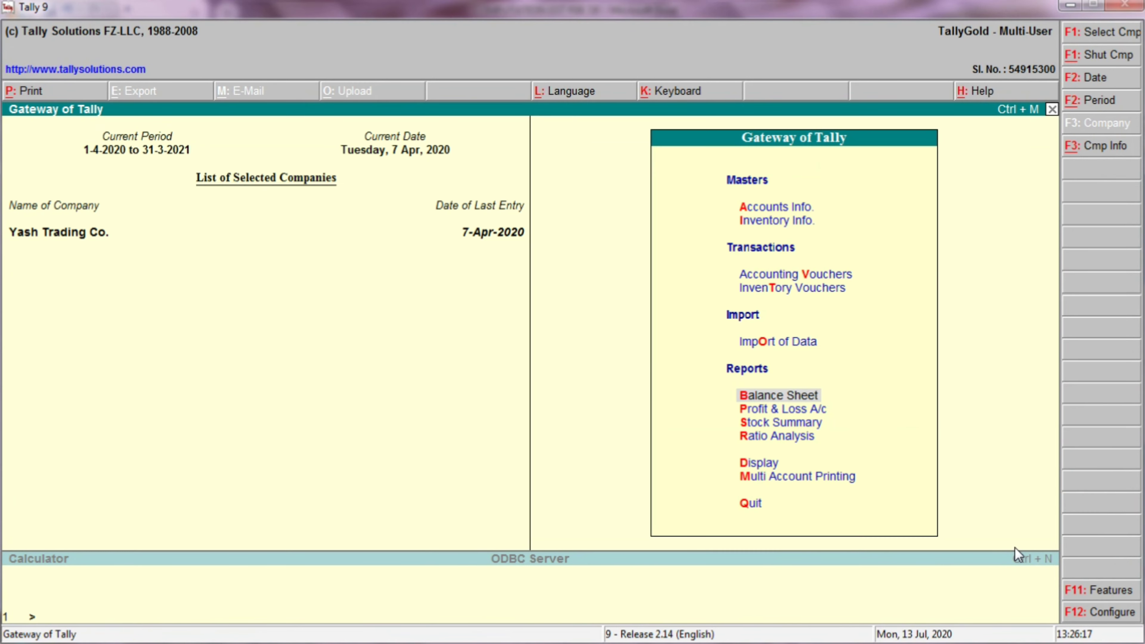
Open accounting voucher entry and review the Unsecured Loan Received entry in the Excel sheet
key("Up")
key("Up")
key("Up")
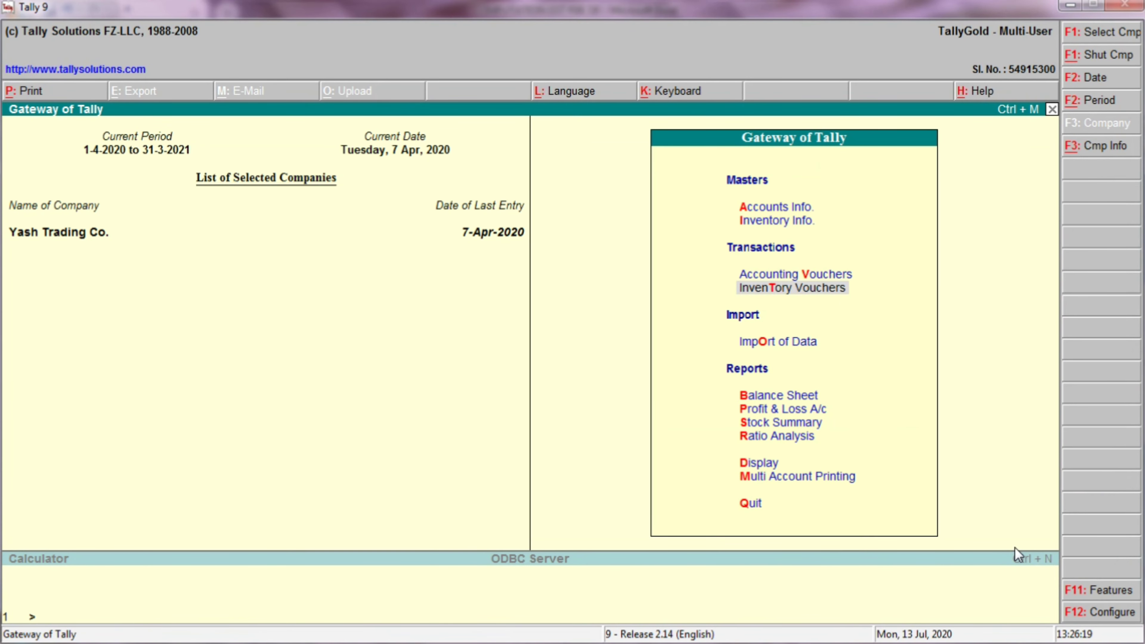
key("Return")
key("alt+Tab")
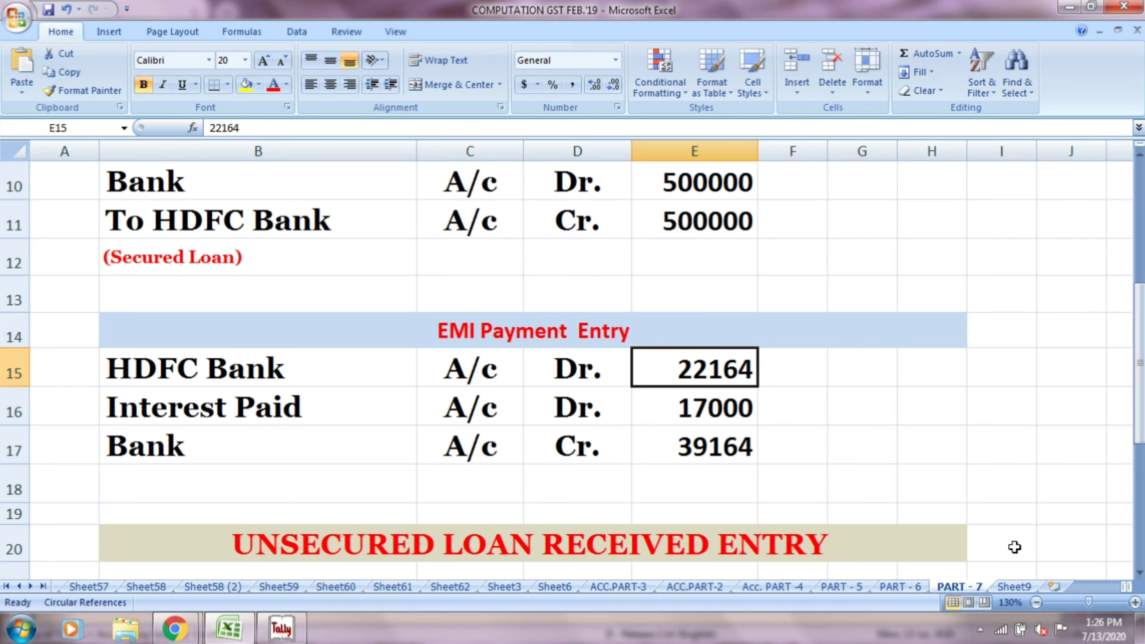
scroll(1014, 547, "down", 3)
scroll(871, 435, "up", 1)
left_click(751, 323)
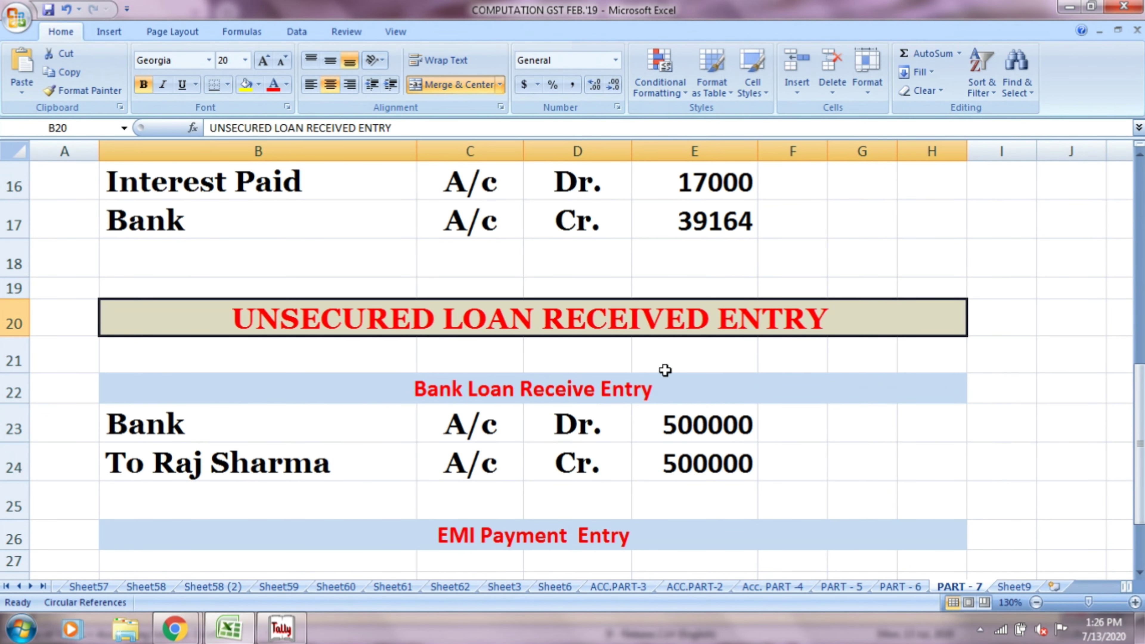
left_click(626, 393)
key("alt+Tab")
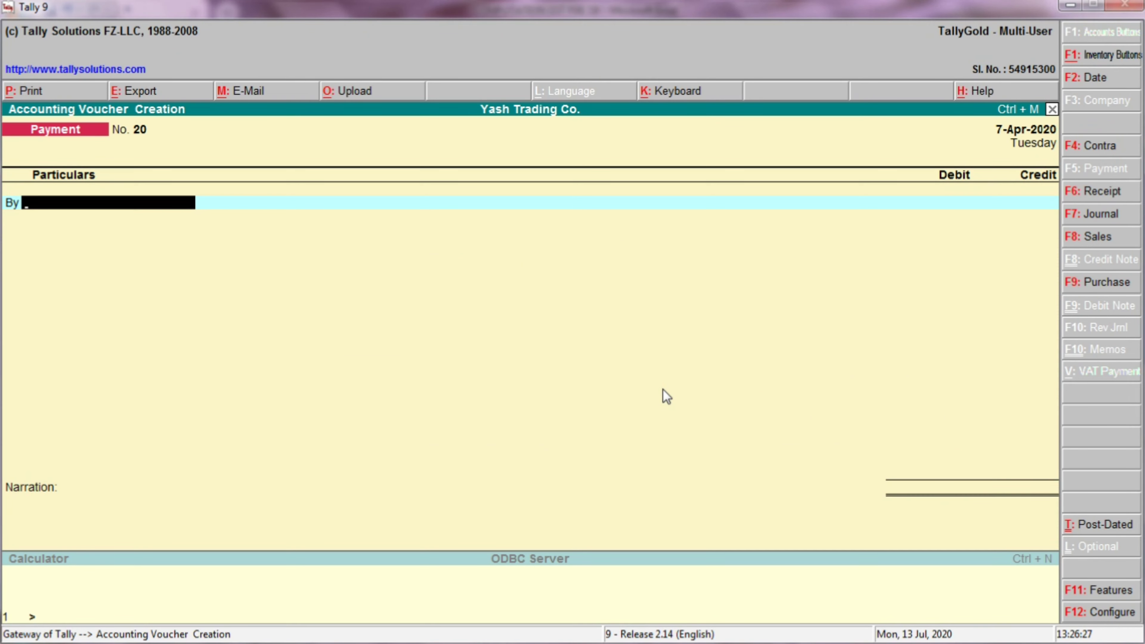
Switch to a Receipt voucher, check the 500000 lender credit, and start a new lender ledger
left_click(1100, 203)
key("alt+Tab")
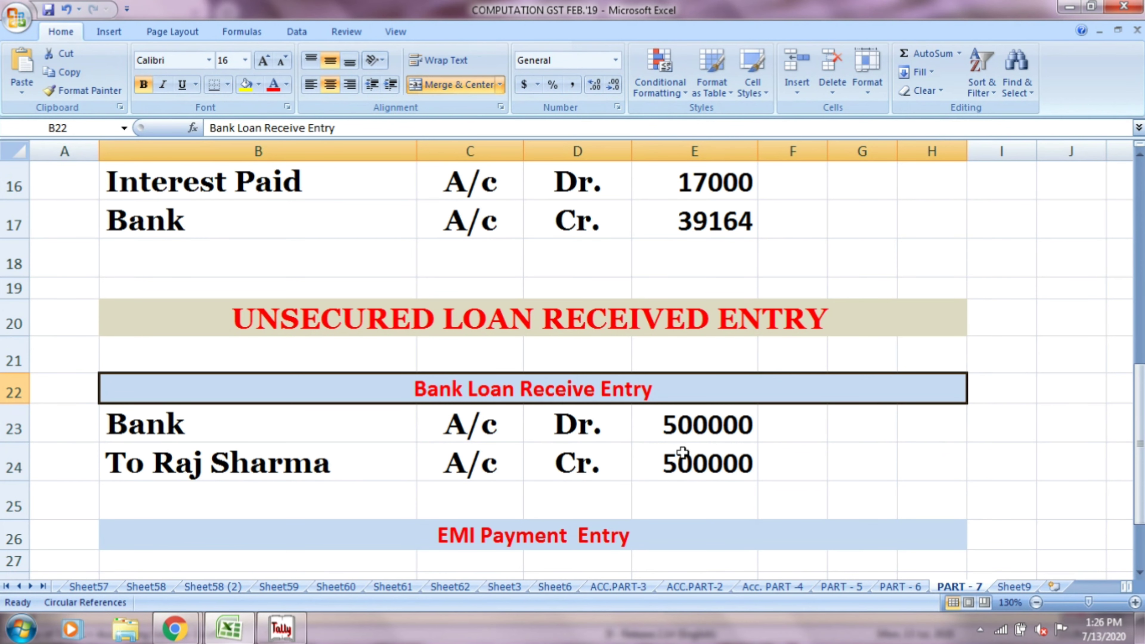
key("alt+Tab")
key("alt+Tab")
left_click(370, 465)
left_click(444, 464)
left_click(671, 463)
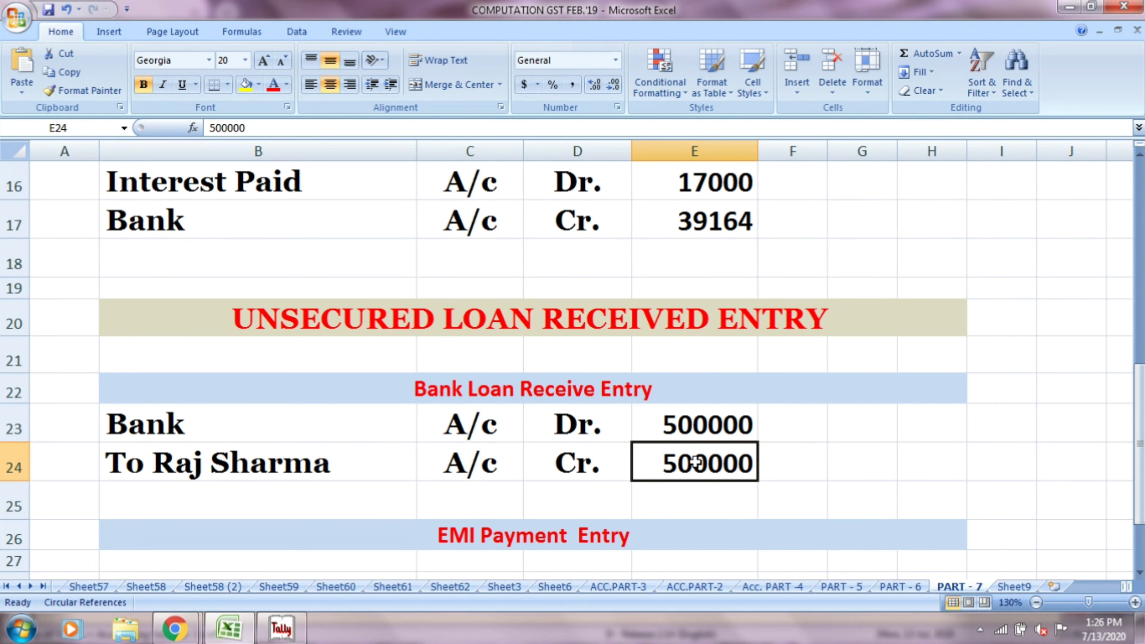
key("alt+Tab")
type("RAJ")
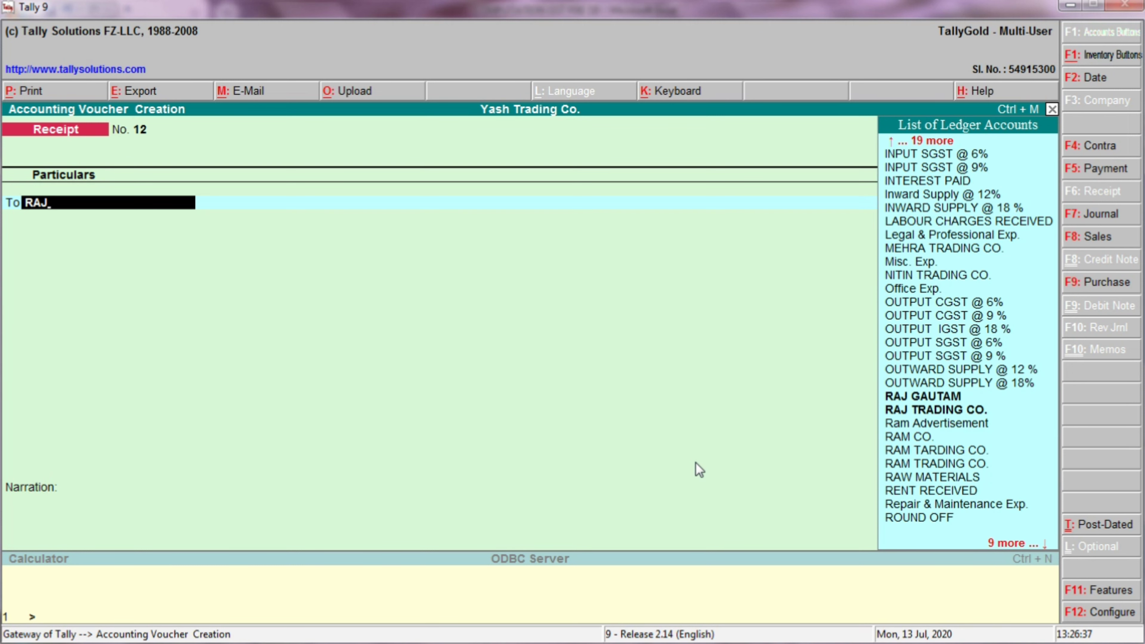
key("alt+c")
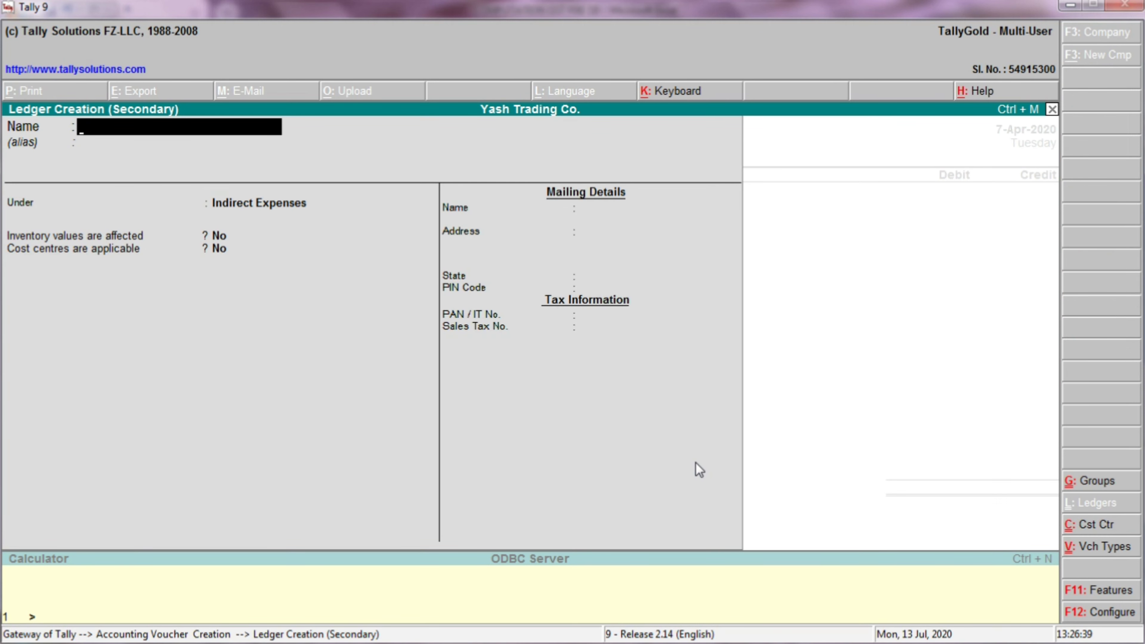
Name the new ledger with the lender's full name and place it under Unsecured Loans
type("RAJ SHARMA")
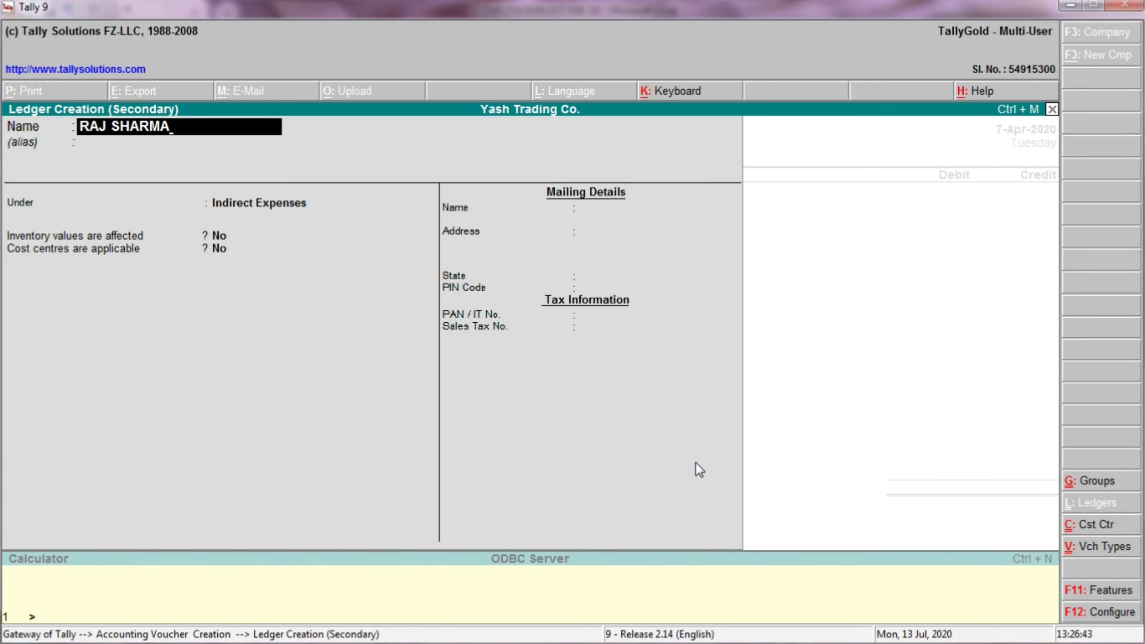
key("Return")
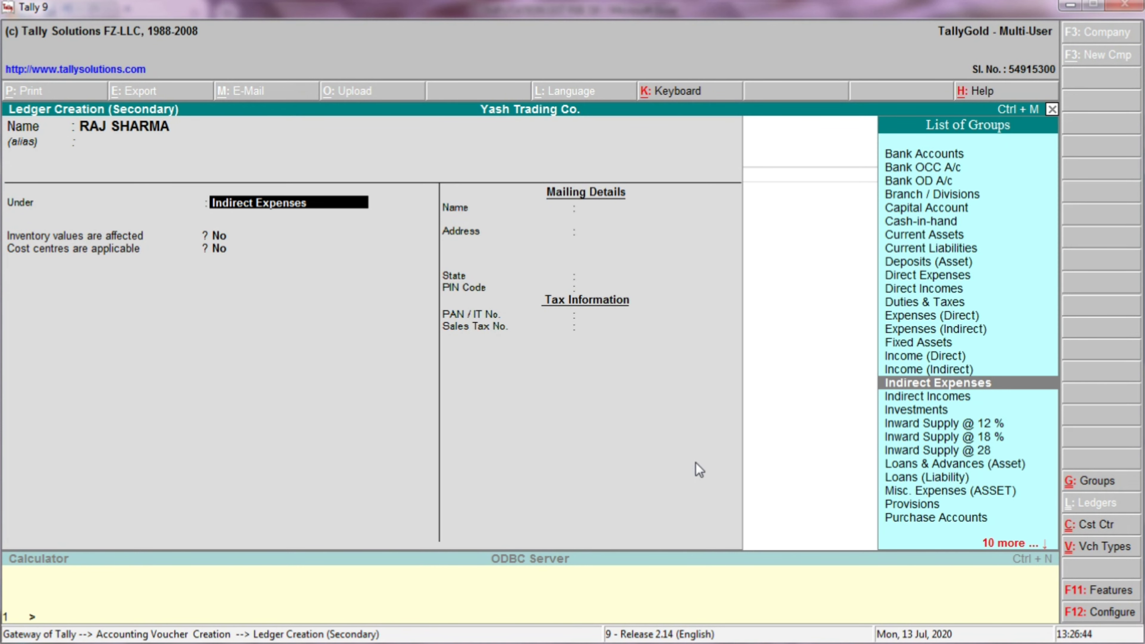
type("UN")
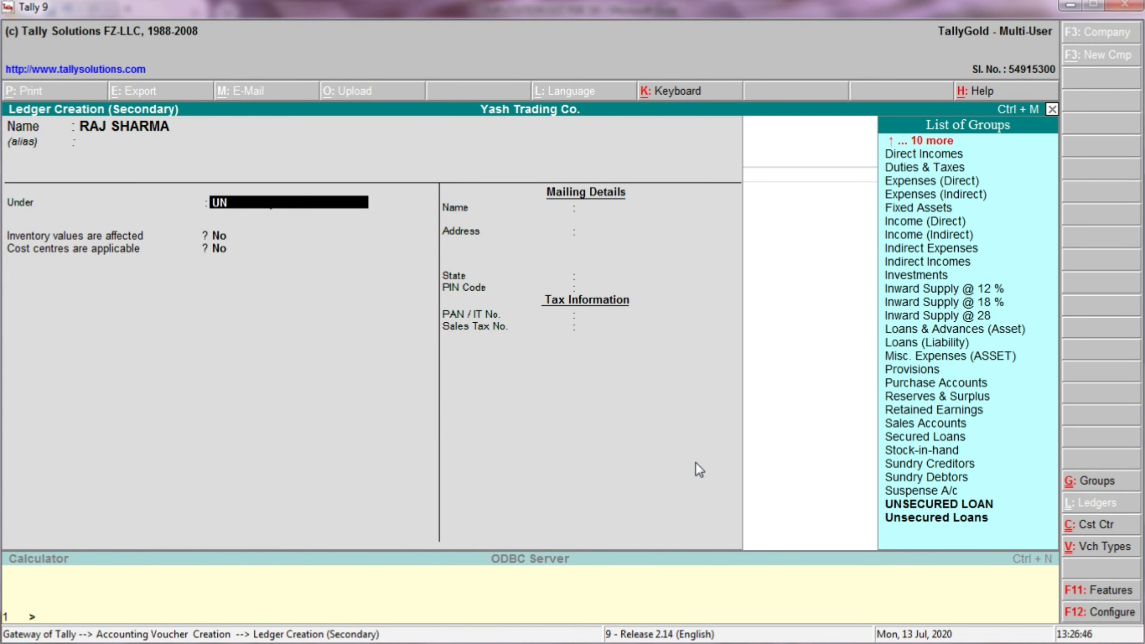
key("Down")
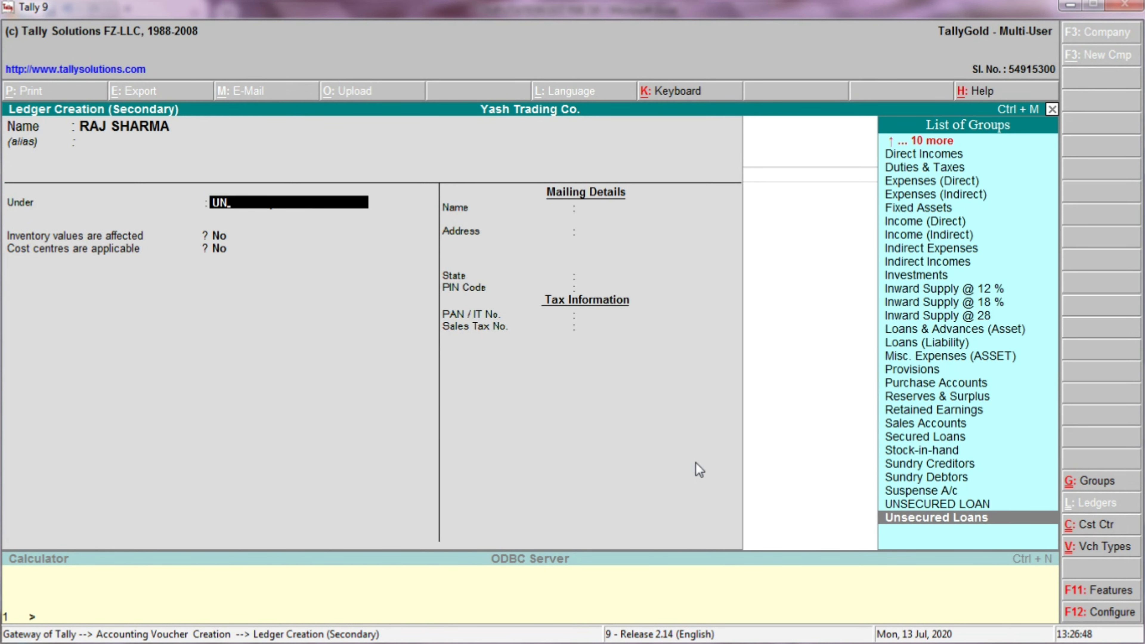
key("Return")
key("Return")
key("Return")
key("Return")
key("Return")
key("Return")
key("Return")
key("Return")
key("Return")
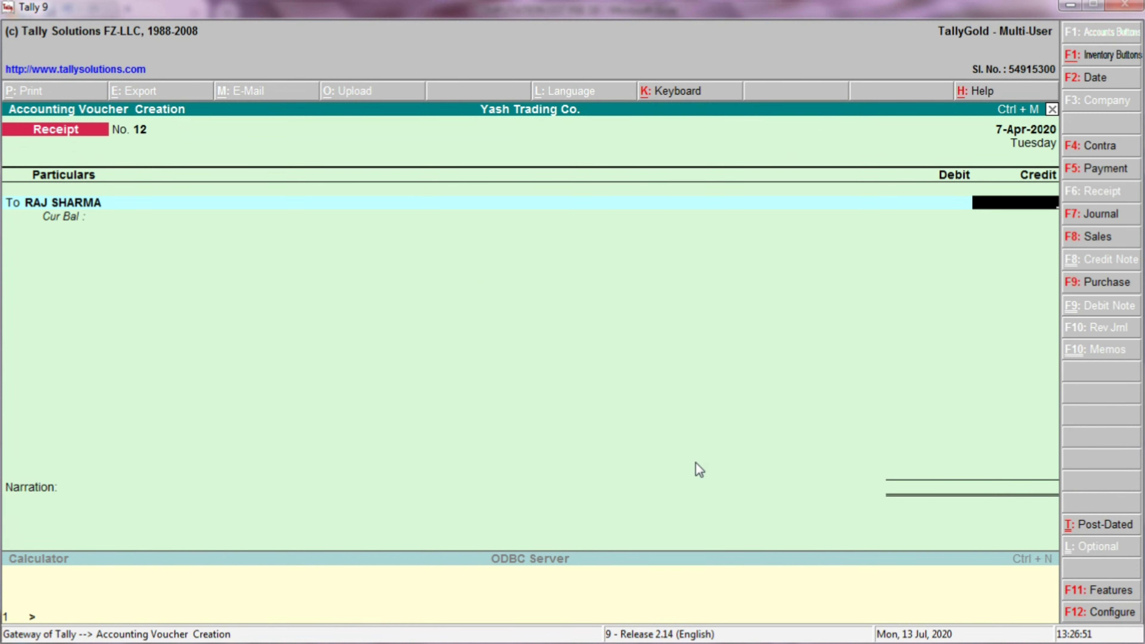
Credit the lender 5,00,000, debit OBC BANK 5,00,000, and save receipt voucher No. 12
key("alt+Tab")
key("alt+Tab")
type("5,00,0")
type("0000")
key("Return")
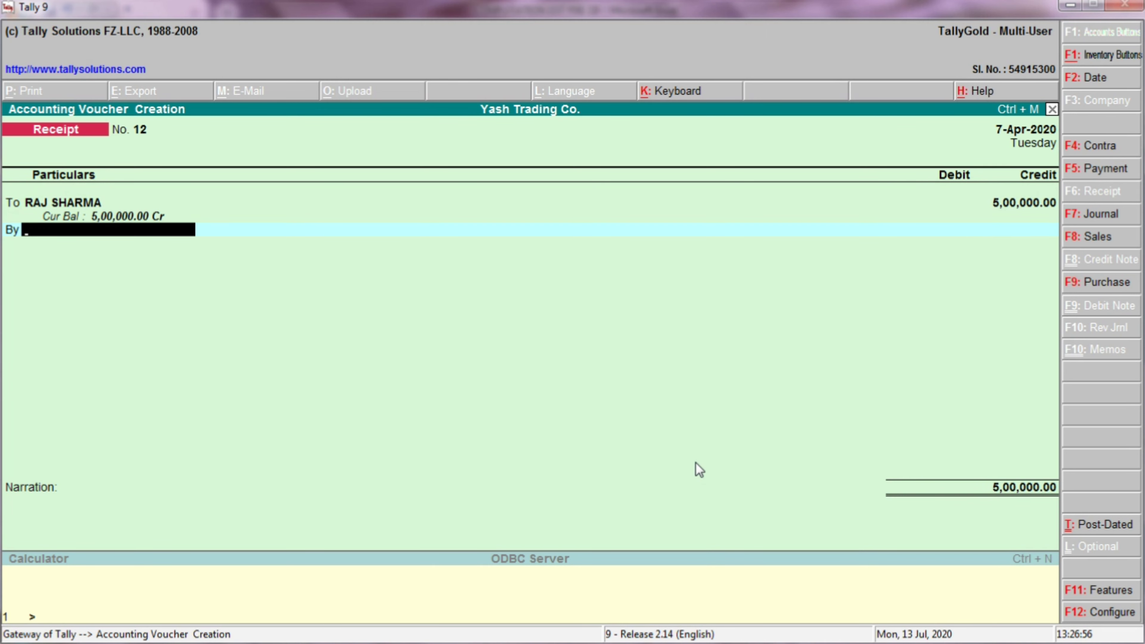
type("obc")
key("Return")
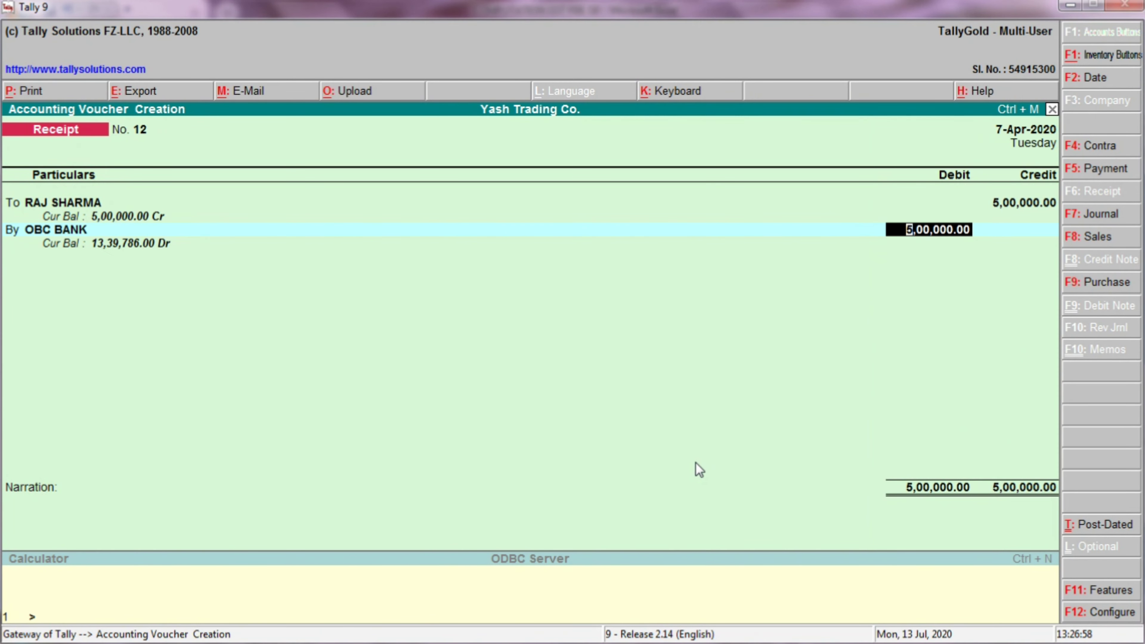
key("Return")
key("Return")
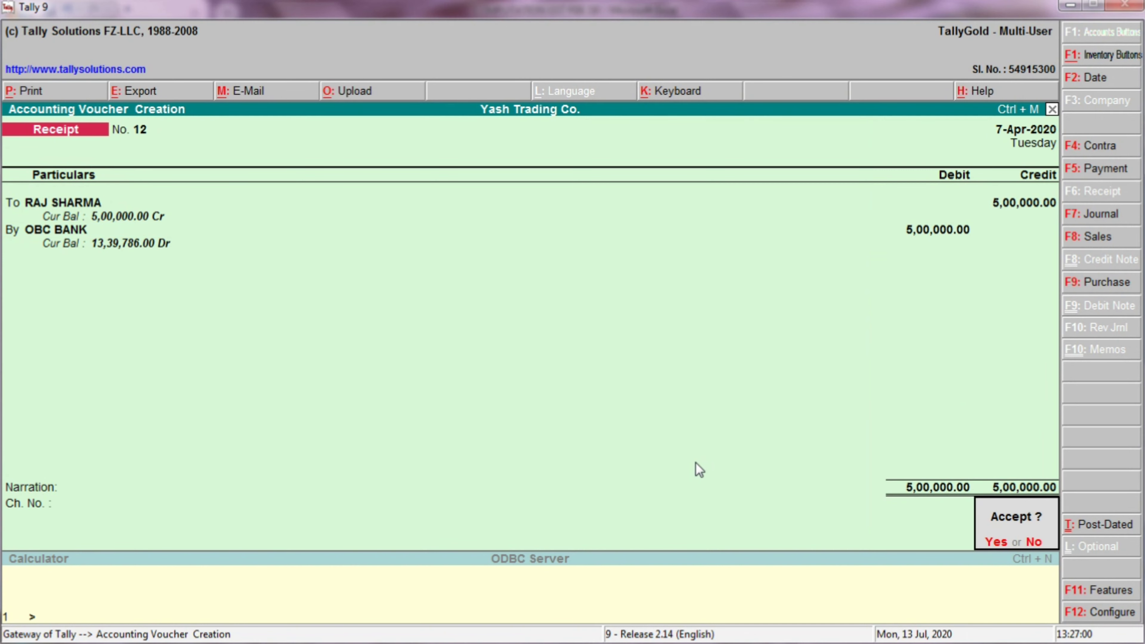
key("Return")
key("alt+Tab")
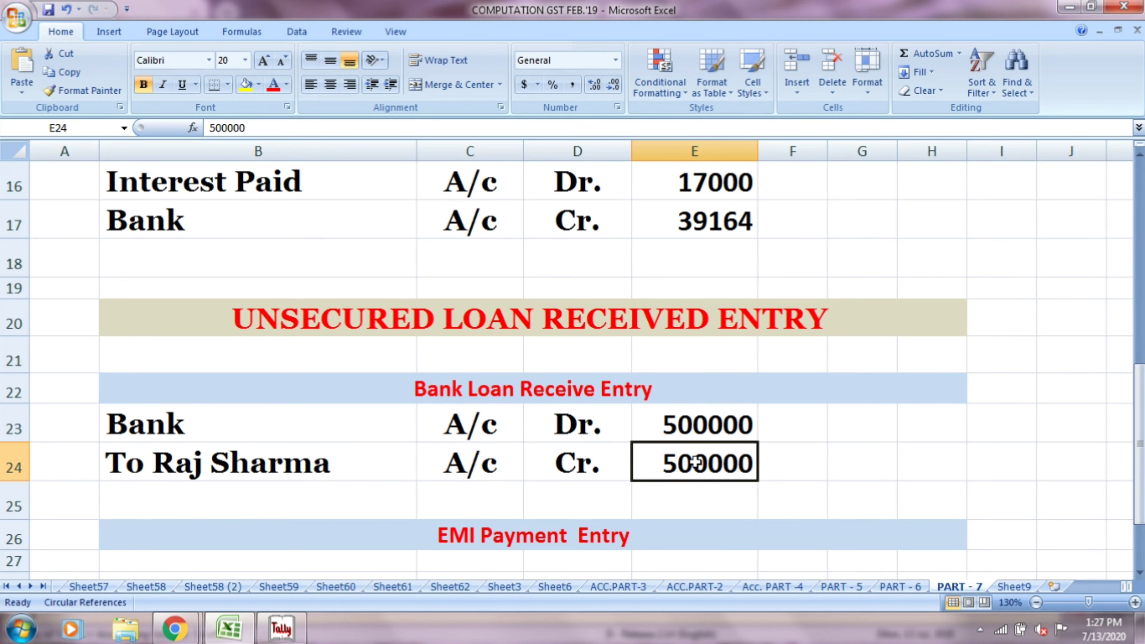
Bring up the EMI Payment Entry rows in Excel and switch Tally to a Payment voucher
scroll(699, 460, "down", 2)
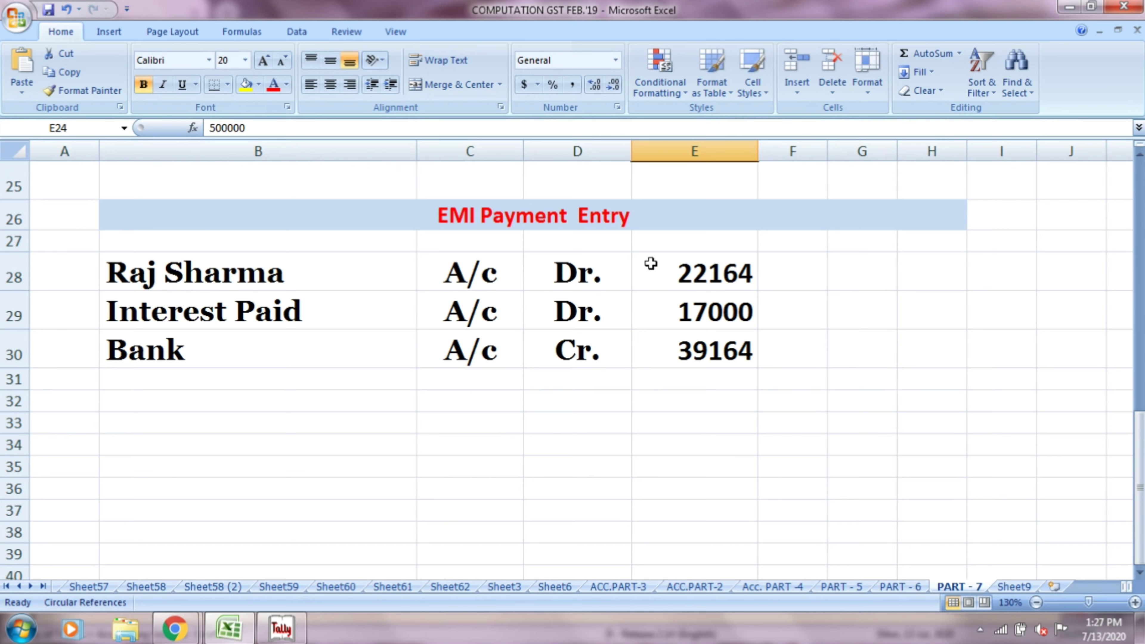
left_click(635, 224)
key("alt+Tab")
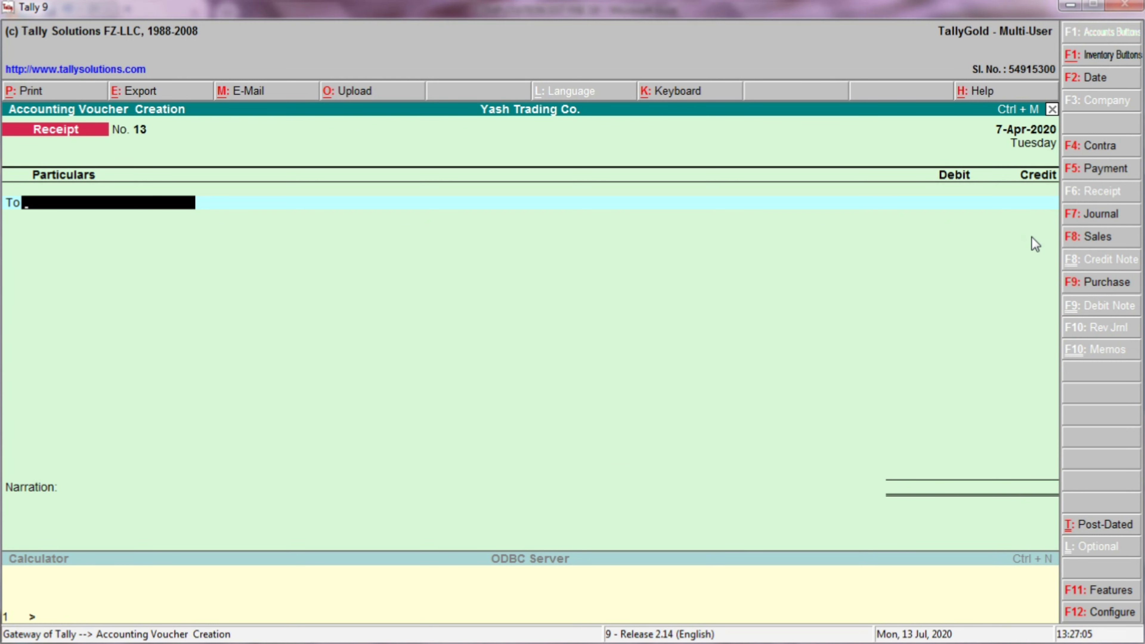
left_click(1103, 180)
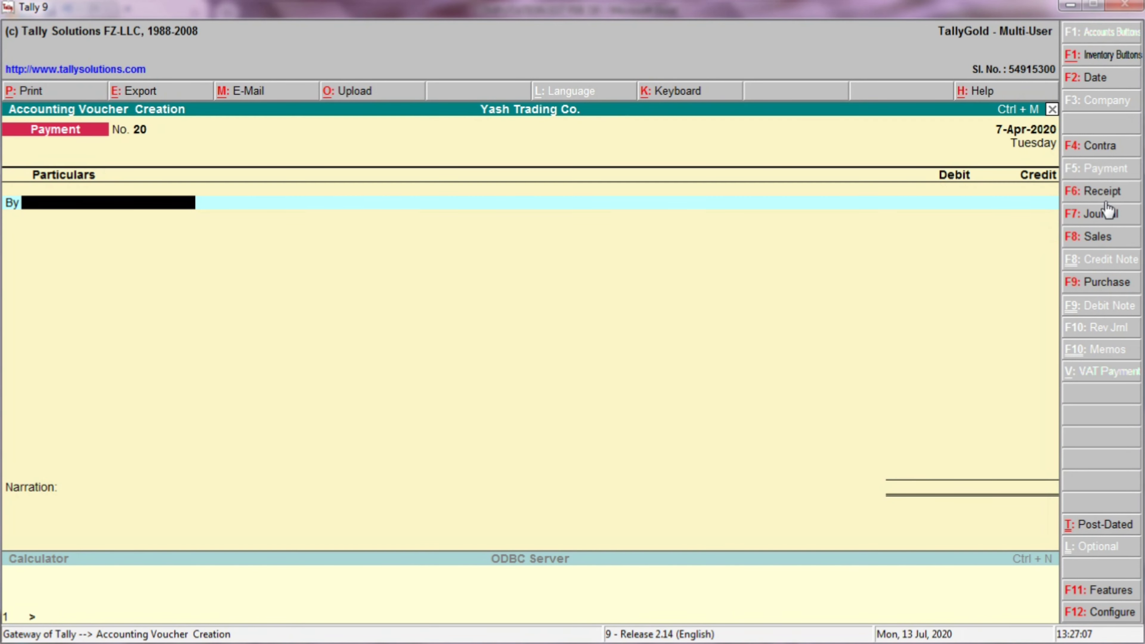
key("alt+Tab")
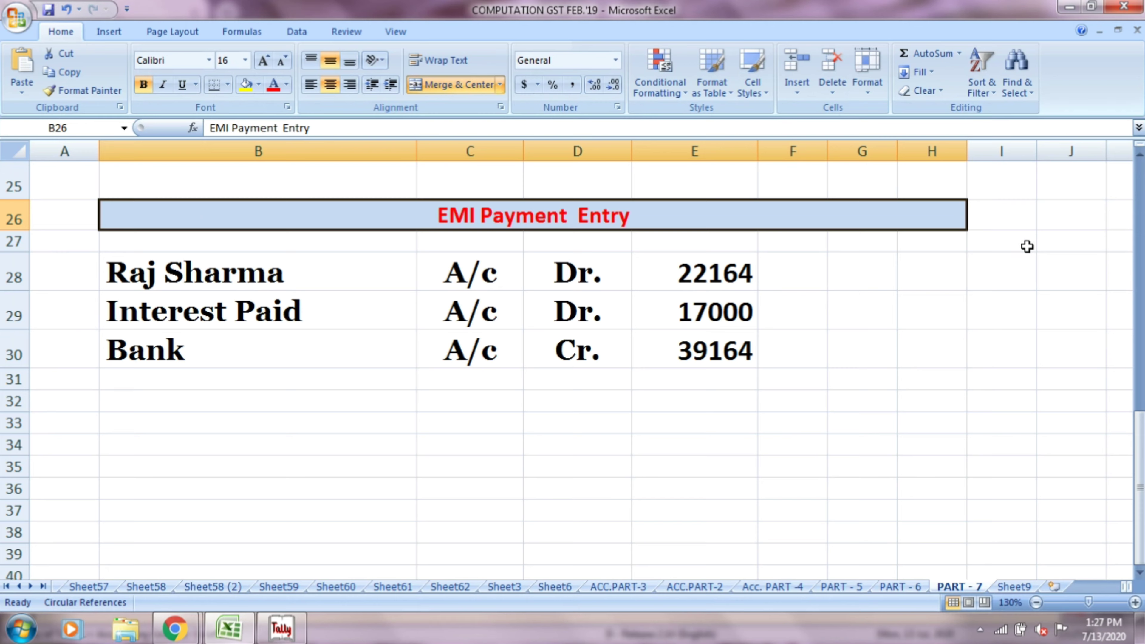
key("alt+Tab")
key("alt+Tab")
Check the 22164 principal line and start entering the lender on the first By line
left_click(226, 275)
left_click(509, 270)
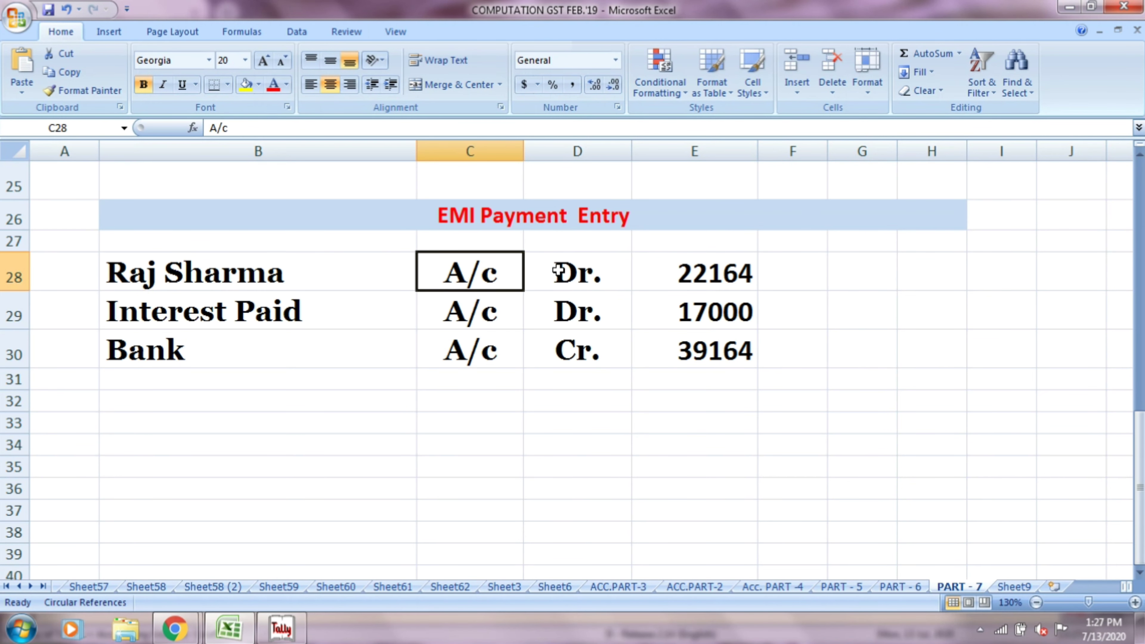
left_click(707, 276)
key("alt+Tab")
type("RAJ")
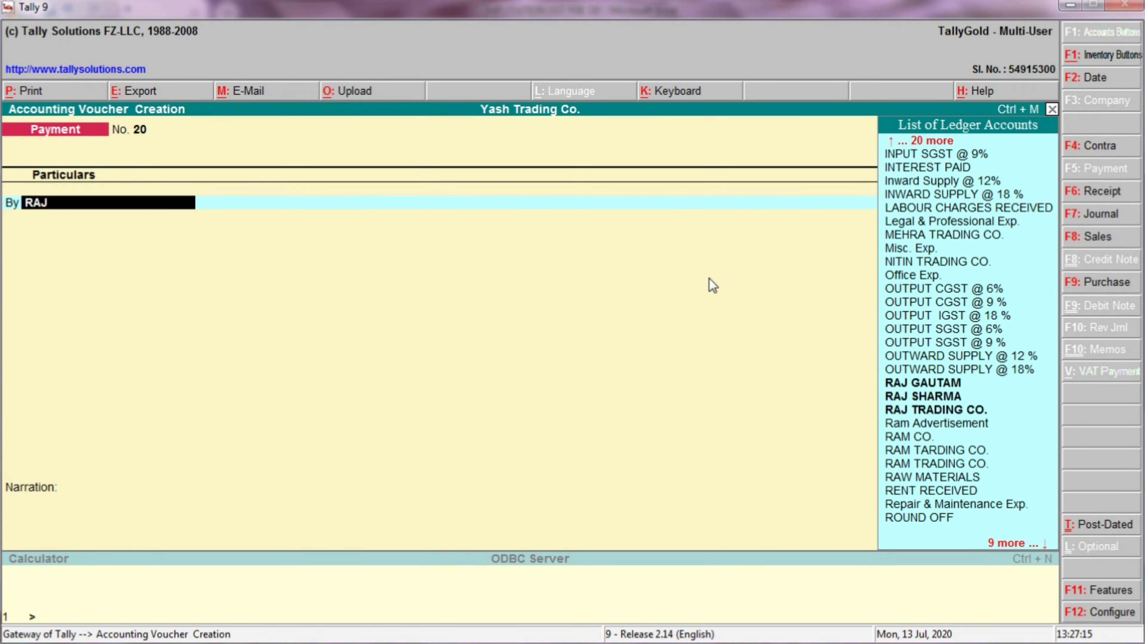
Debit the lender's ledger 22,164 on the first line of payment voucher No. 20
key("Down")
key("alt+Tab")
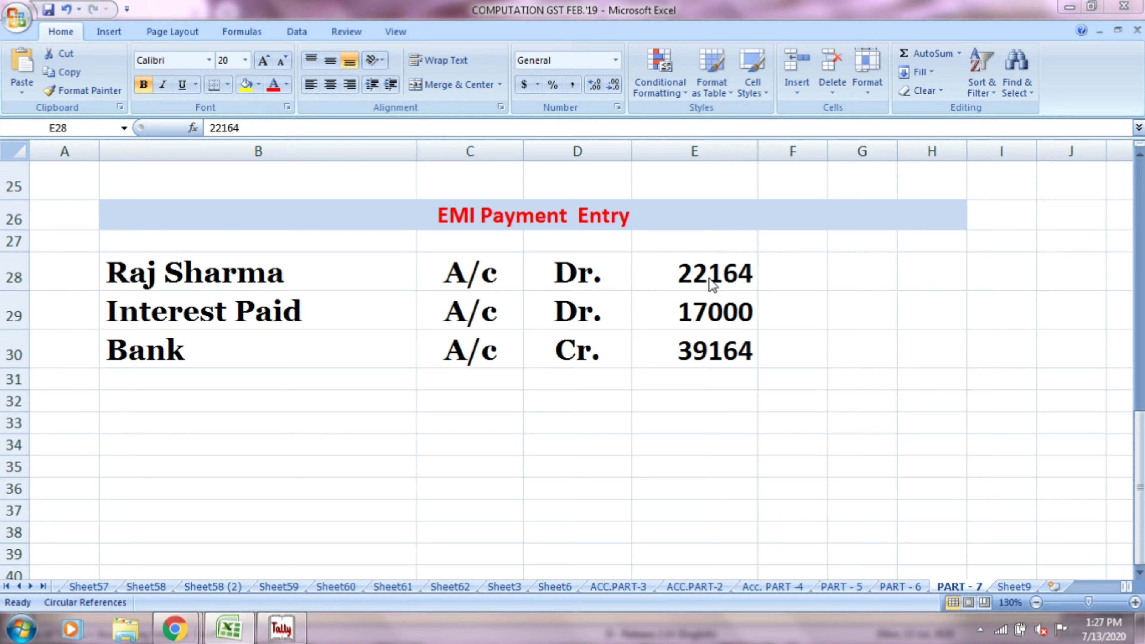
key("alt+Tab")
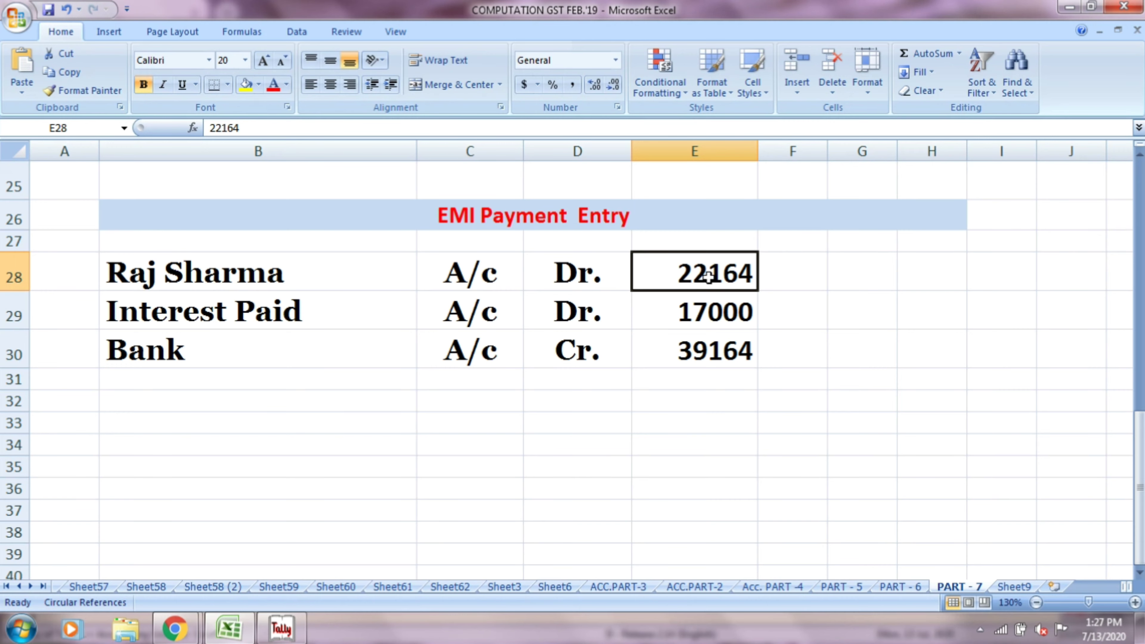
key("alt+Tab")
key("Return")
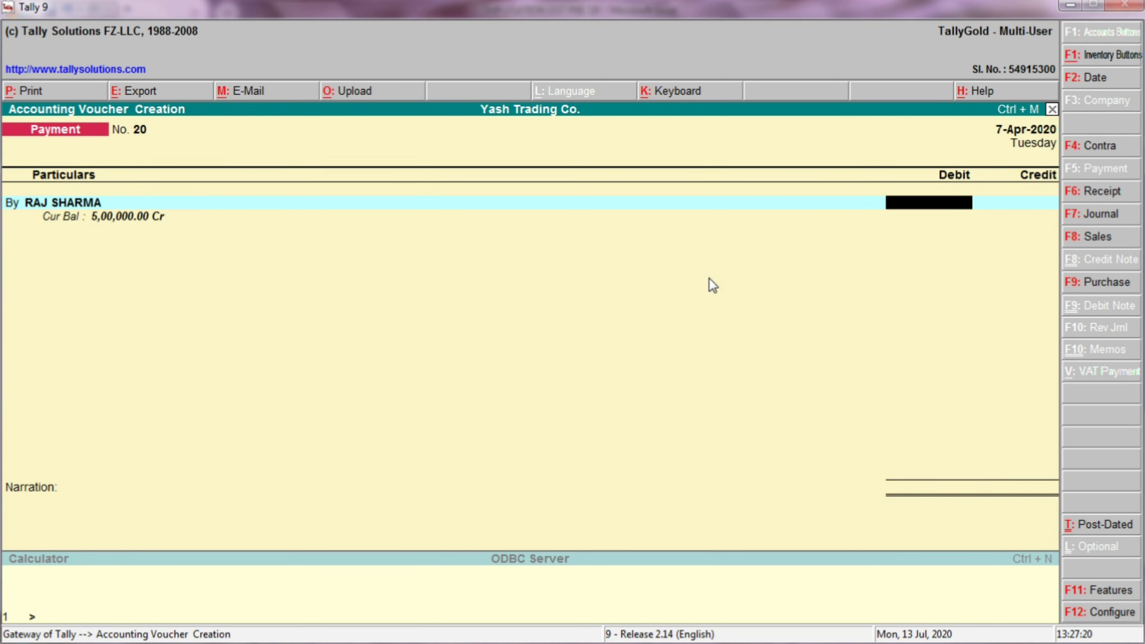
key("alt+Tab")
key("alt+Tab")
type("22164")
key("Return")
Add a second debit line for INTEREST PAID with 17,000, checked against the Excel sheet
key("b")
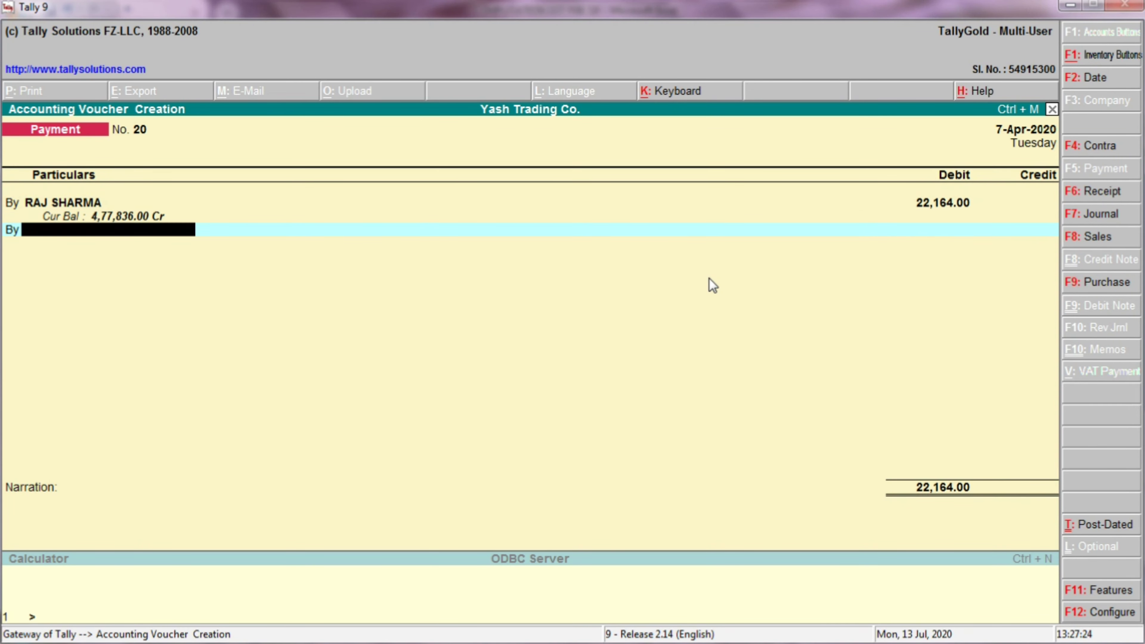
key("alt+Tab")
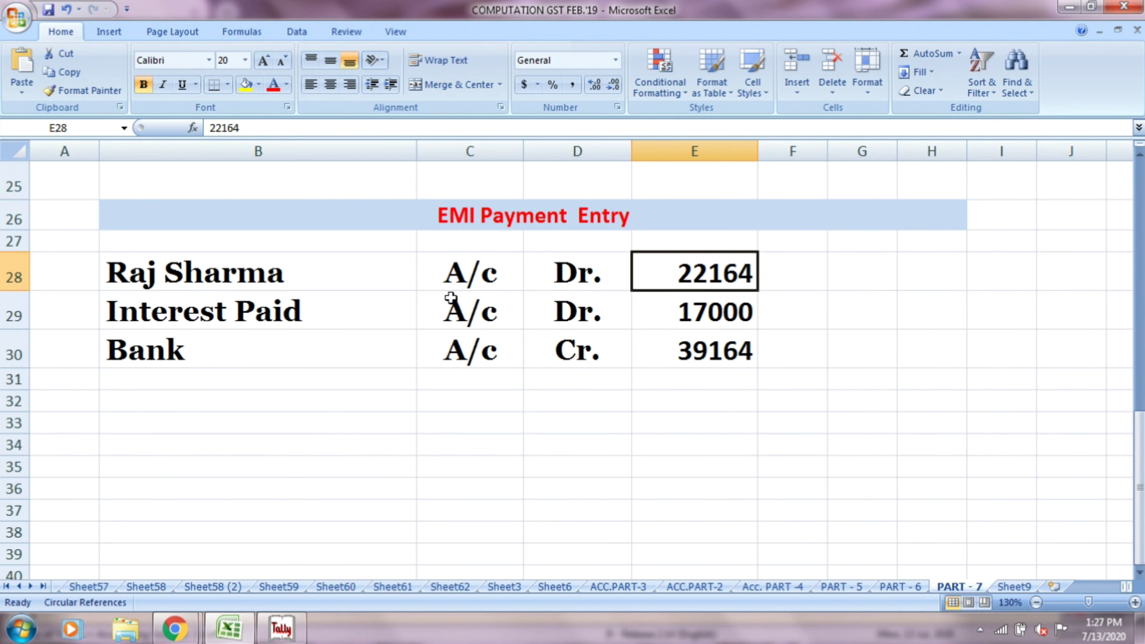
left_click(335, 318)
left_click(427, 312)
left_click(528, 314)
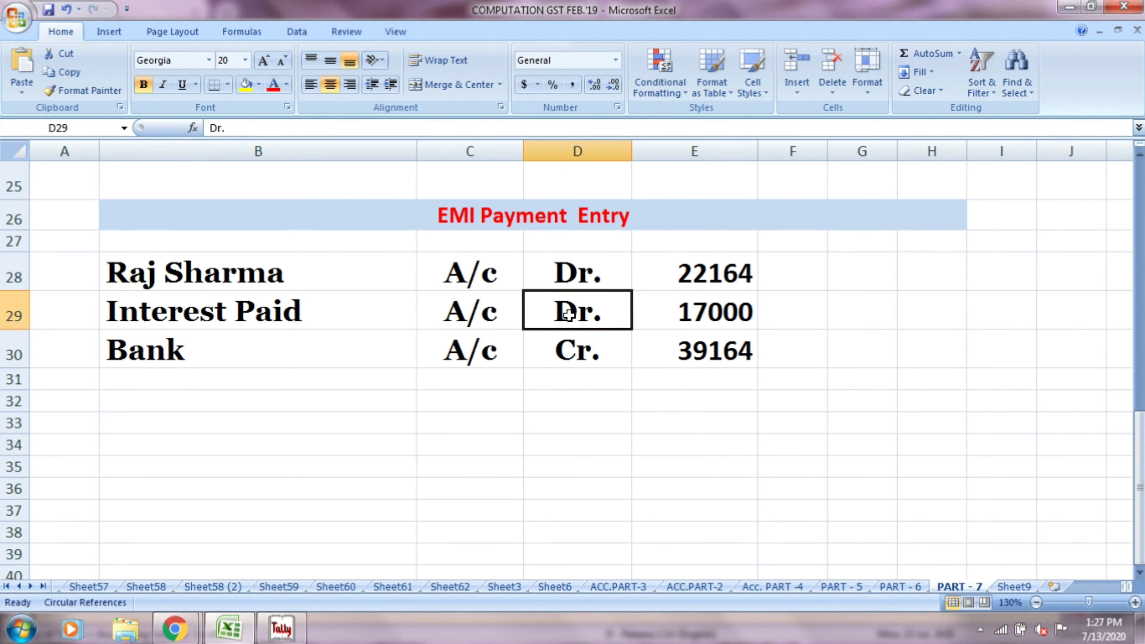
left_click(696, 321)
key("alt+Tab")
type("int")
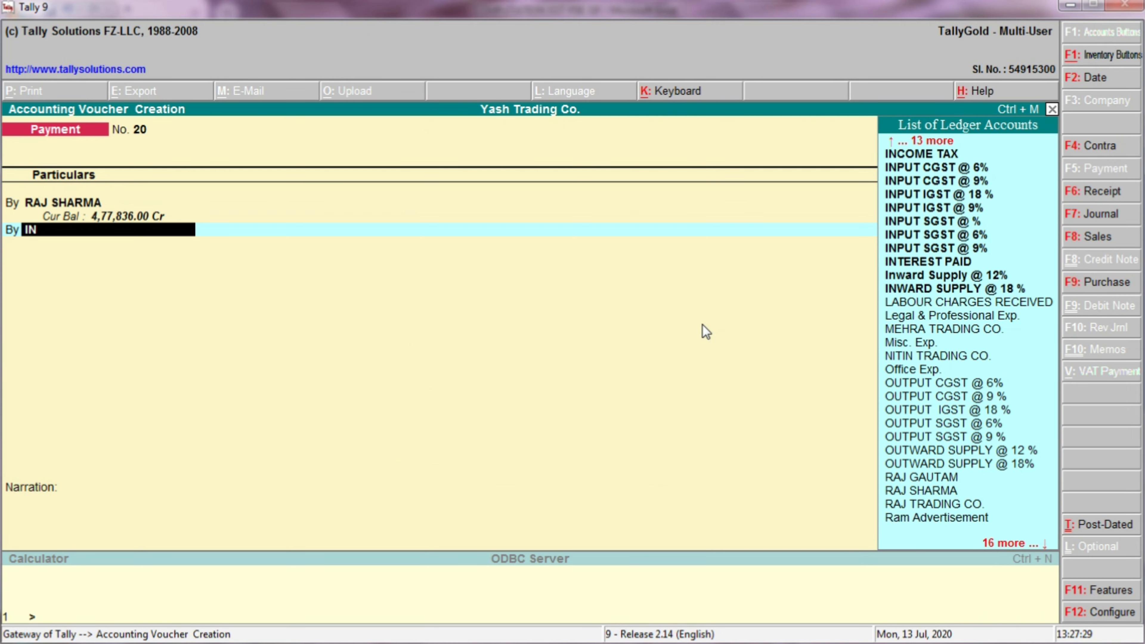
key("Return")
key("alt+Tab")
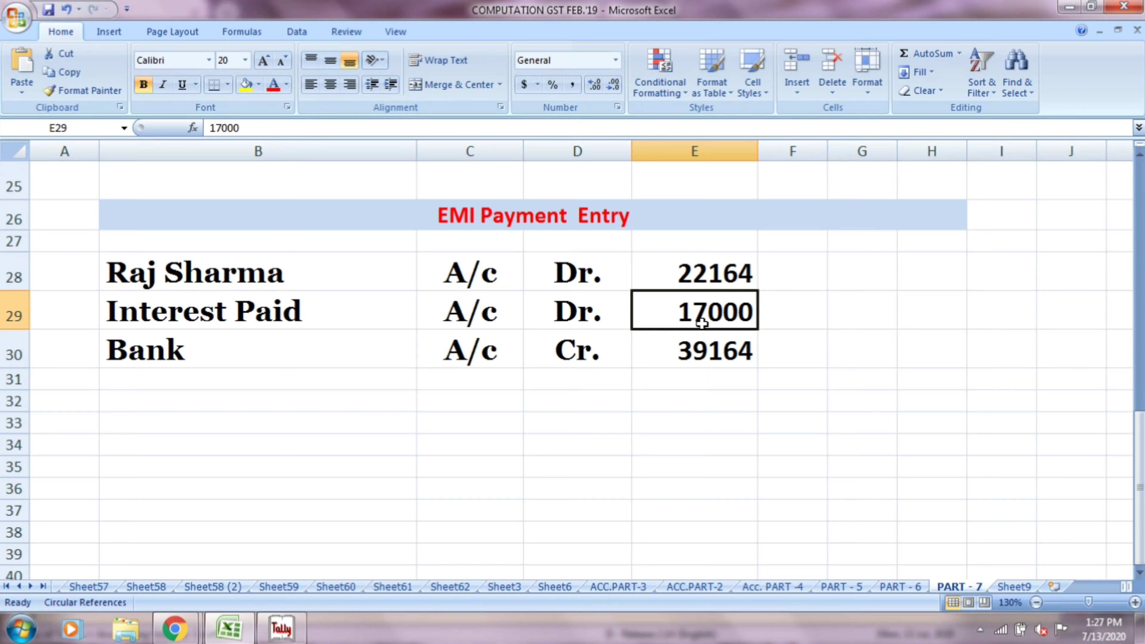
key("alt+Tab")
type("17000")
key("Return")
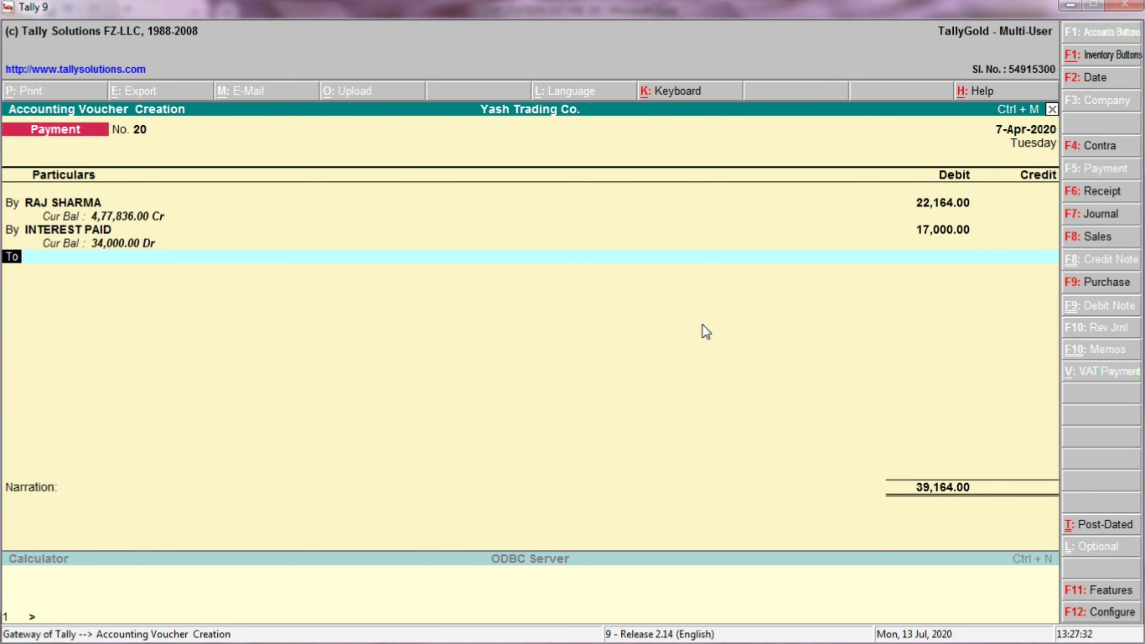
Start the credit line and check the 39164 Bank credit amount in Excel
key("Return")
key("alt+Tab")
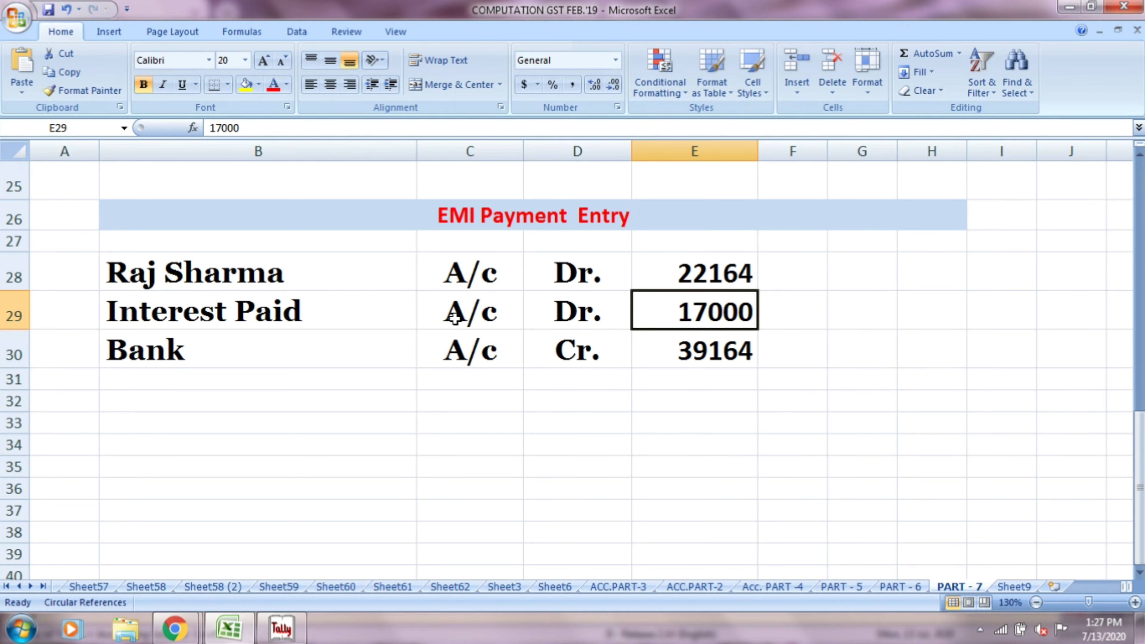
left_click(212, 337)
left_click(479, 363)
left_click(598, 359)
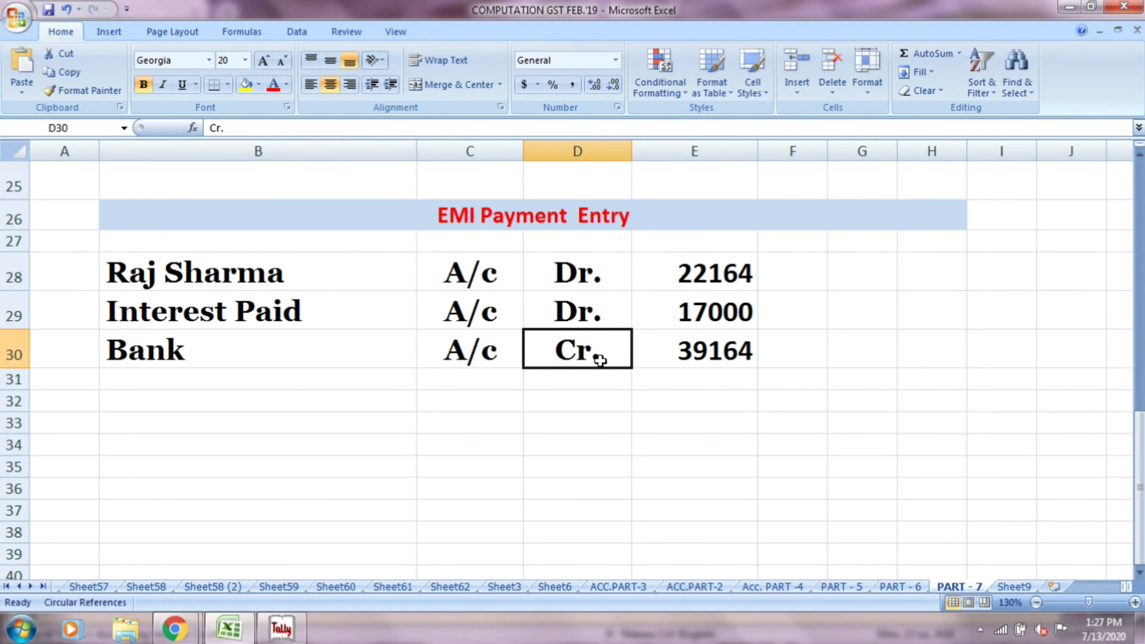
left_click(721, 359)
key("alt+Tab")
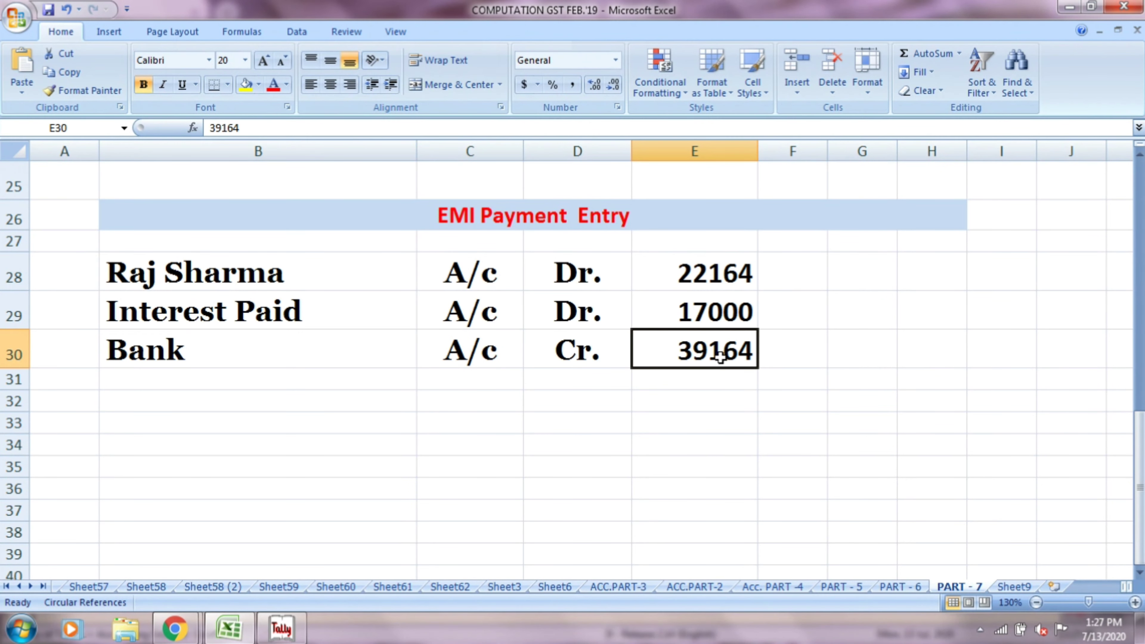
key("alt+Tab")
key("alt+Tab")
key("alt+Tab")
key("alt+Tab")
key("alt+Tab")
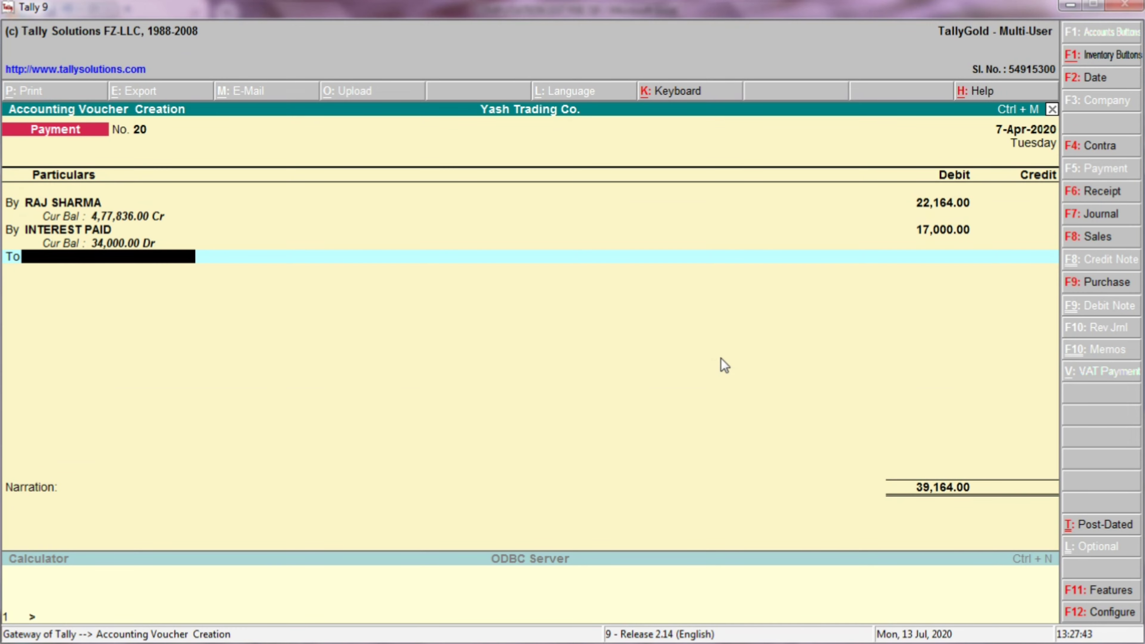
Credit OBC BANK with 39,164 on the payment voucher's To line
type("OBC")
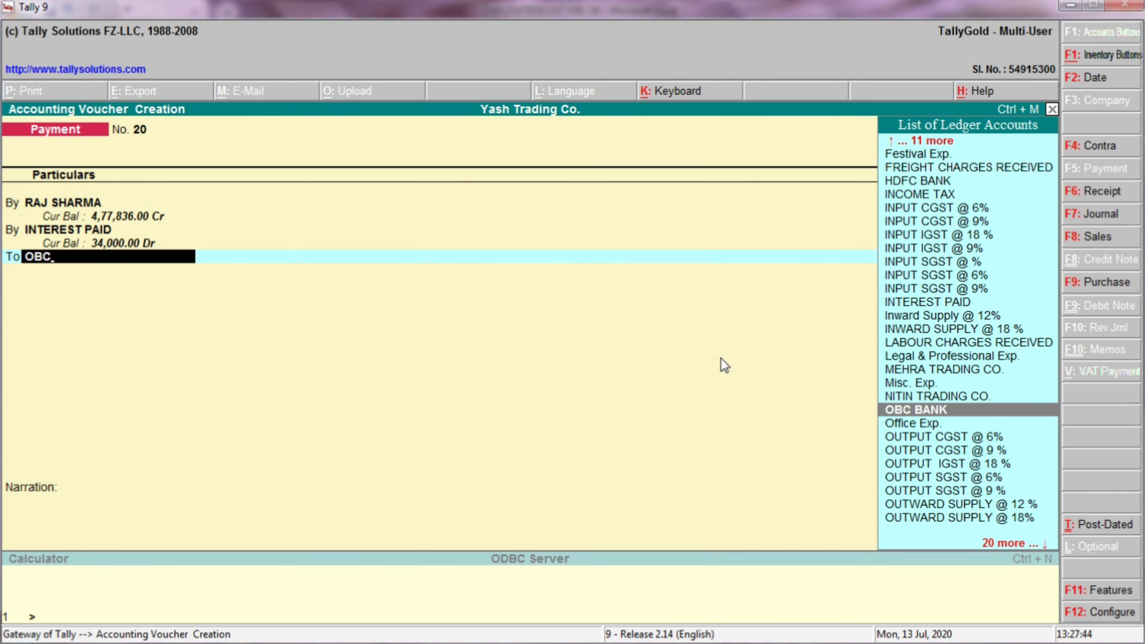
key("Return")
key("alt+Tab")
key("alt+Tab")
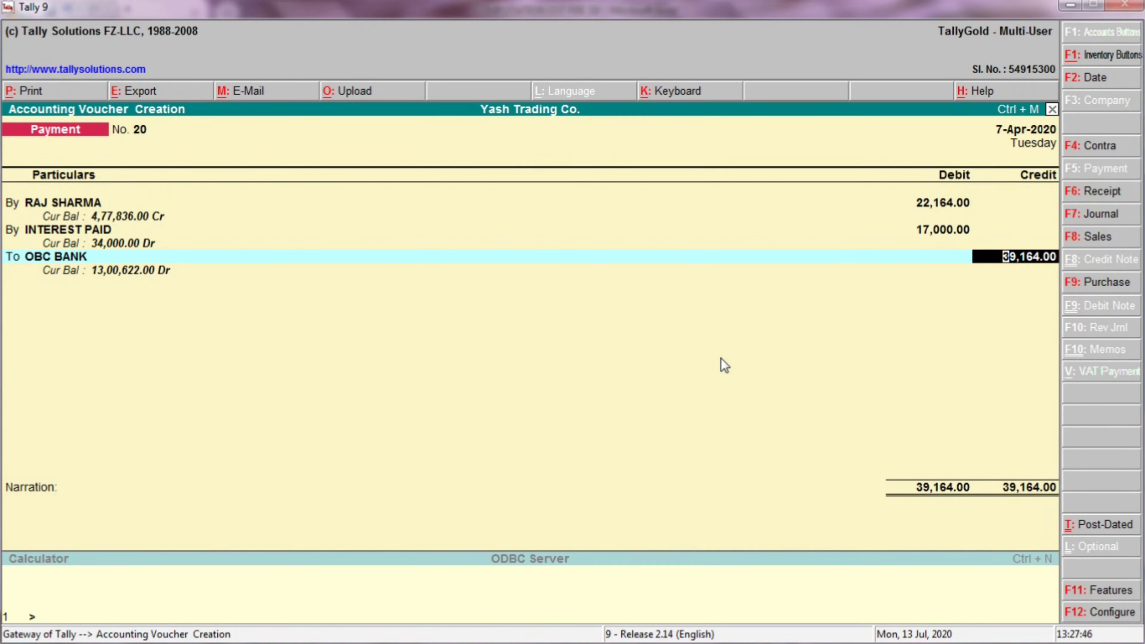
key("Return")
key("BackSpace")
key("BackSpace")
key("BackSpace")
key("BackSpace")
key("BackSpace")
key("BackSpace")
key("BackSpace")
key("BackSpace")
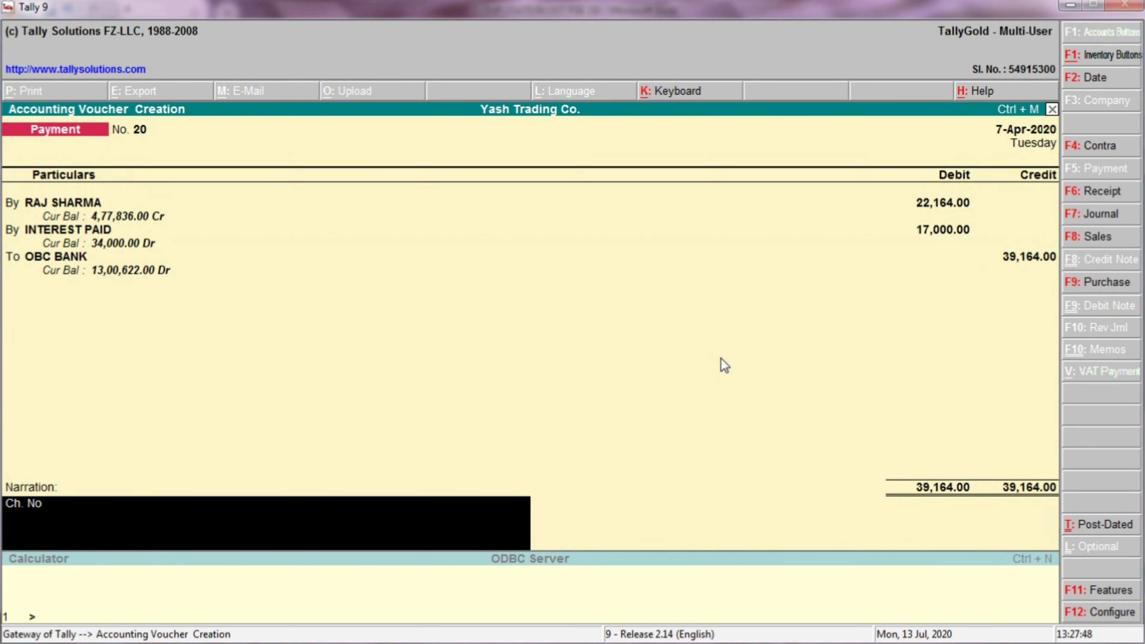
key("BackSpace")
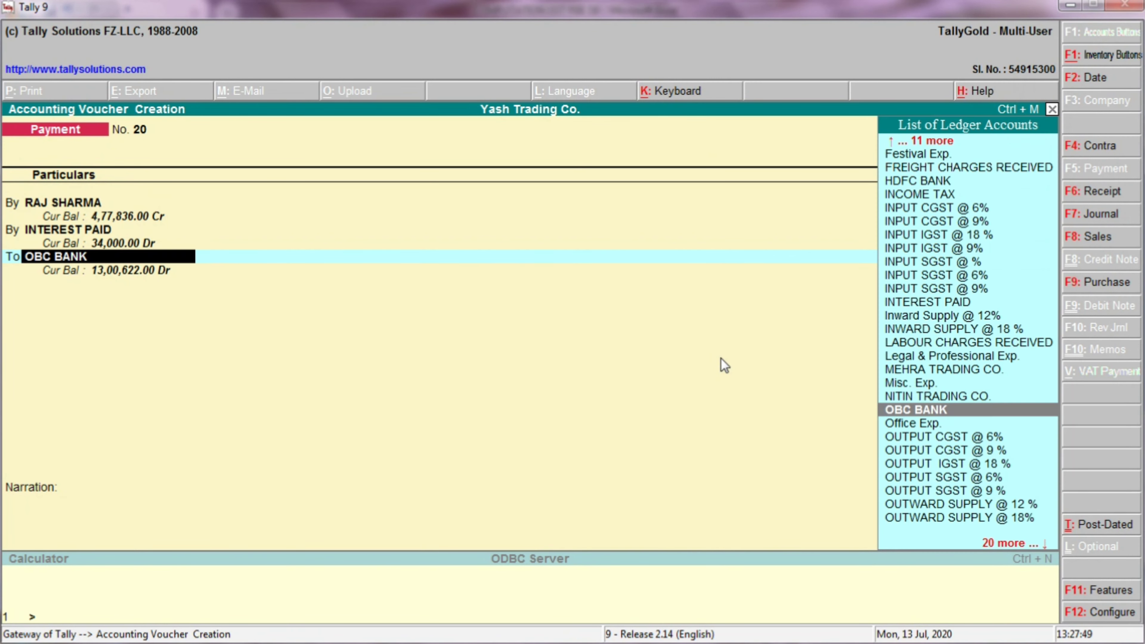
Review the OBC BANK and lender ledgers' details without changing them
key("ctrl+Return")
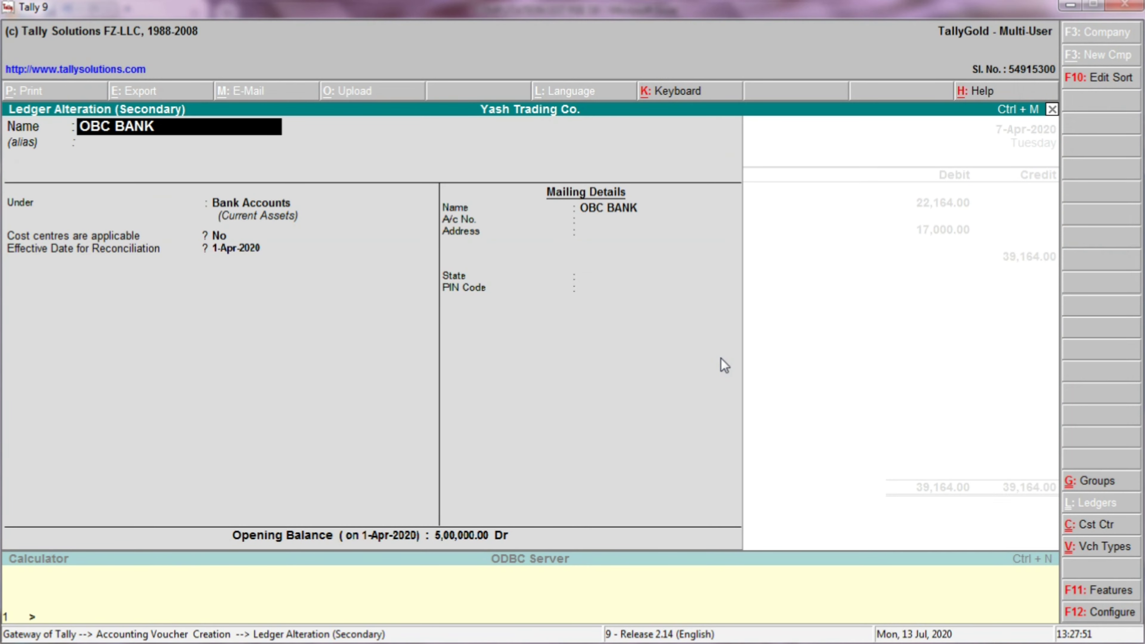
key("Return")
key("Return")
key("Return")
key("Return")
key("Return")
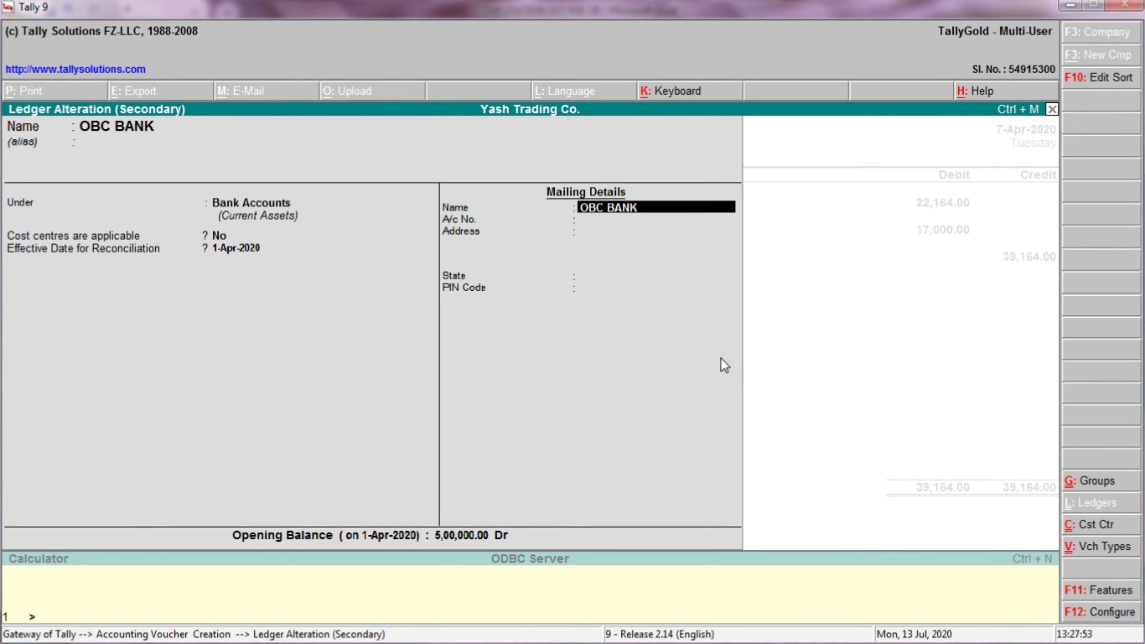
key("Return")
key("Return")
key("Return")
key("Return")
key("Return")
key("Return")
key("Return")
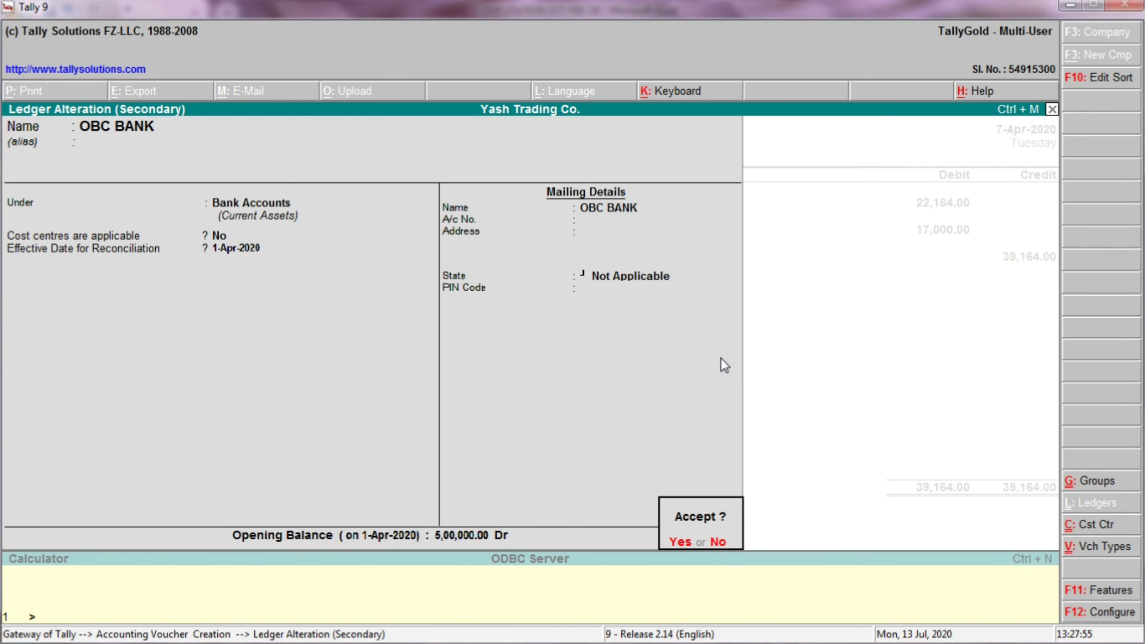
key("Return")
key("BackSpace")
key("BackSpace")
key("BackSpace")
key("BackSpace")
key("BackSpace")
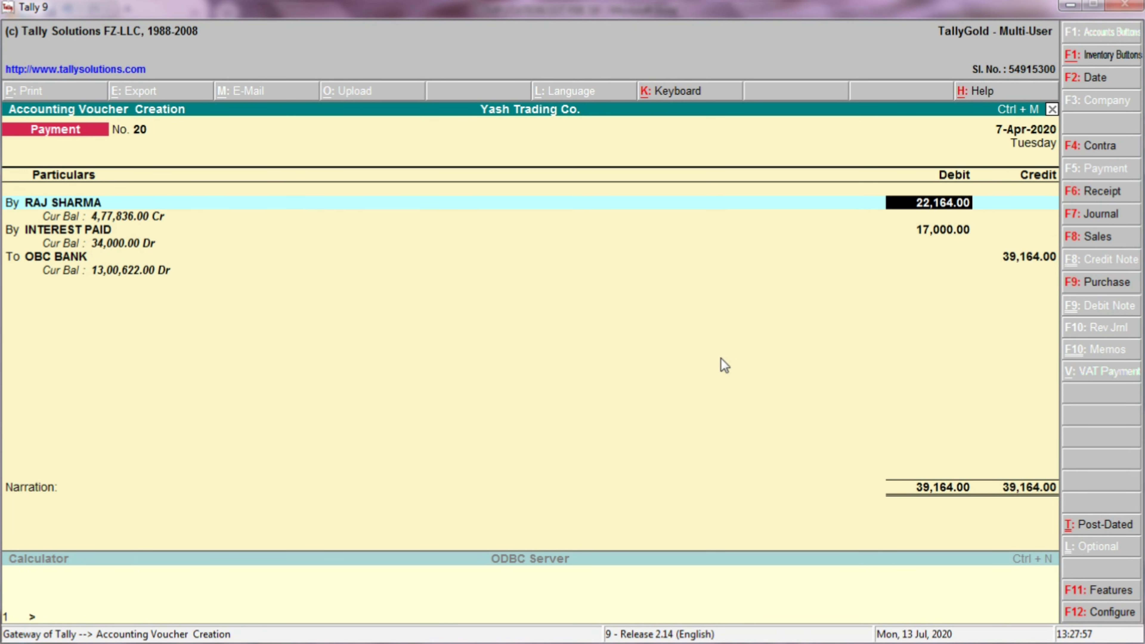
key("ctrl+Return")
key("Return")
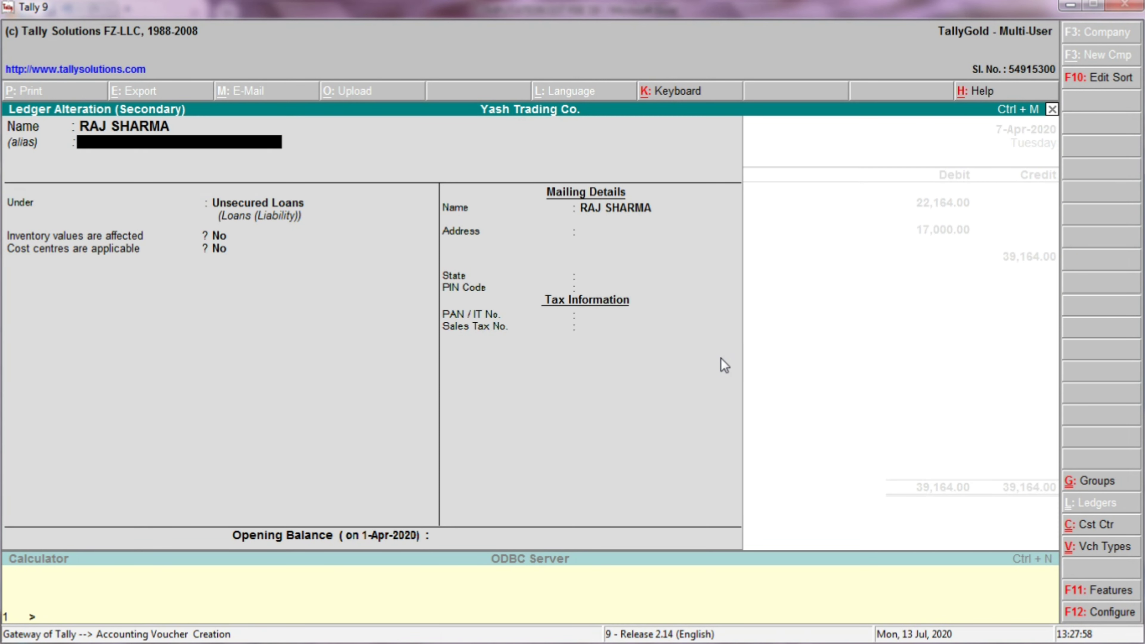
key("Return")
key("Return")
key("Return")
key("Return")
key("Return")
key("Return")
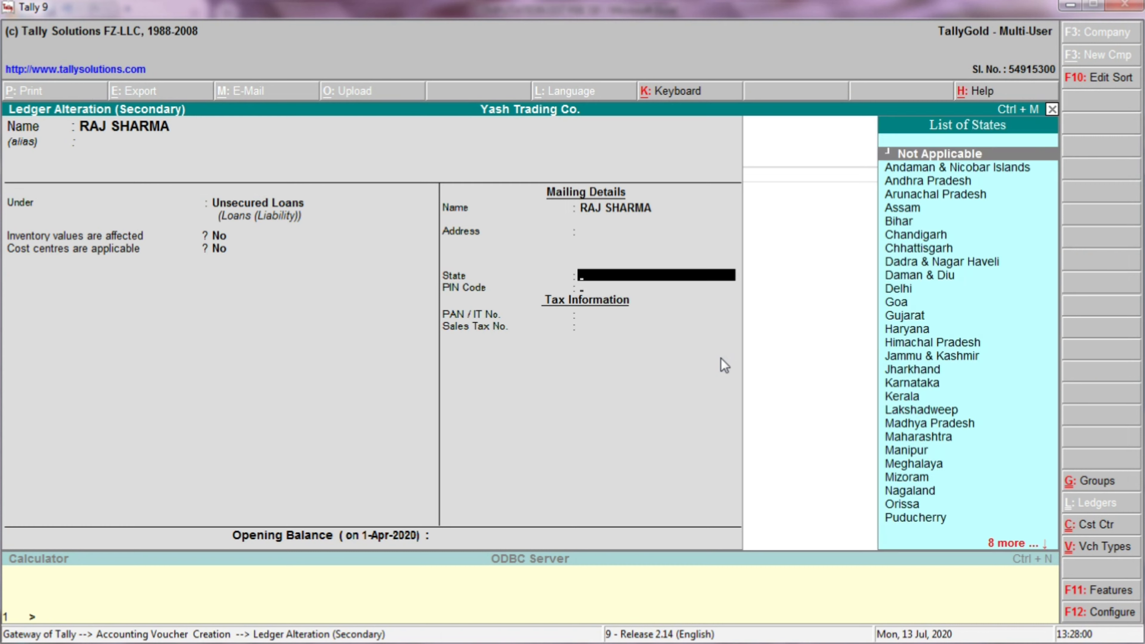
key("Return")
key("Return")
key("Return")
key("Return")
key("Return")
key("Return")
key("Return")
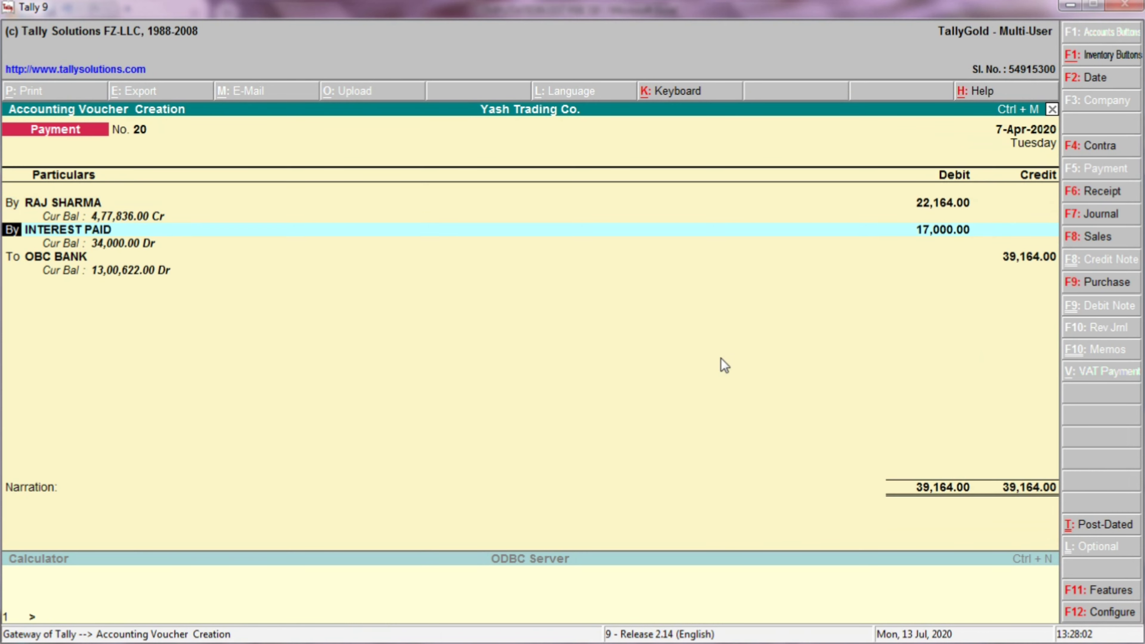
key("Return")
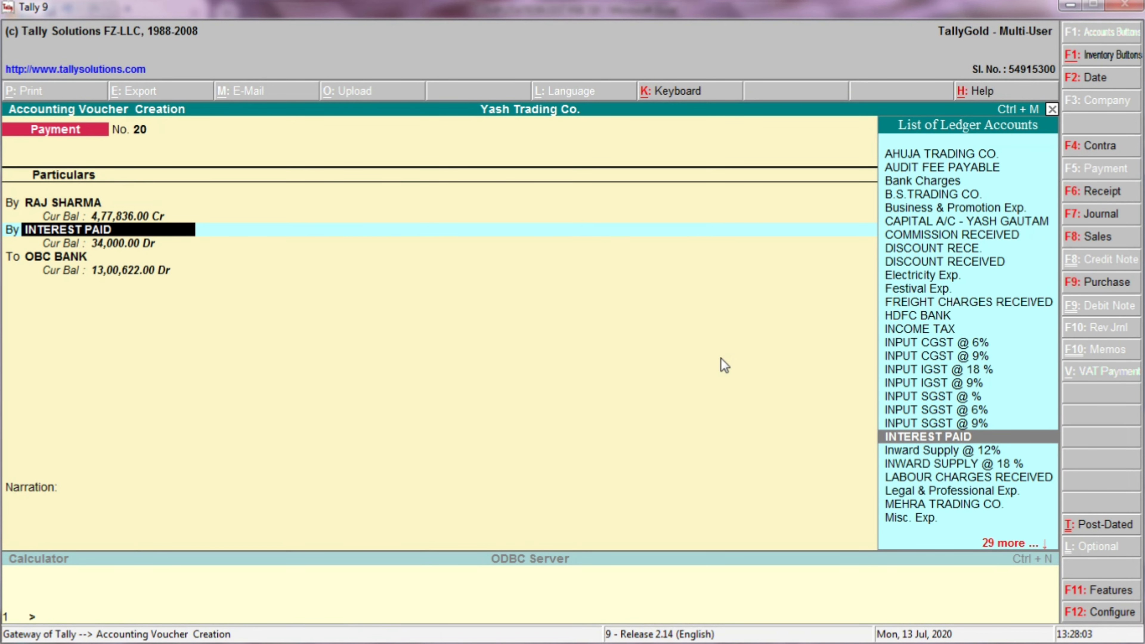
Review INTEREST PAID's ledger details and recheck OBC BANK's ledger, leaving both unchanged
key("ctrl+Return")
key("Return")
key("Return")
key("Return")
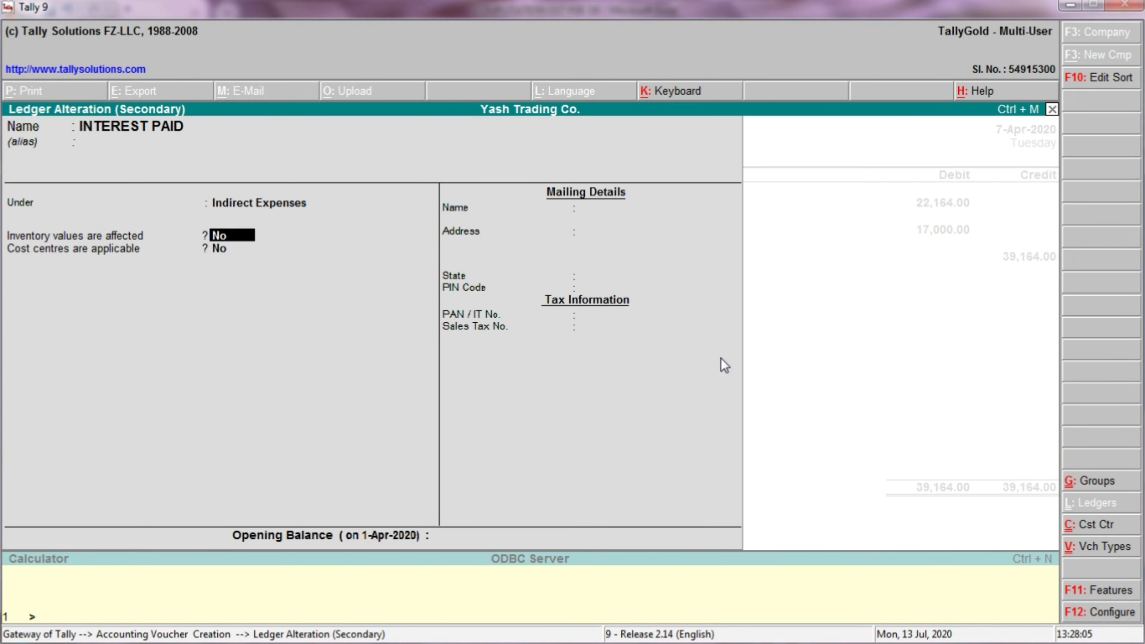
key("Return")
key("Return")
key("Return")
key("Return")
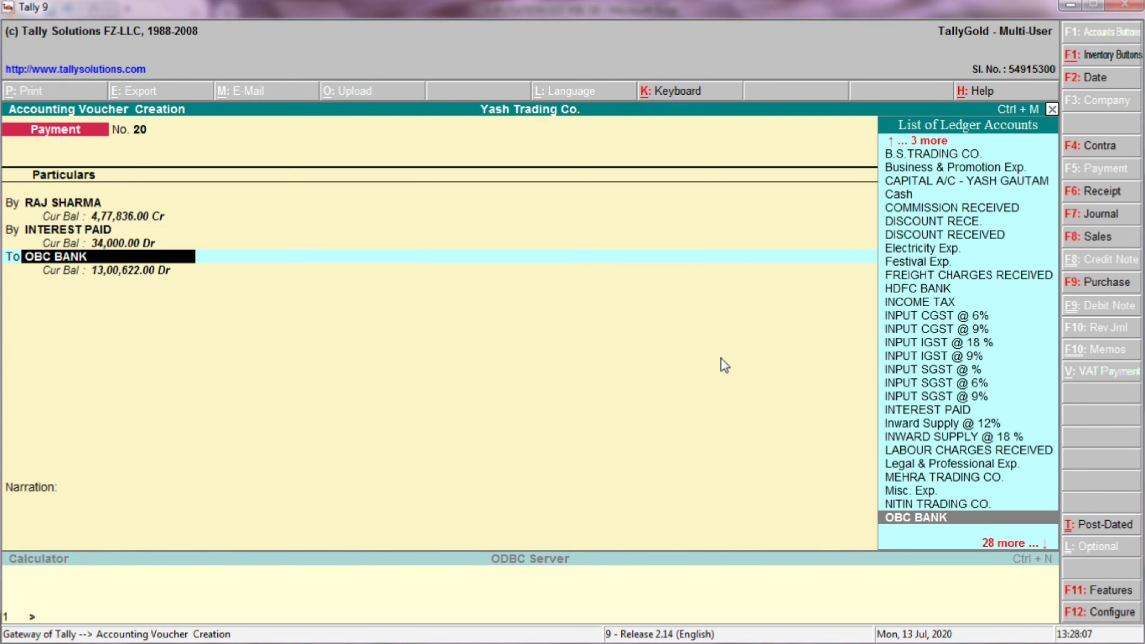
key("ctrl+Return")
key("Return")
key("Return")
key("Return")
key("Return")
key("Return")
key("Return")
key("Return")
key("Return")
key("Return")
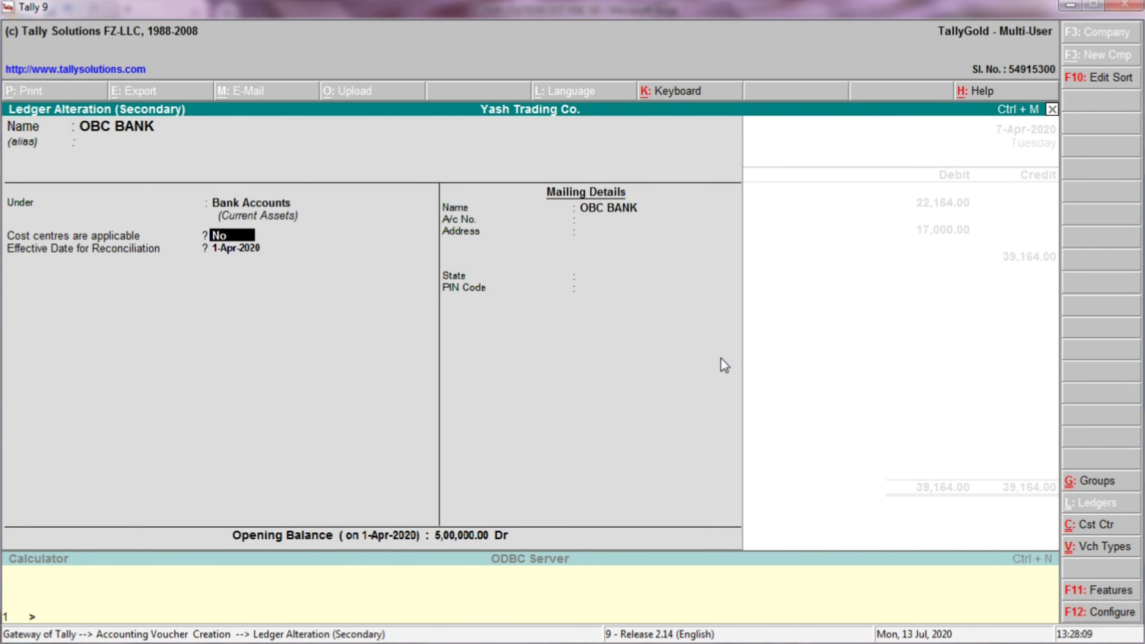
key("Return")
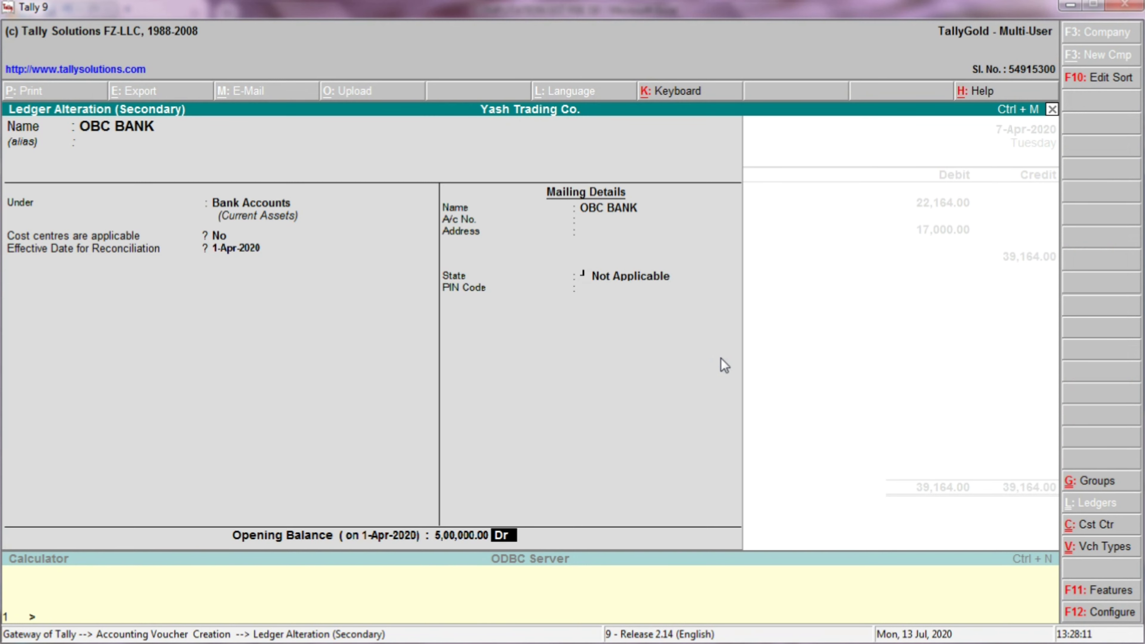
key("Return")
key("Return")
Save payment voucher No. 20 and quit back to the Gateway of Tally
key("Return")
key("Return")
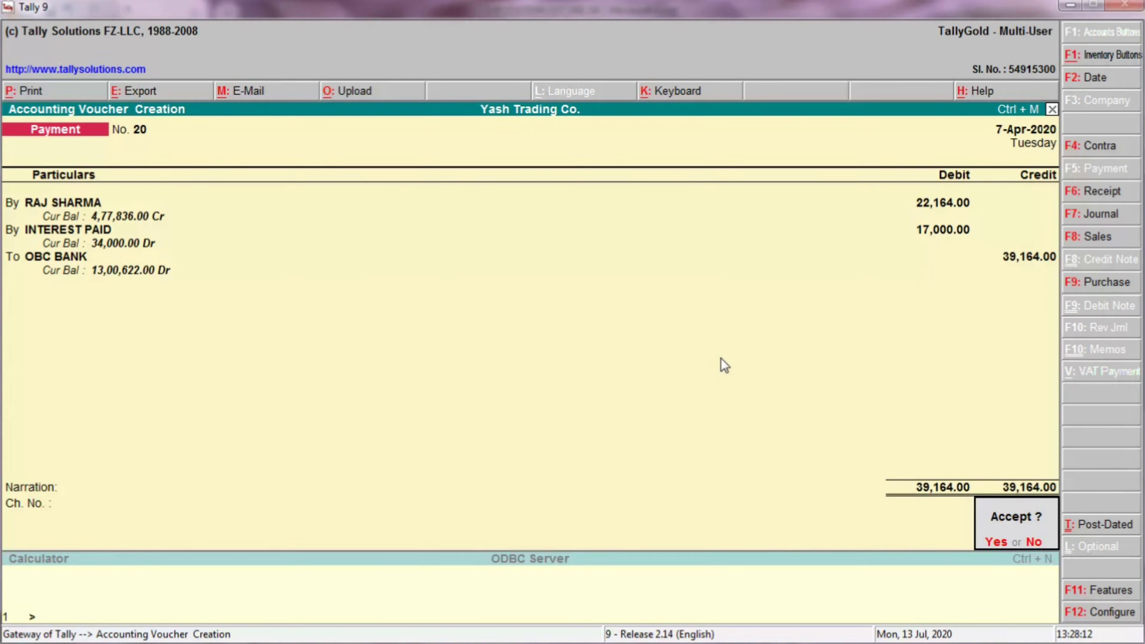
key("Return")
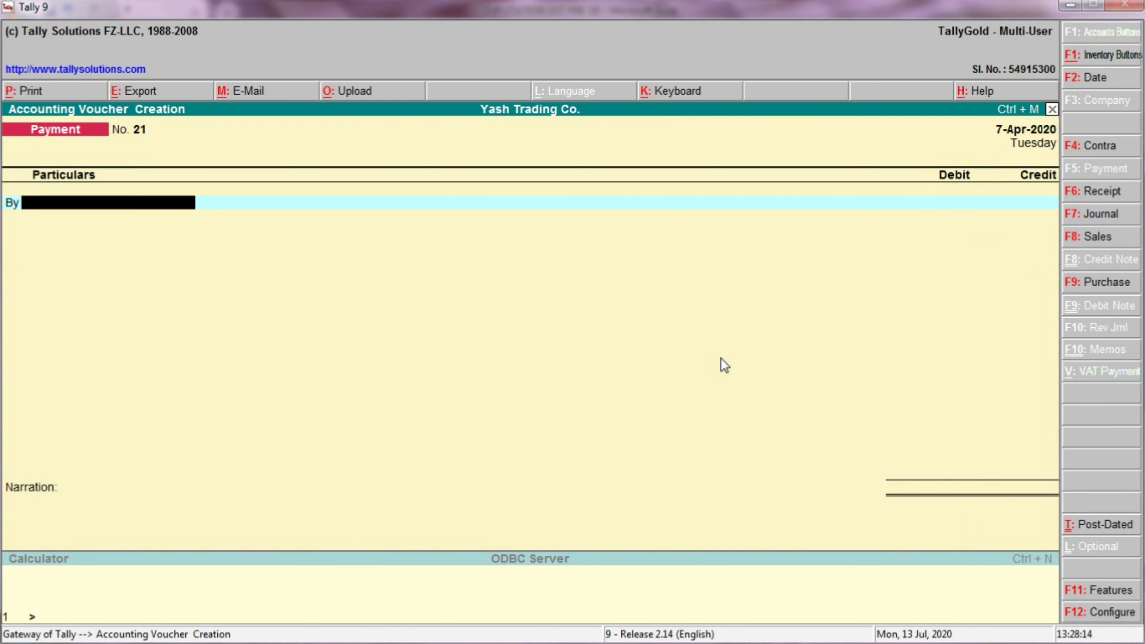
key("Escape")
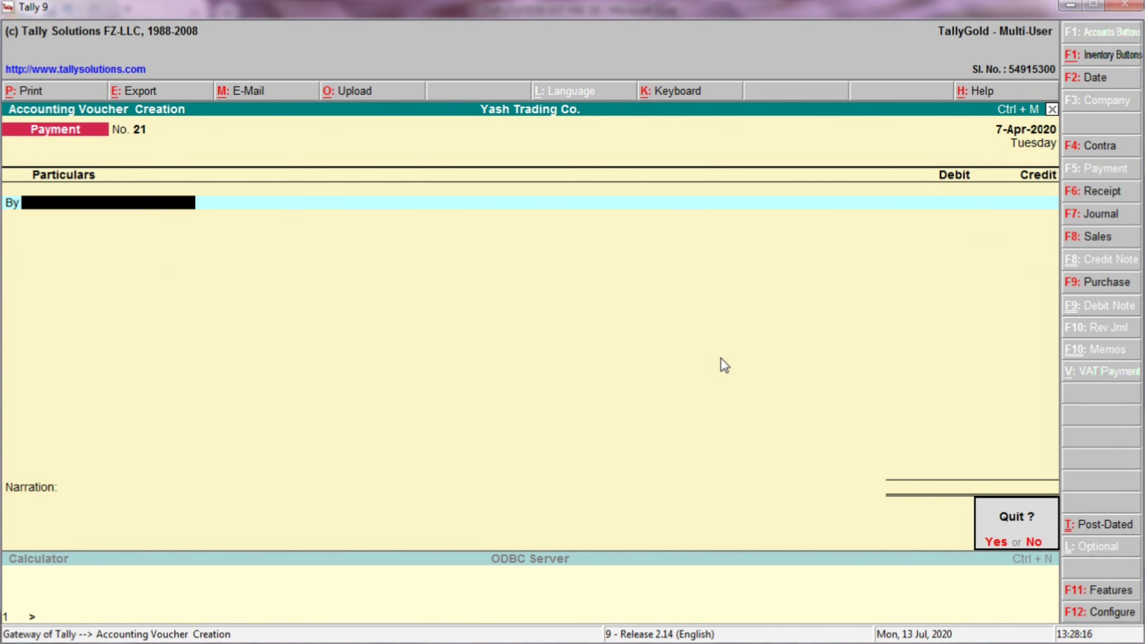
key("Return")
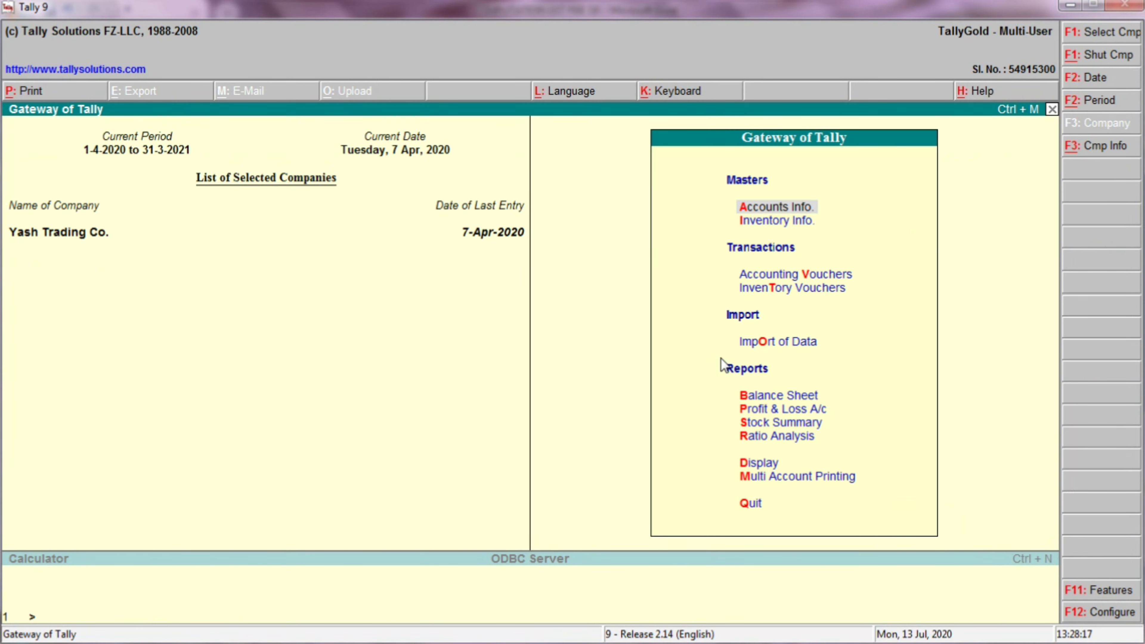
Drill from the Balance Sheet's Unsecured Loans into the lender's April vouchers
double_click(766, 394)
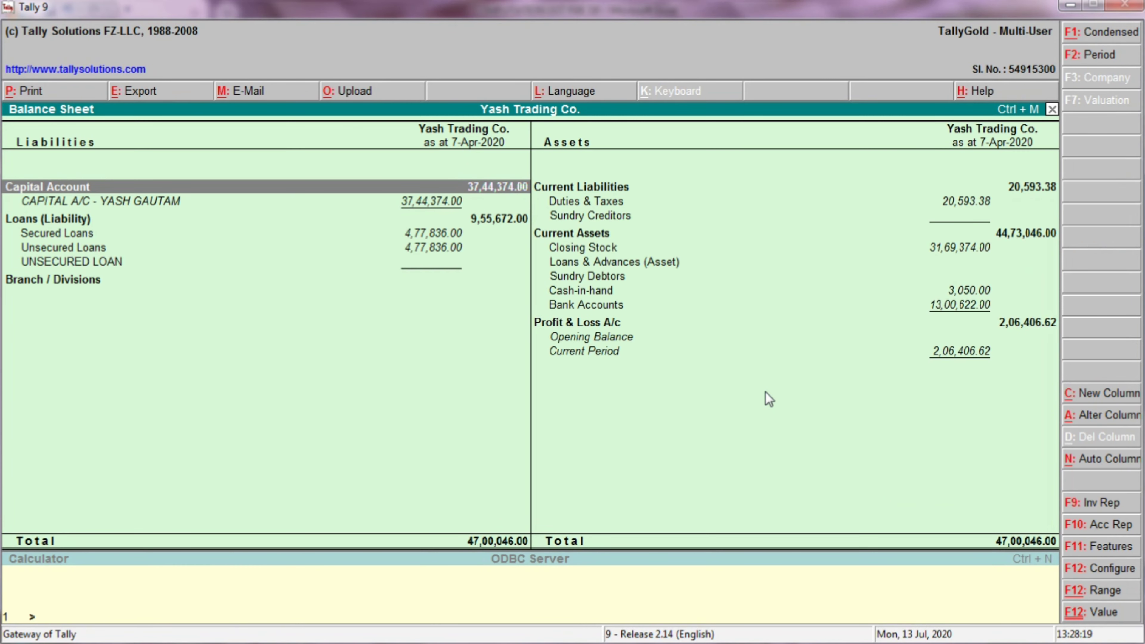
key("Down")
key("Down")
key("Down")
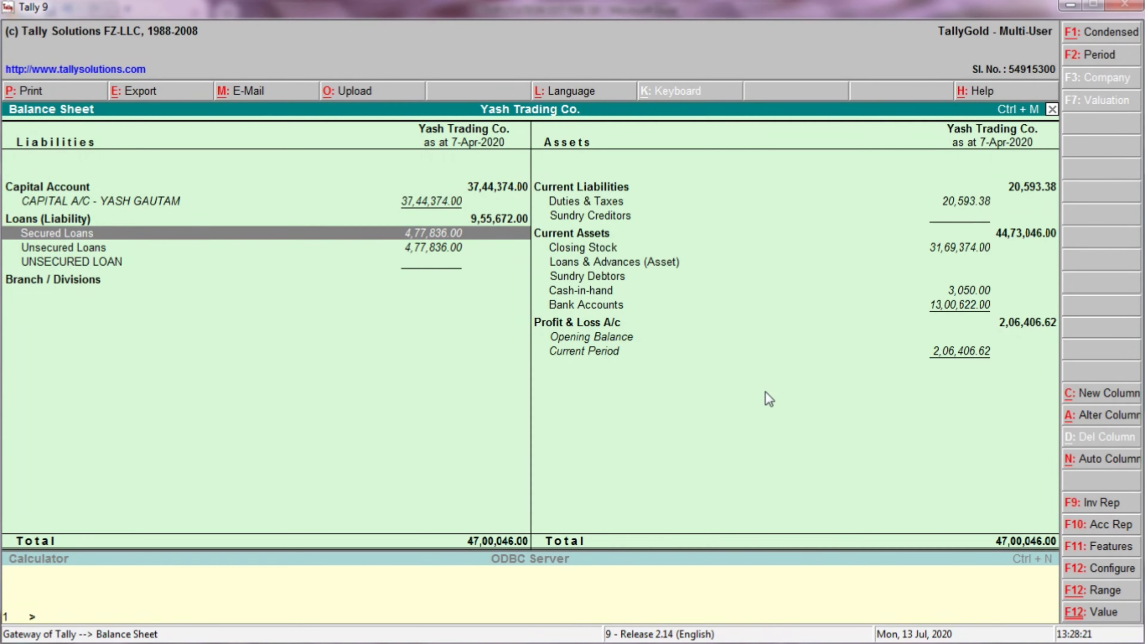
key("Down")
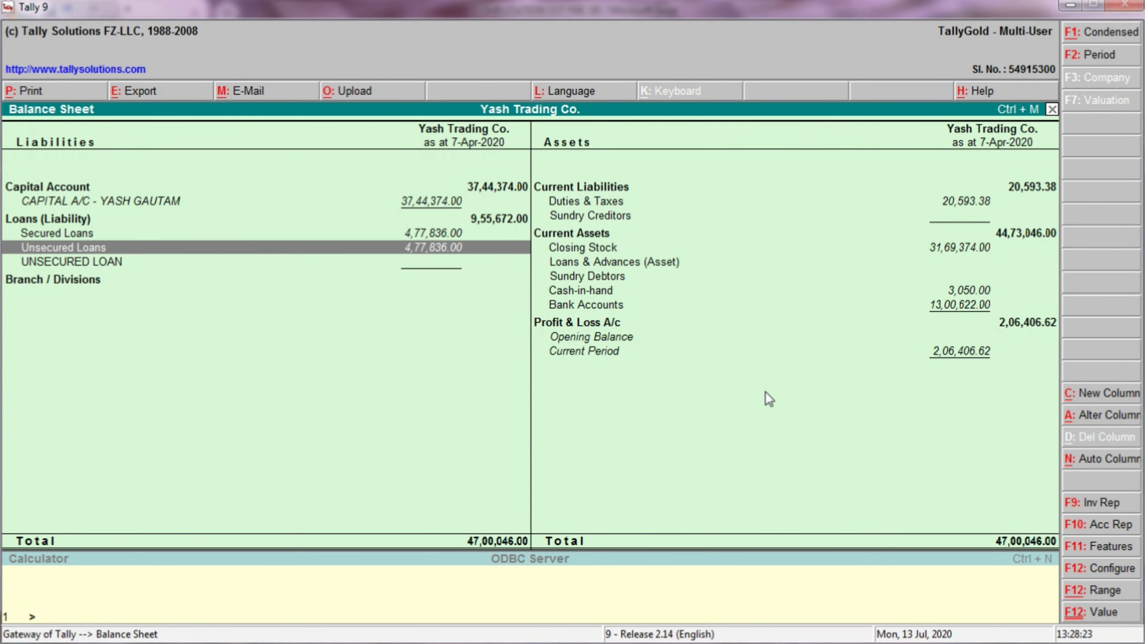
key("Return")
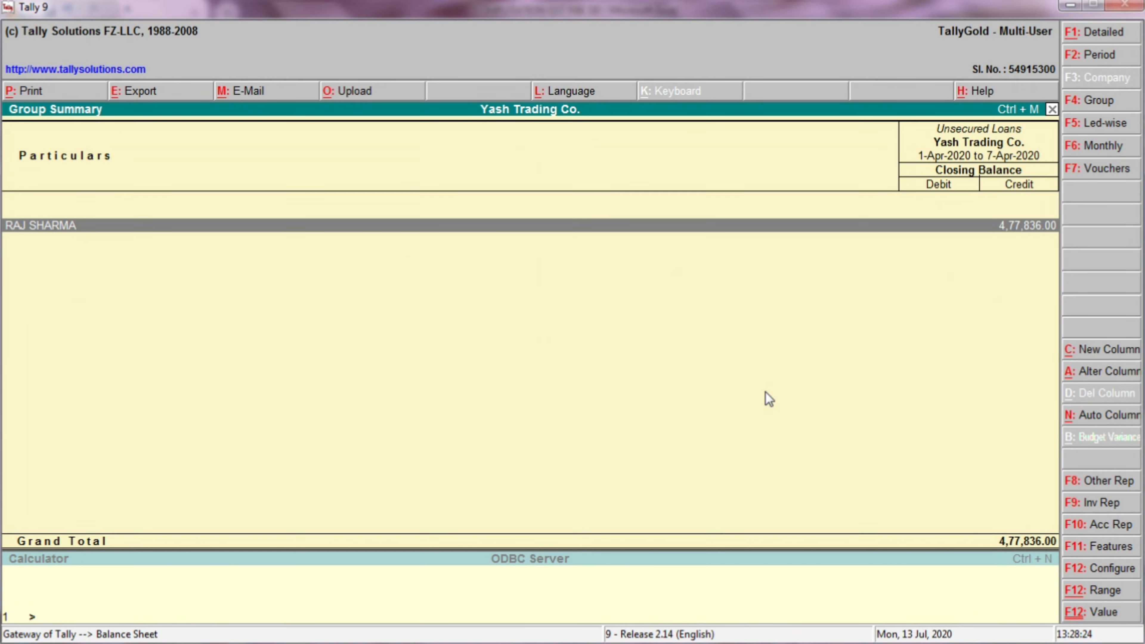
key("Return")
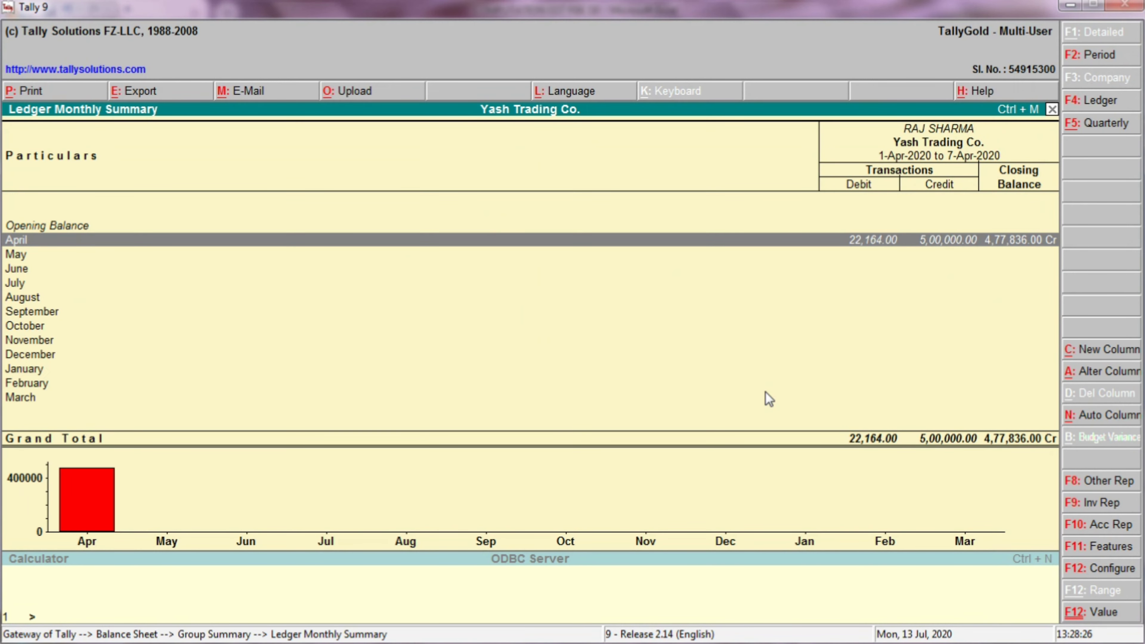
key("Return")
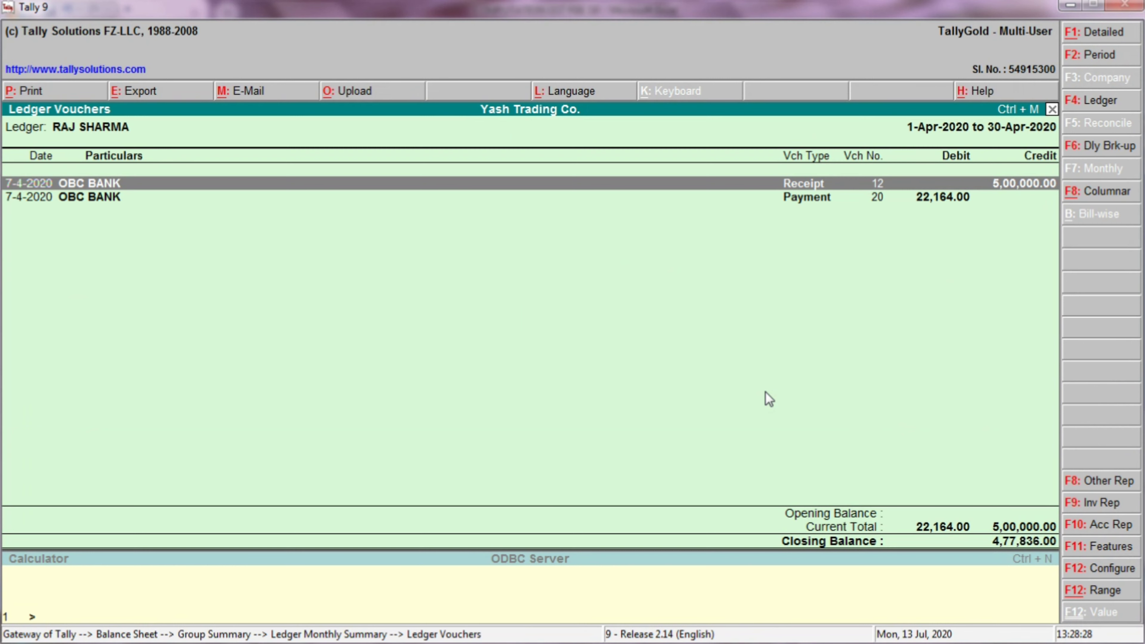
Inspect receipt voucher 12 (5,00,000) and payment voucher 20 (22,164), then switch to Excel
left_click(1026, 192)
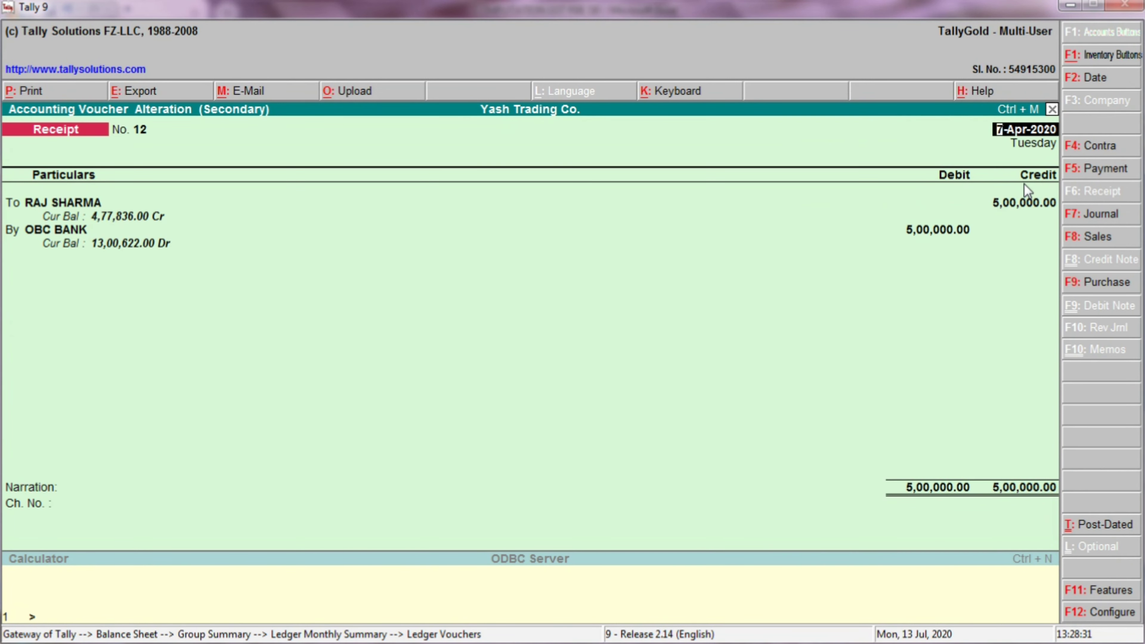
key("Escape")
key("y")
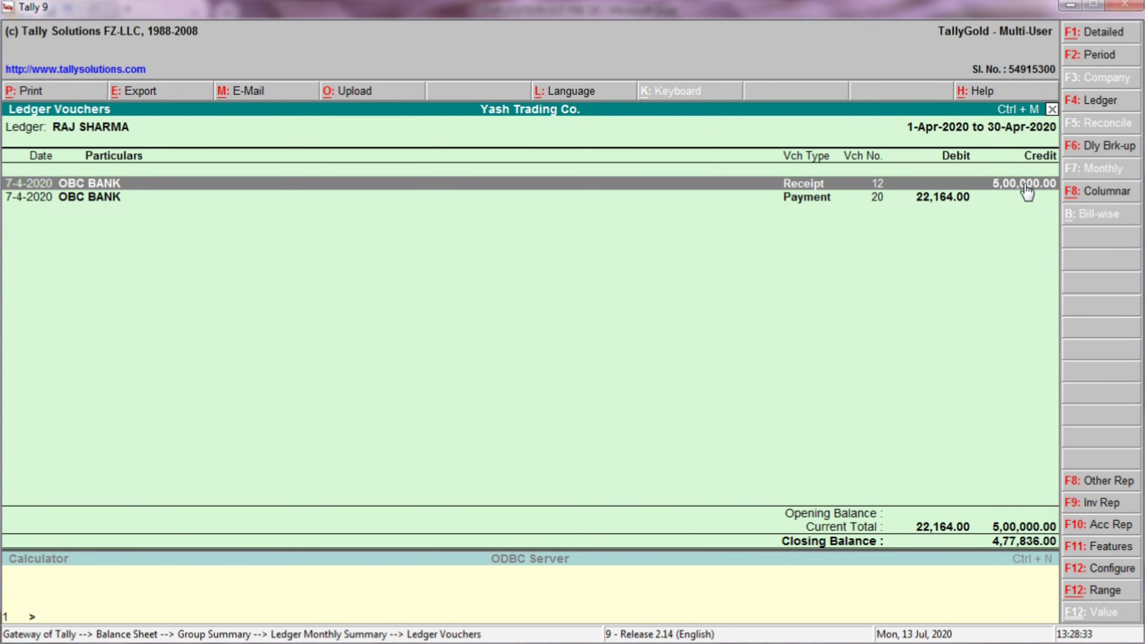
left_click(924, 200)
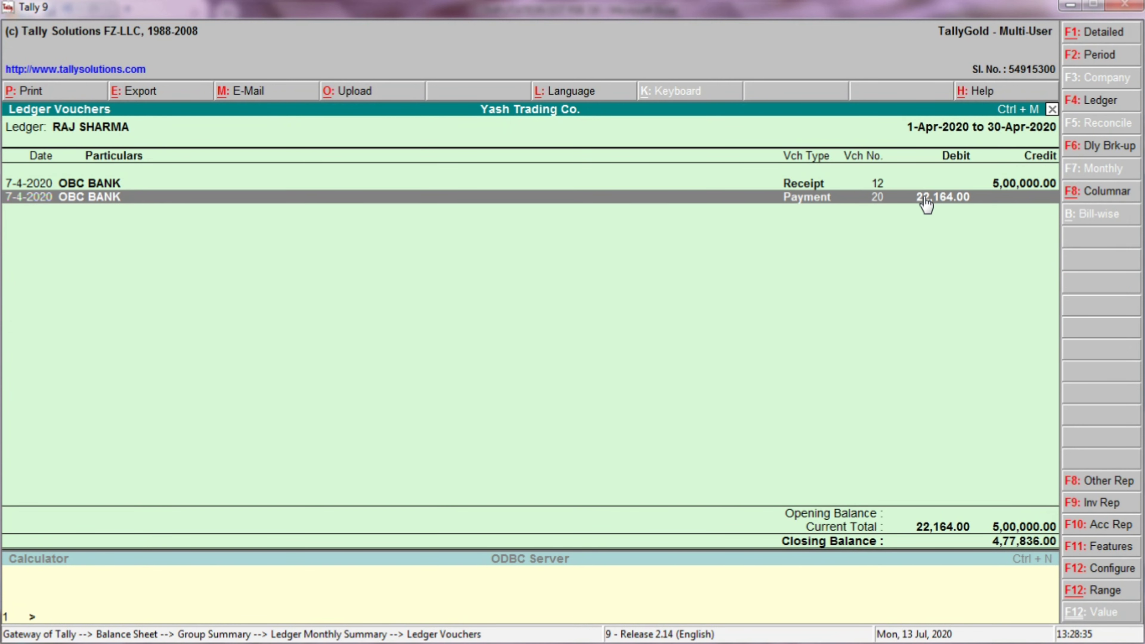
left_click(925, 203)
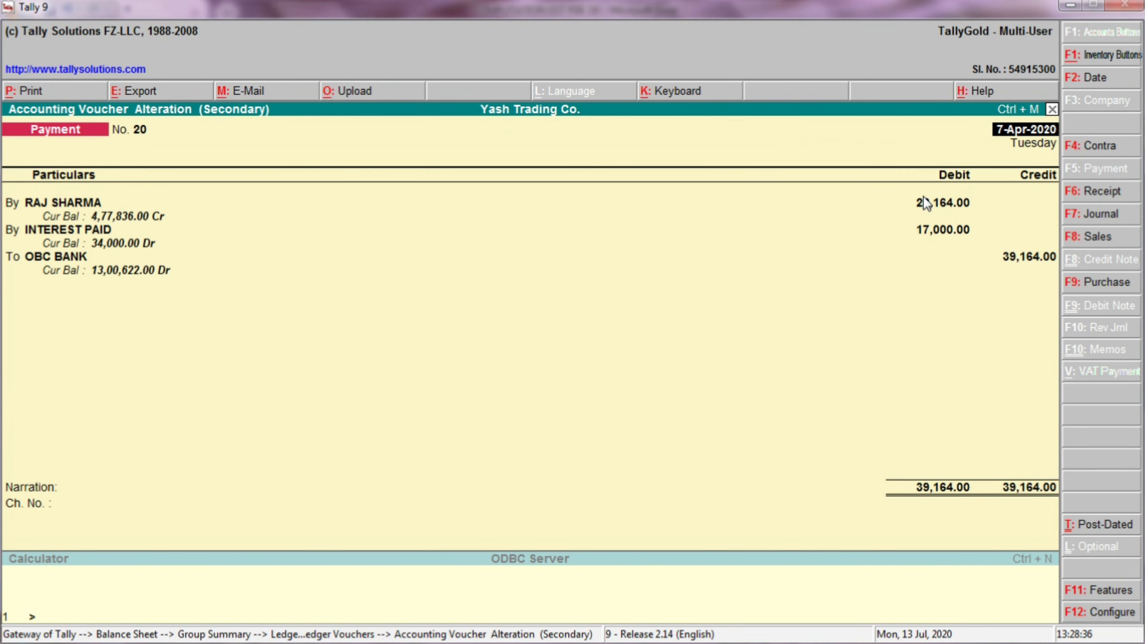
key("Escape")
key("y")
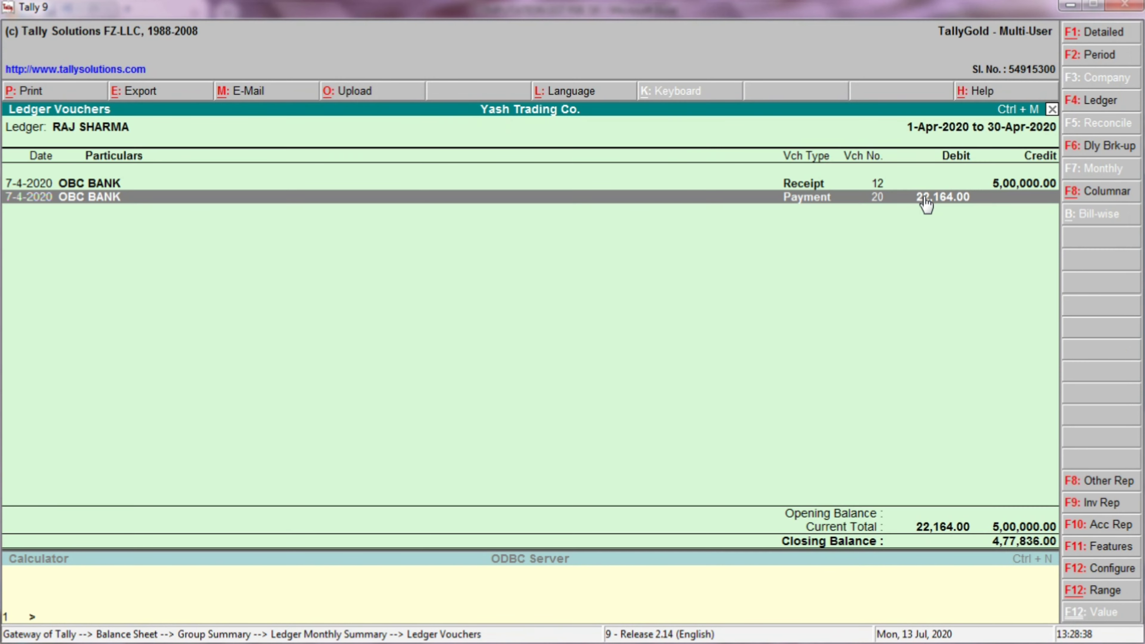
key("alt+Tab")
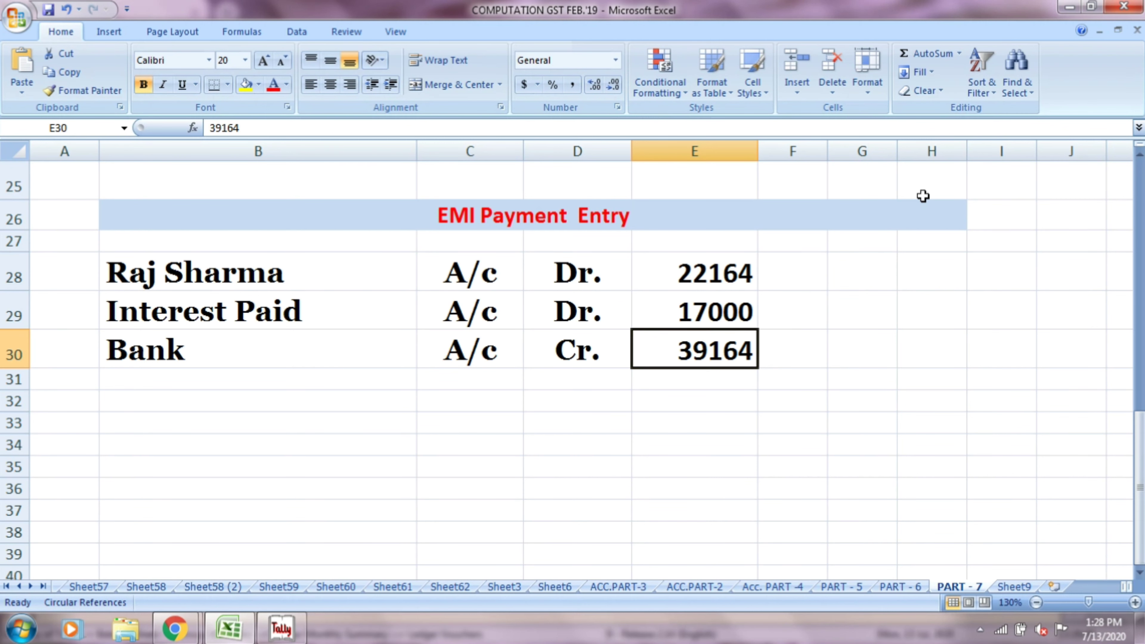
Compare the 17000 interest and 22164 repayment rows with the Tally ledger, then return to the Balance Sheet
key("Up")
key("Up")
key("alt+Tab")
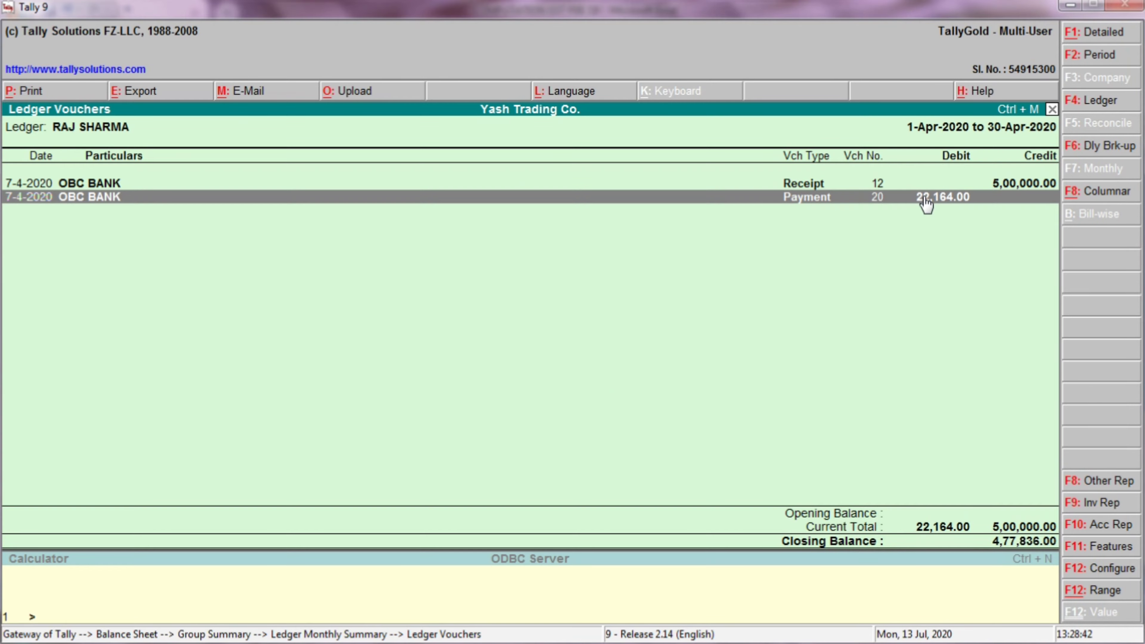
key("alt+Tab")
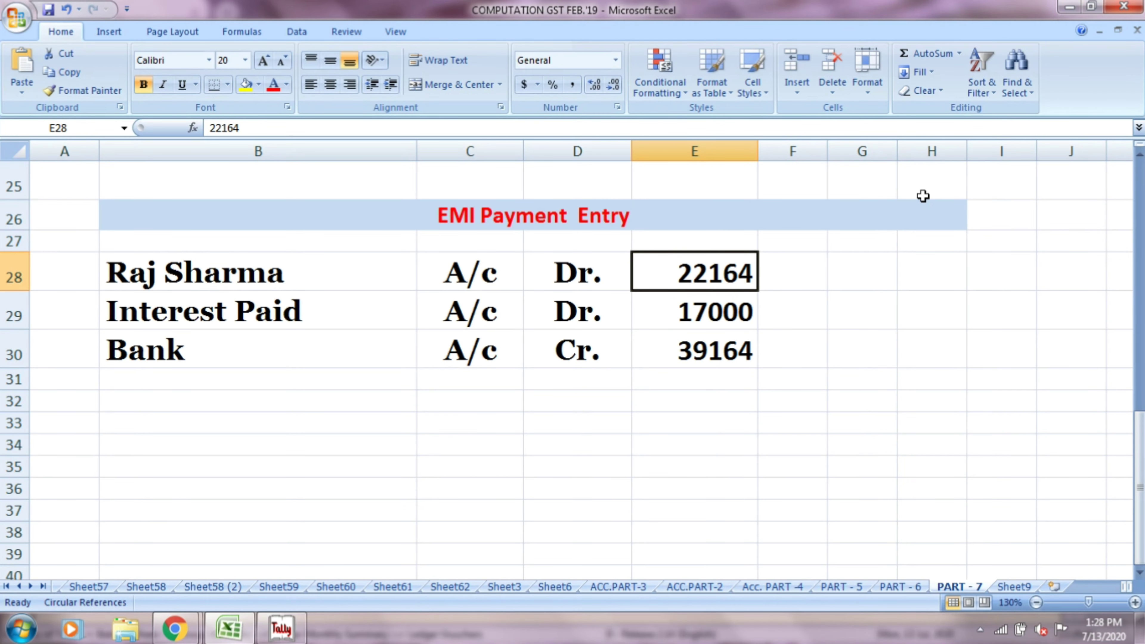
key("alt+Tab")
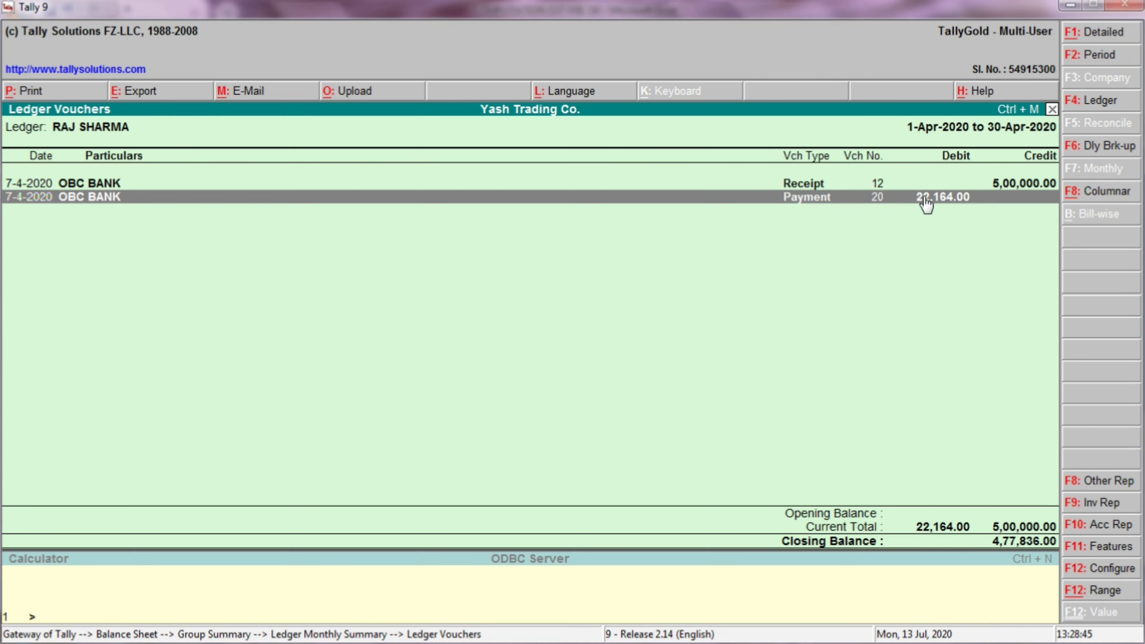
key("alt+Tab")
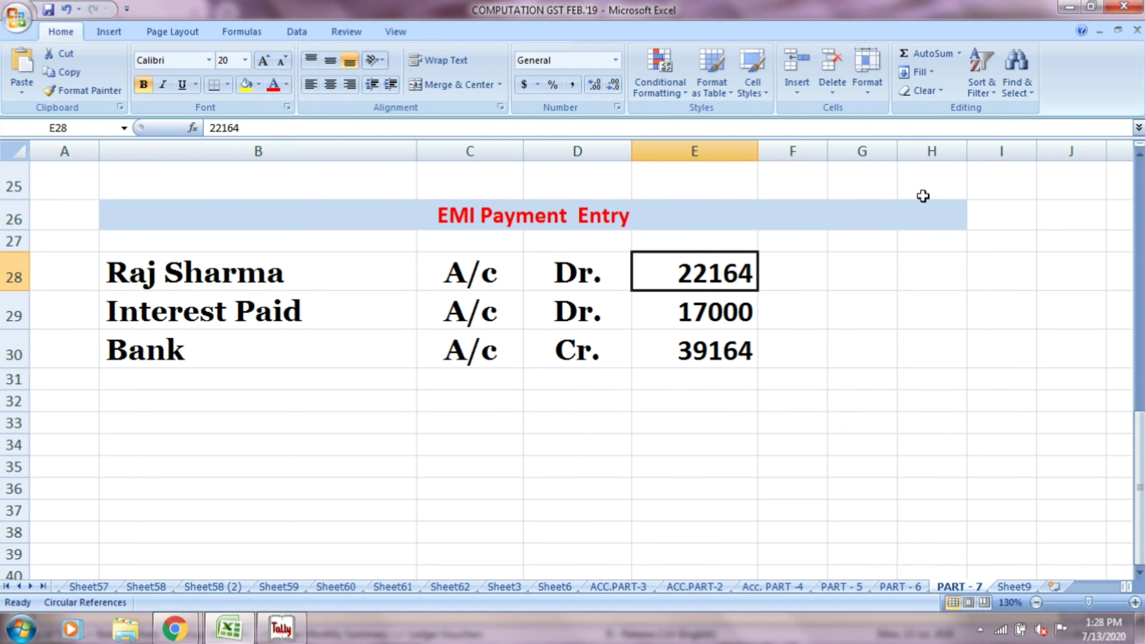
left_click(380, 302)
left_click(513, 302)
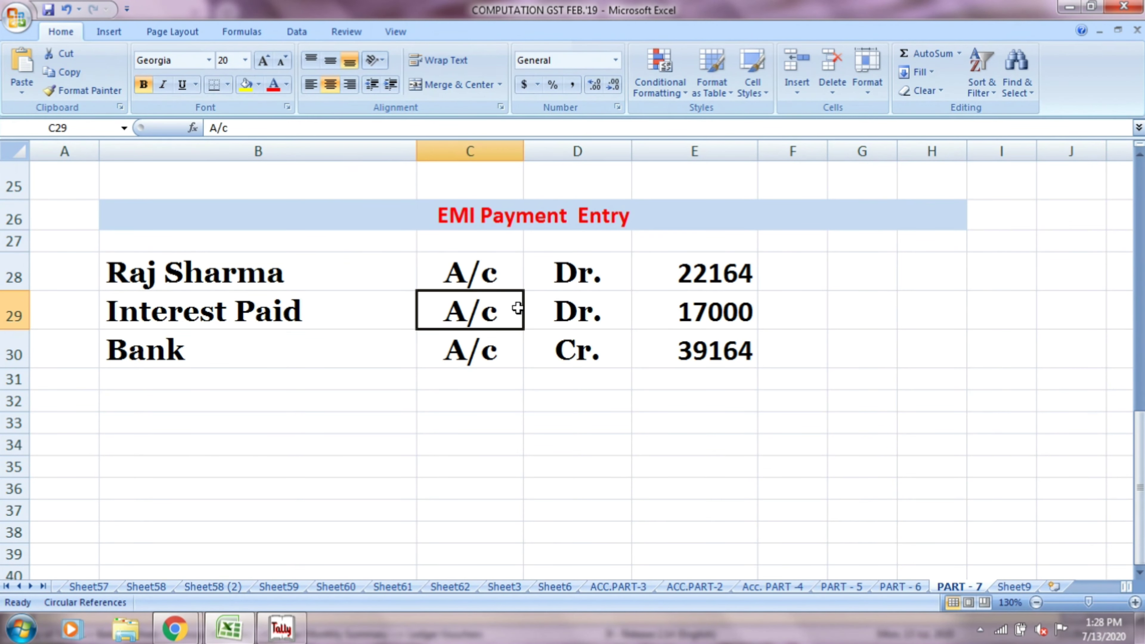
left_click(580, 315)
key("alt+Tab")
key("Escape")
key("Escape")
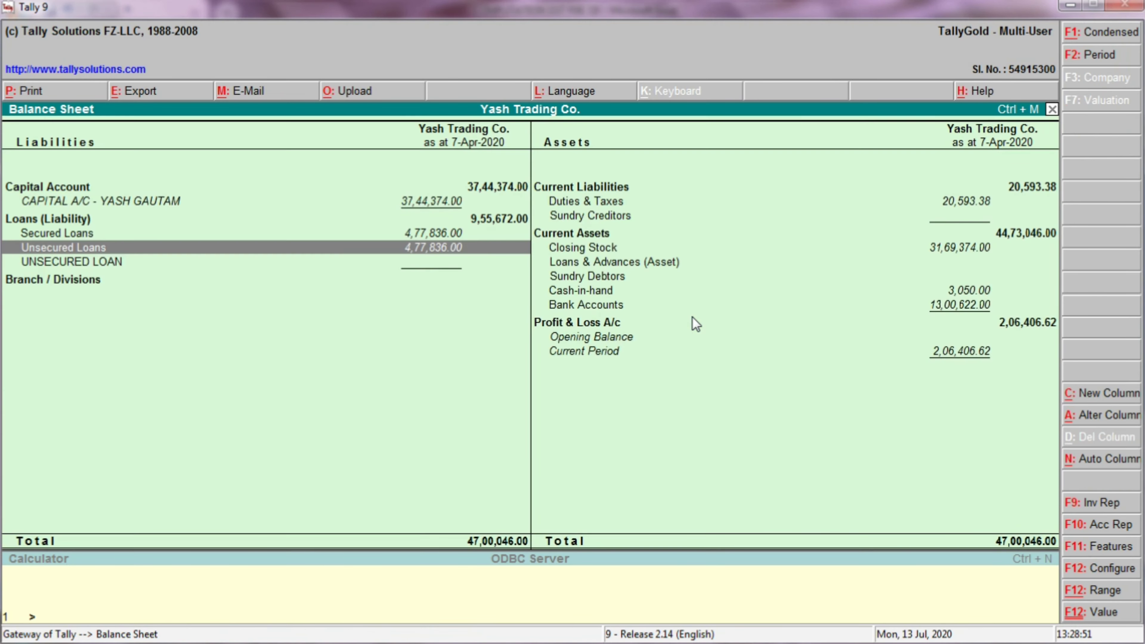
Drill from Profit & Loss into INTEREST PAID and verify payment voucher 20's 17,000 against the sheet
key("Escape")
key("p")
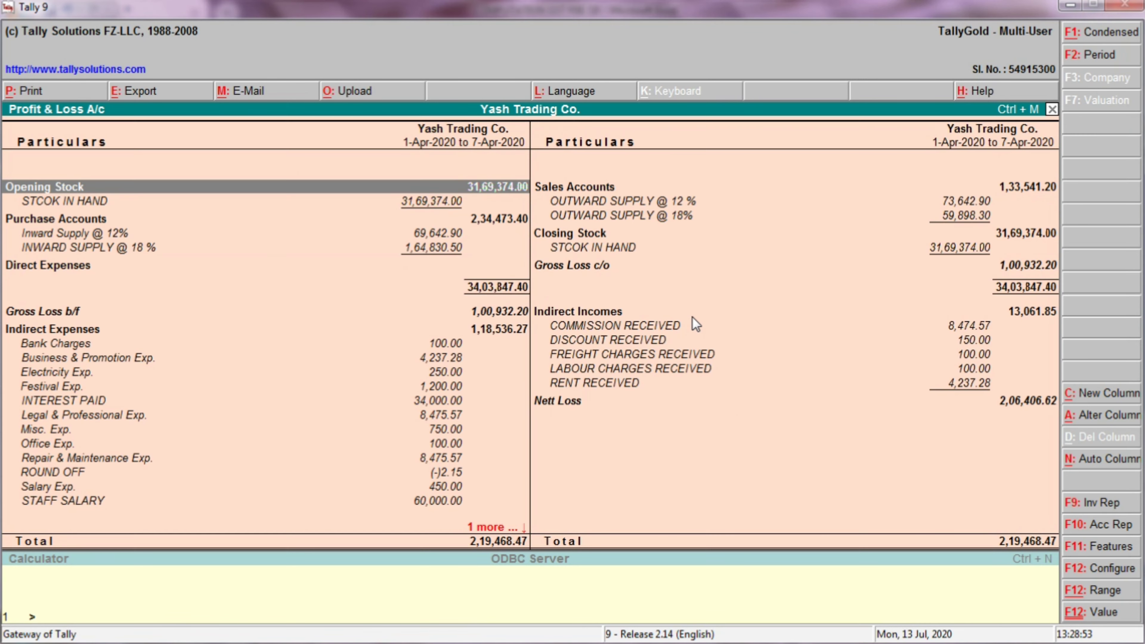
key("Down")
key("Down")
key("Down")
key("Down")
key("Down")
key("Down")
key("Down")
key("Down")
key("Down")
key("Down")
key("Down")
key("Down")
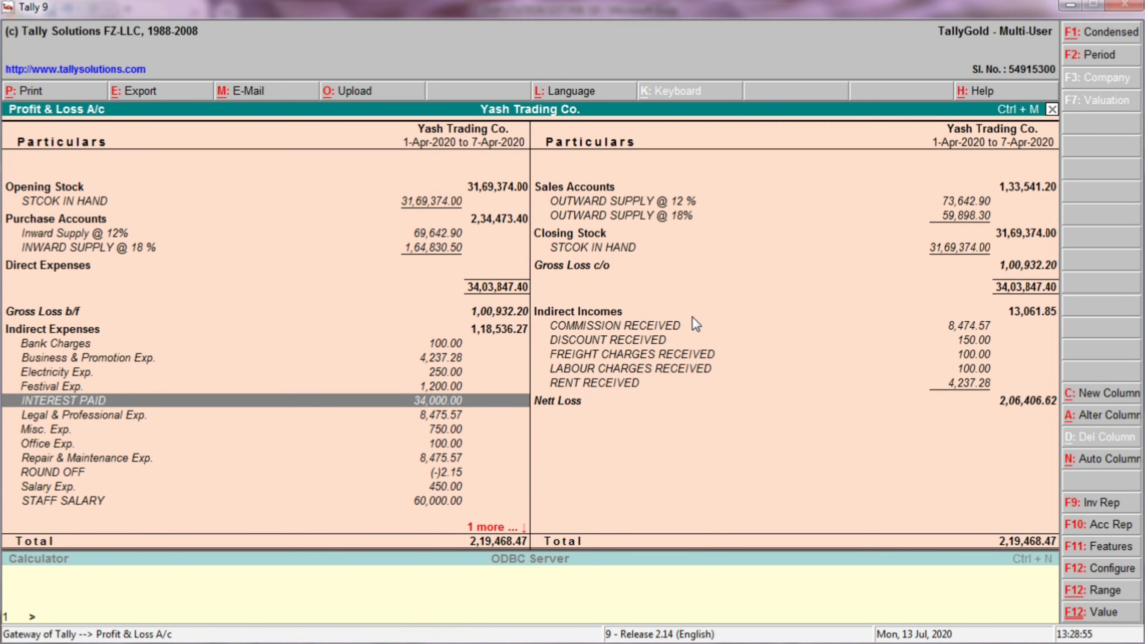
key("Return")
key("Return")
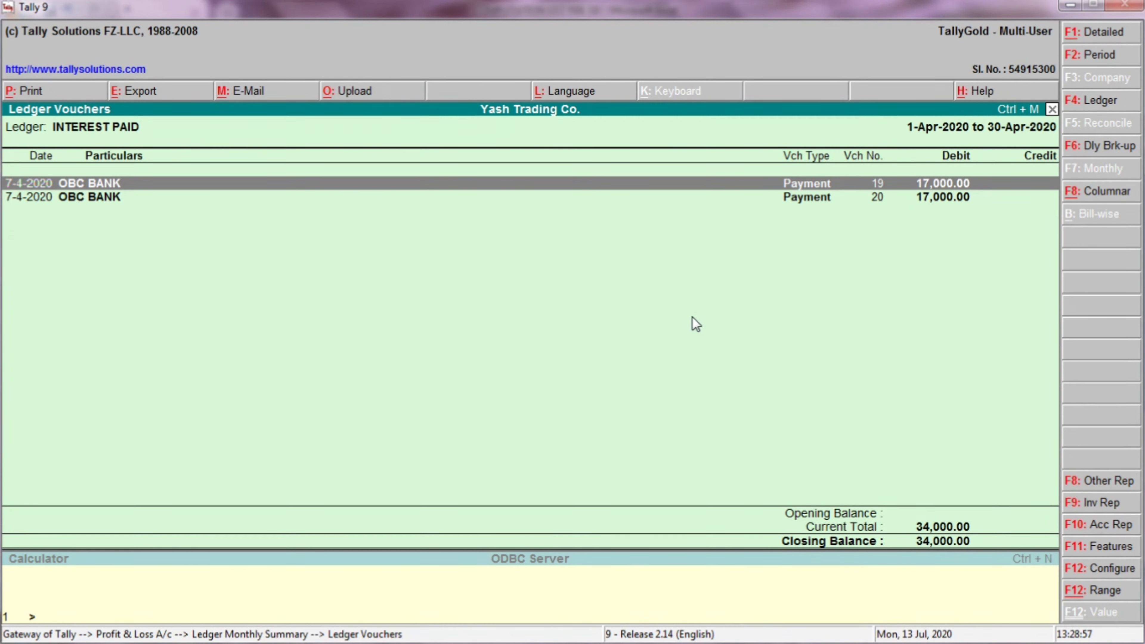
key("Down")
key("Return")
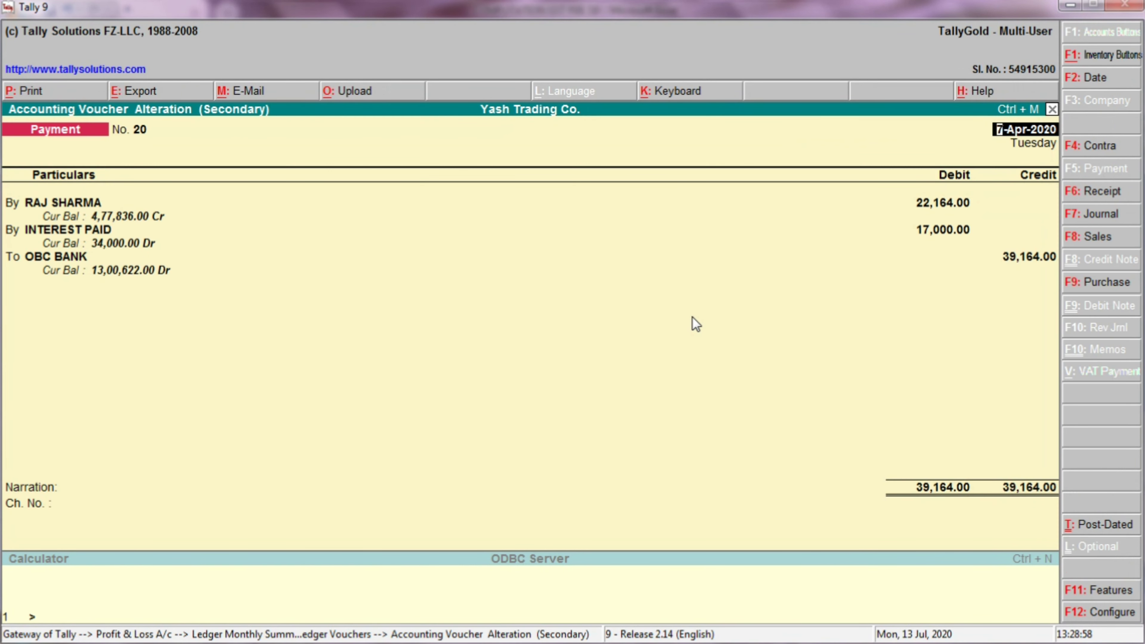
key("Return")
key("Return")
key("Return")
key("Return")
key("Return")
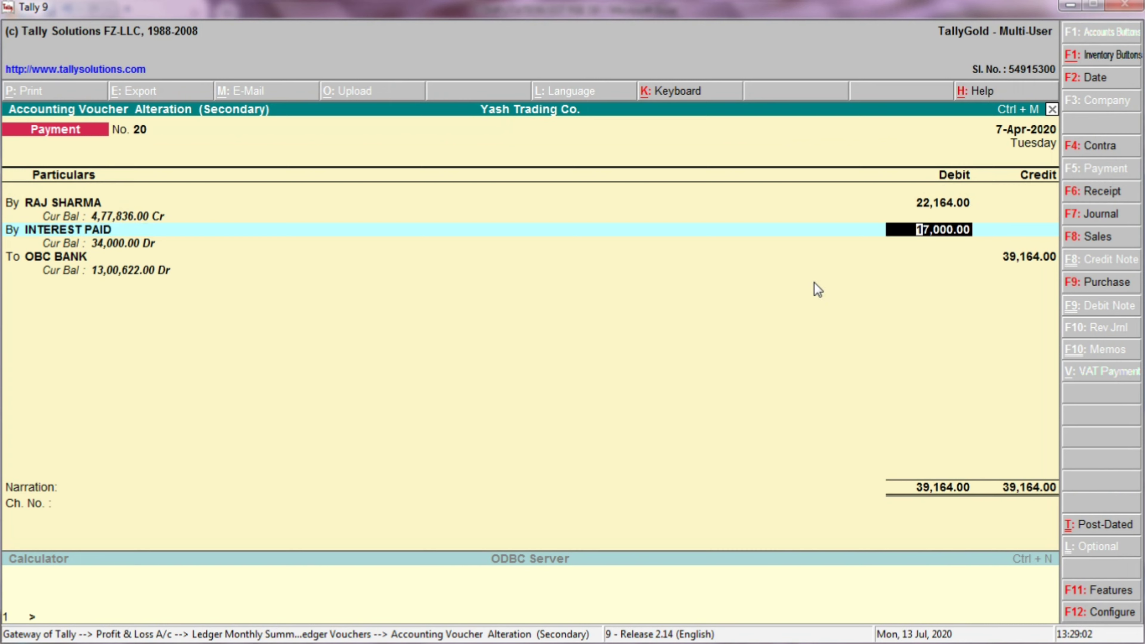
key("alt+Tab")
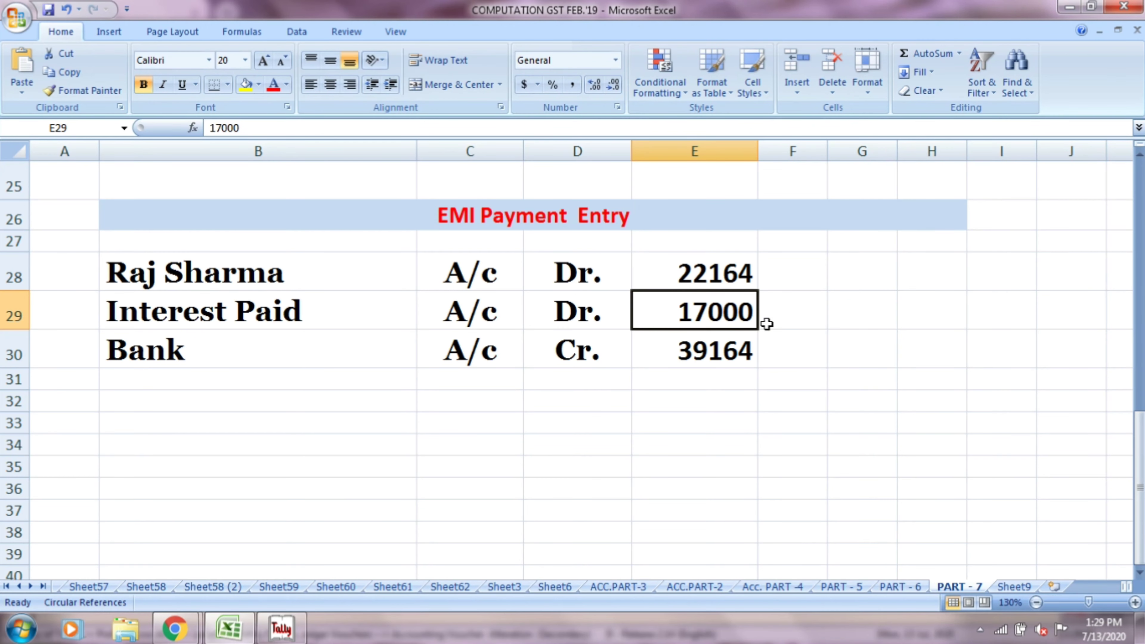
key("alt+Tab")
key("ctrl+a")
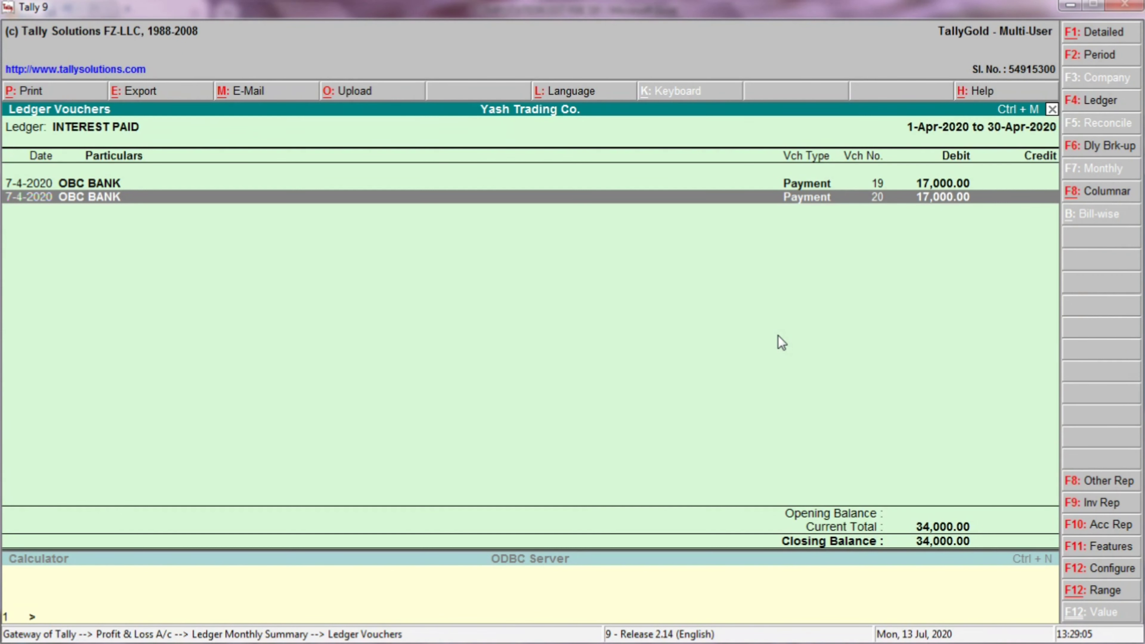
Inspect payment voucher 19, close the Profit & Loss report, and return to Excel
key("Up")
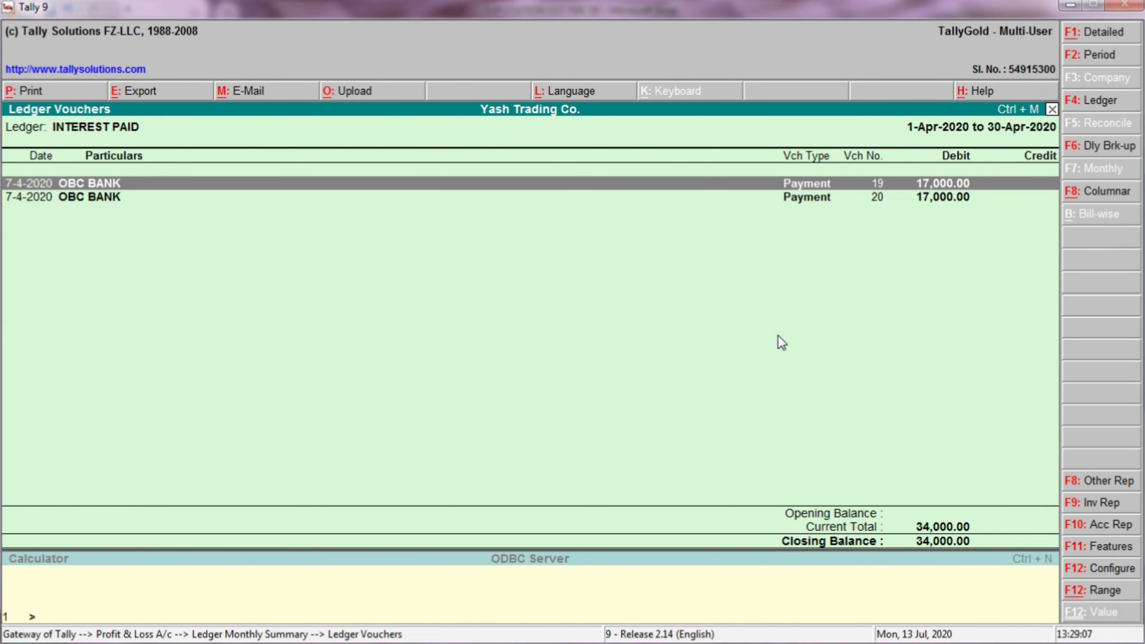
key("Return")
key("BackSpace")
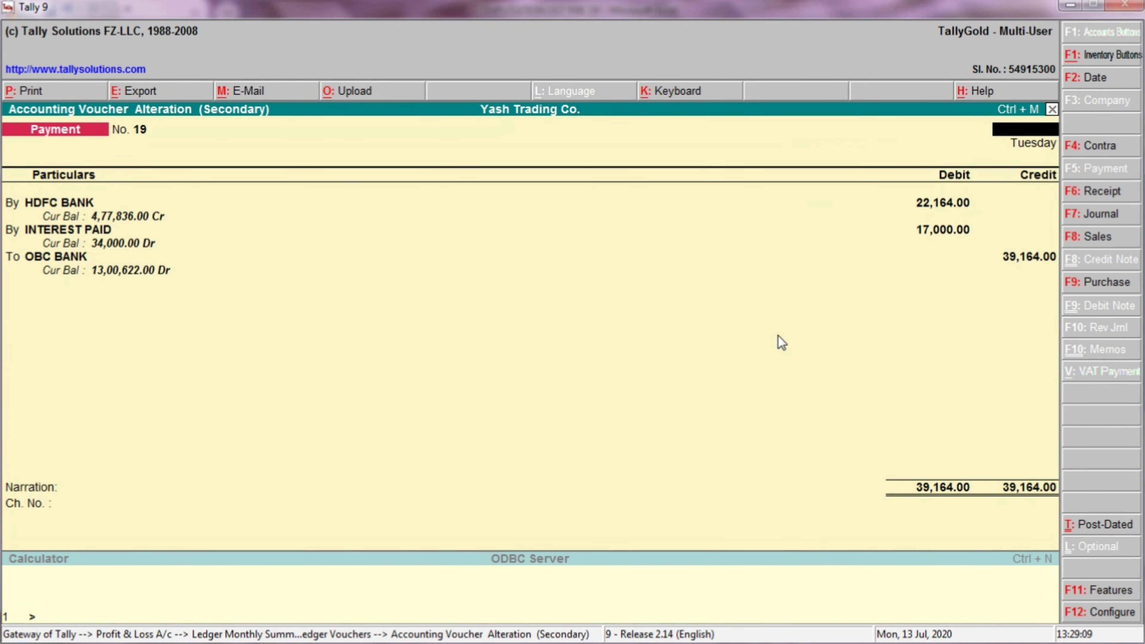
key("Escape")
key("Escape")
key("Escape")
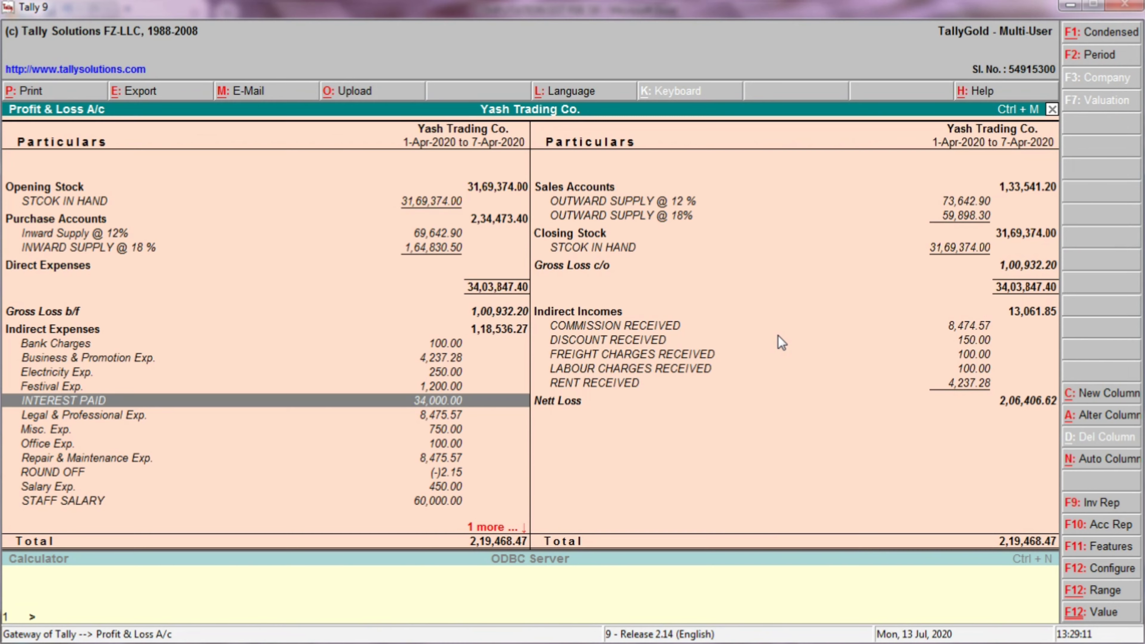
key("Escape")
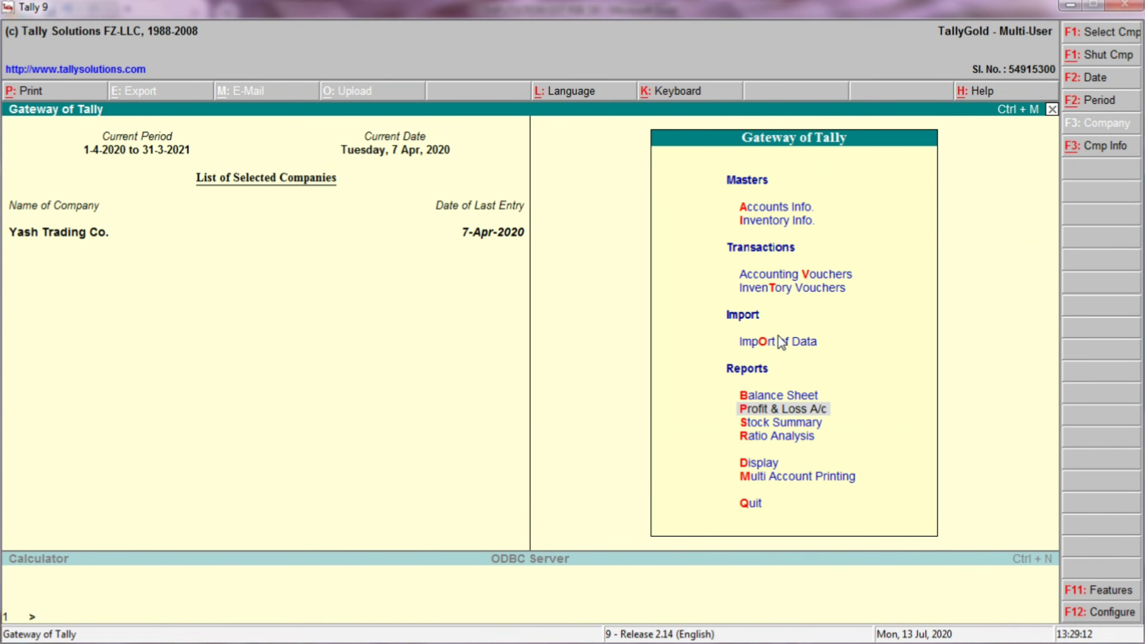
key("alt+Tab")
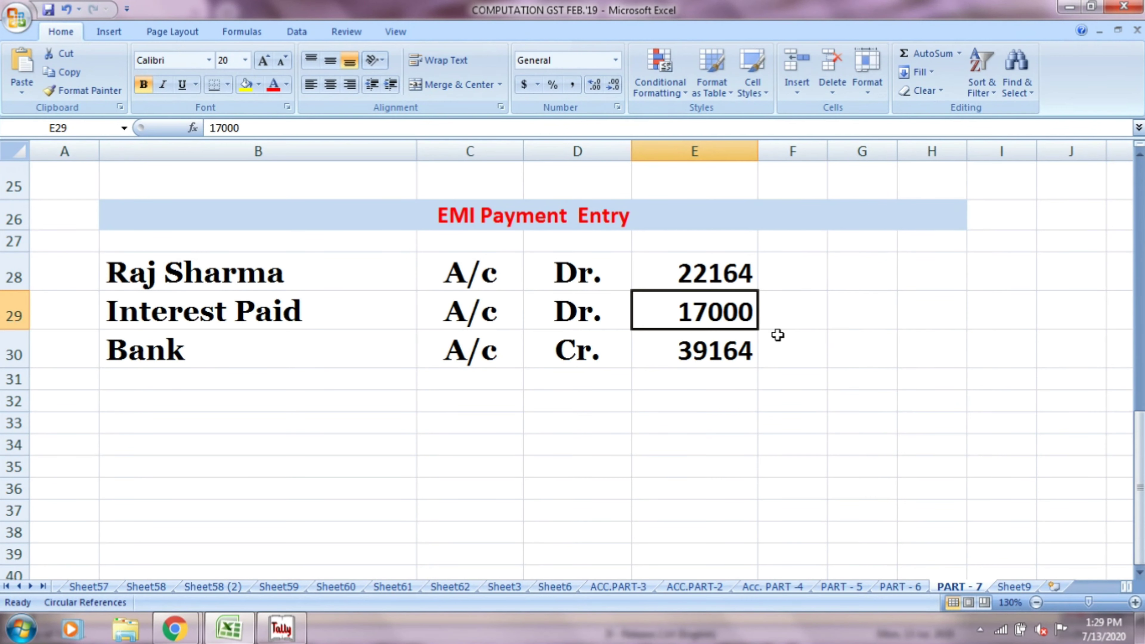
Scroll the PART - 7 sheet to row 1, showing the 500000 HDFC Bank secured loan entry
scroll(777, 334, "up", 8)
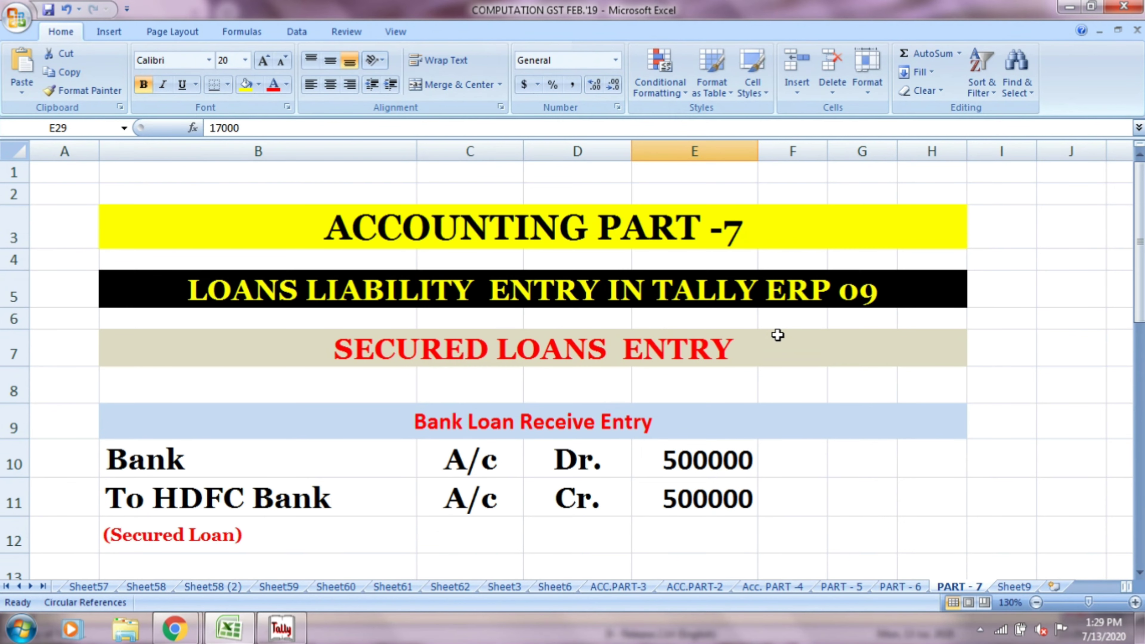
key("alt")
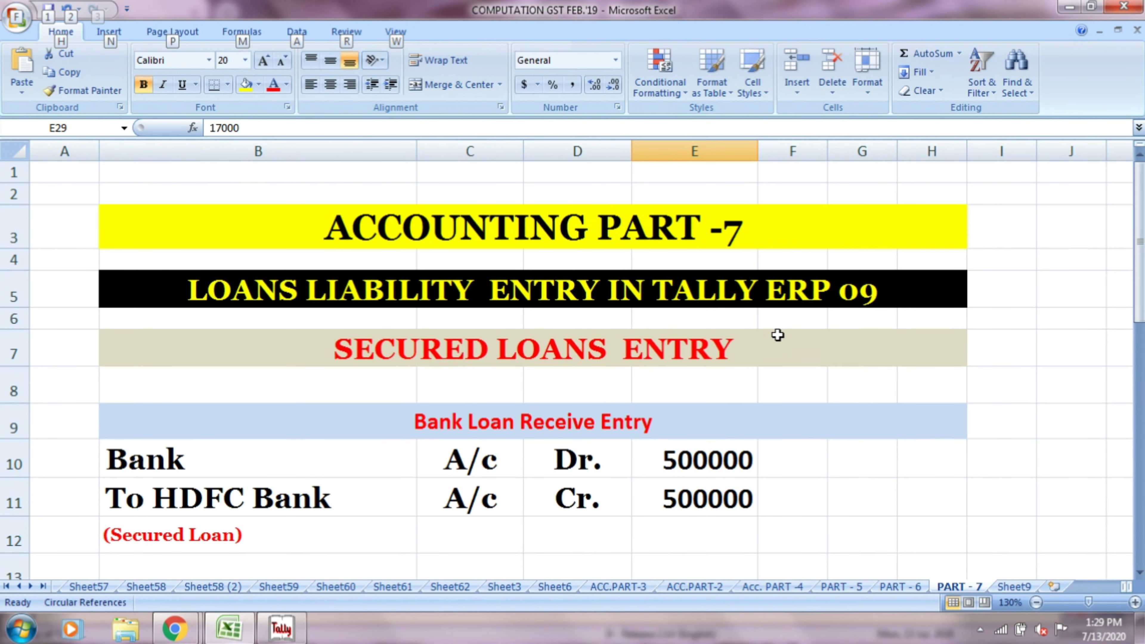
scroll(777, 334, "down", 2)
scroll(778, 334, "up", 2)
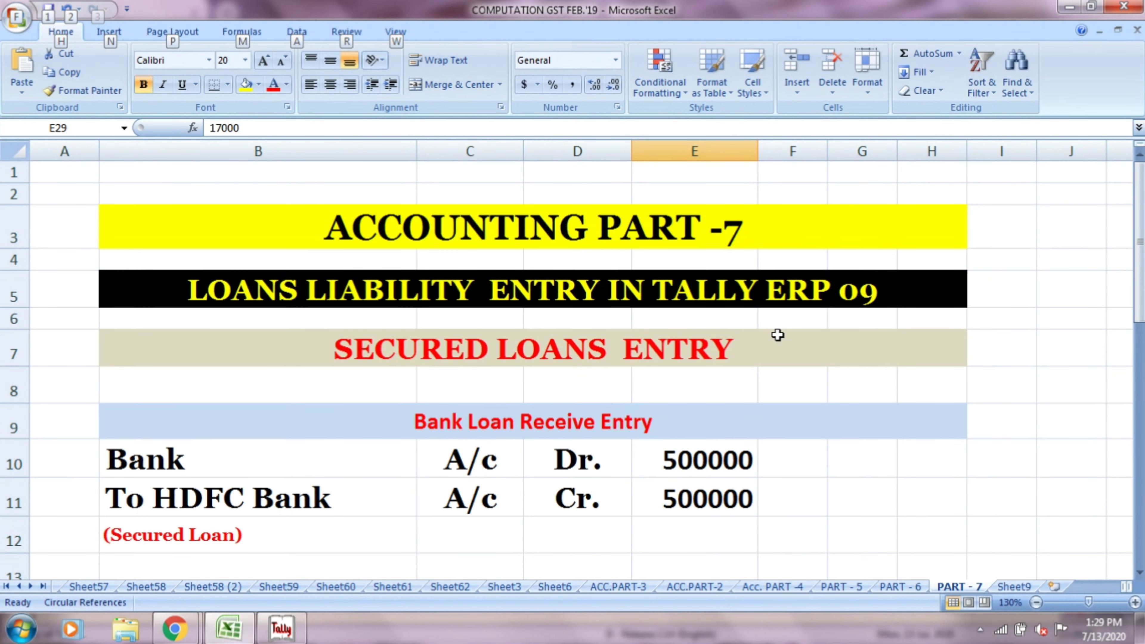